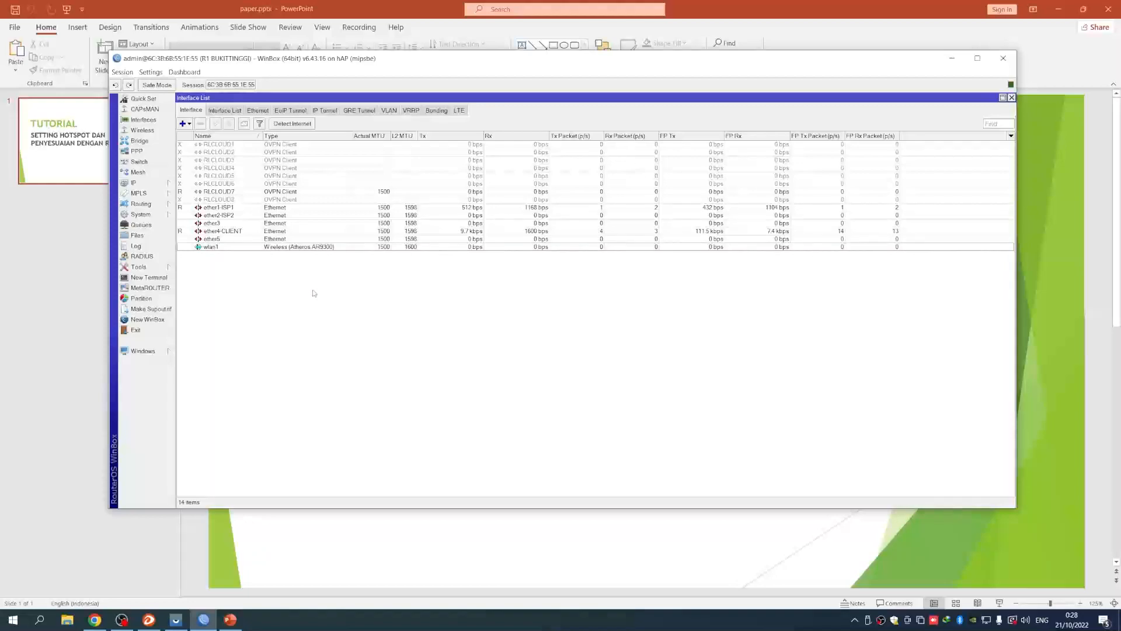
# - Select the wlan1 wireless interface in the interface list
pyautogui.click(304, 277)
pyautogui.moveTo(439, 61); pyautogui.dragTo(445, 60)
pyautogui.click(314, 246)
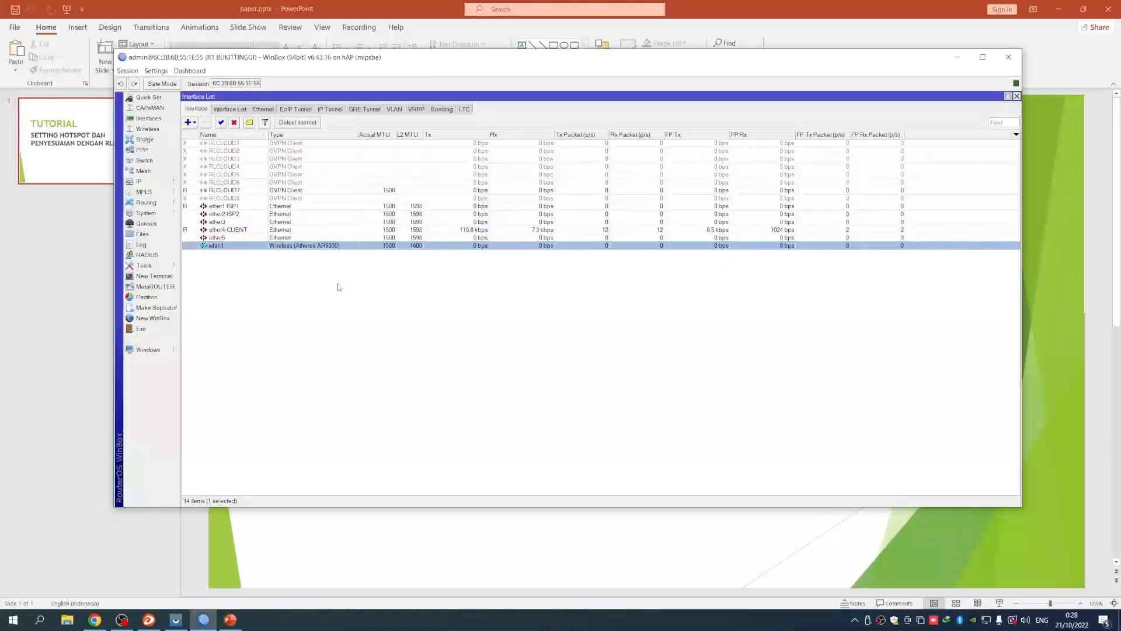
pyautogui.moveTo(358, 135); pyautogui.dragTo(395, 138)
pyautogui.click(372, 310)
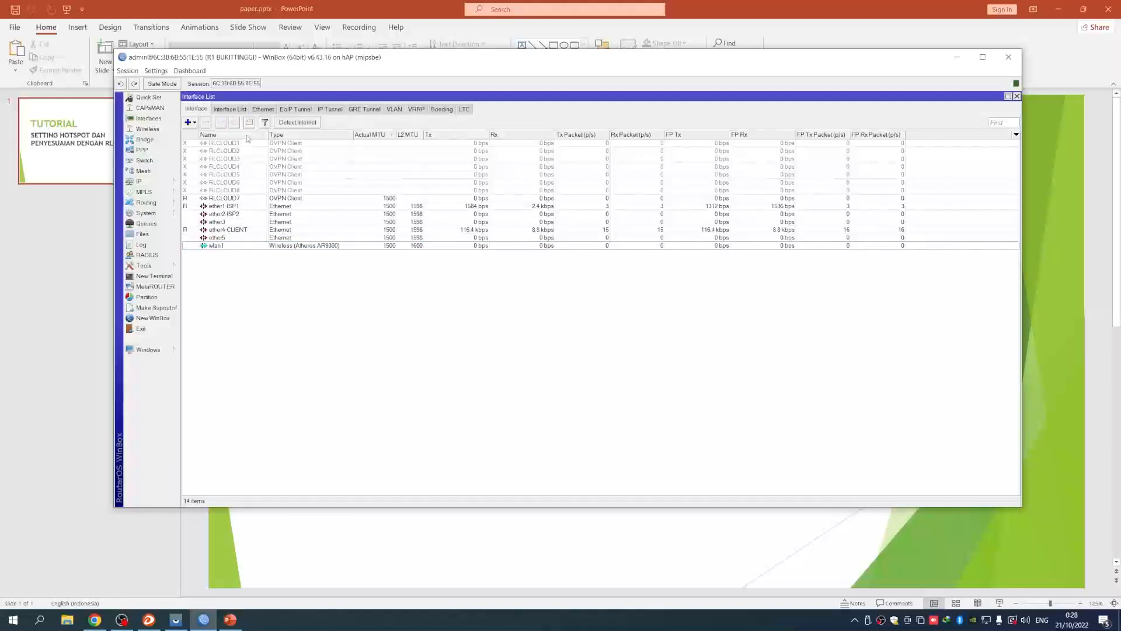
pyautogui.click(233, 246)
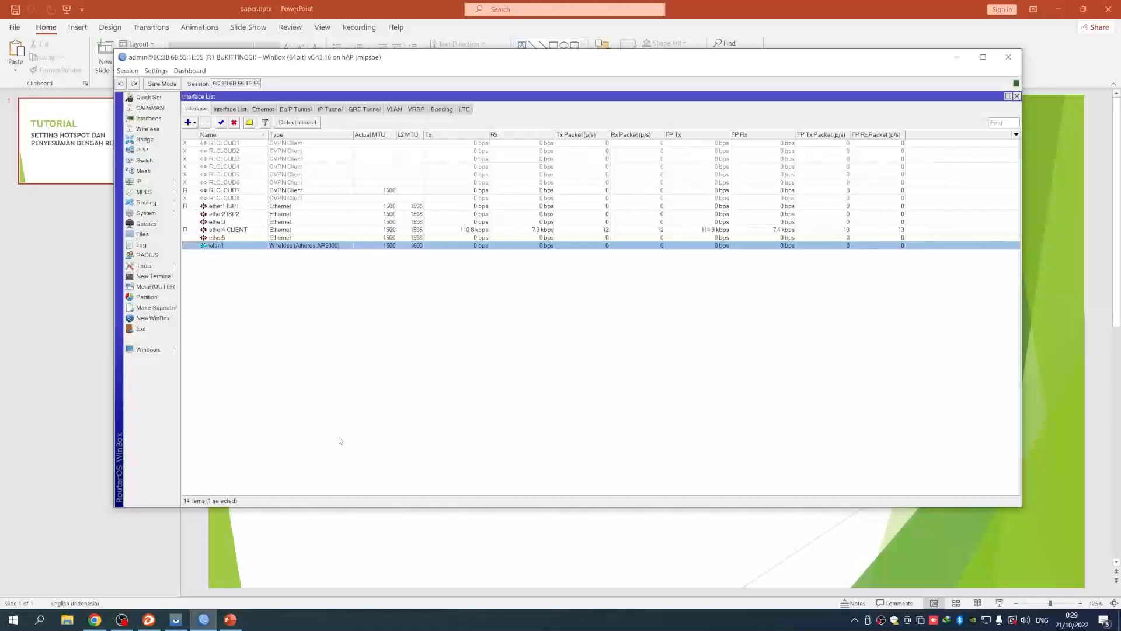
# - Switch to Chrome, search Google for "ip calculator" and open the jodies.de IP Calculator
pyautogui.moveTo(94, 623)
pyautogui.click(93, 564)
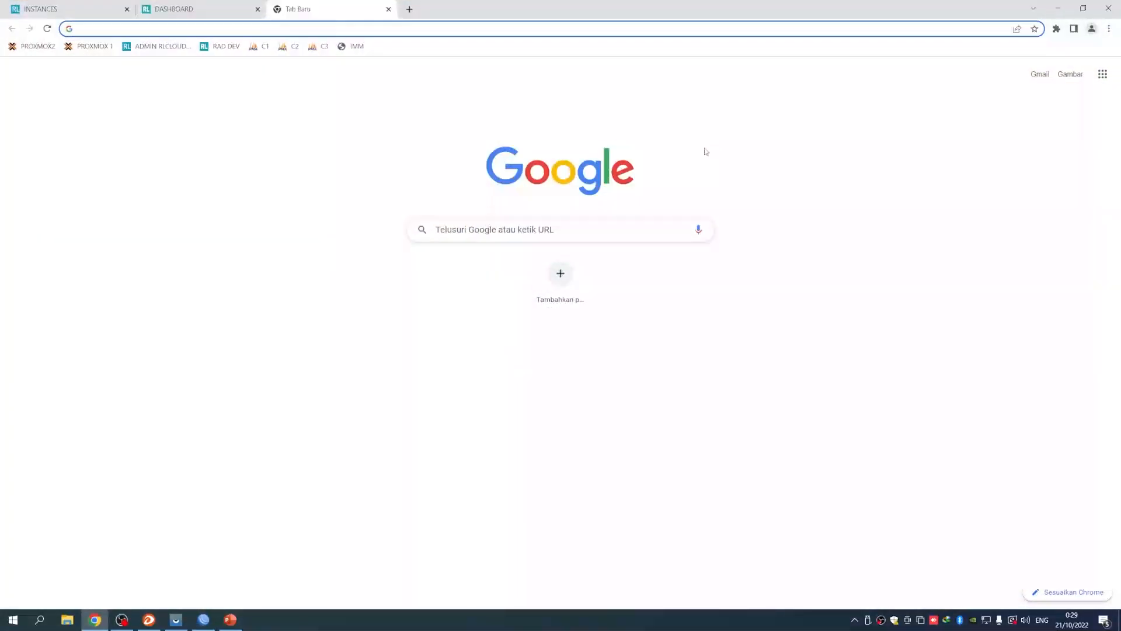
pyautogui.click(489, 227)
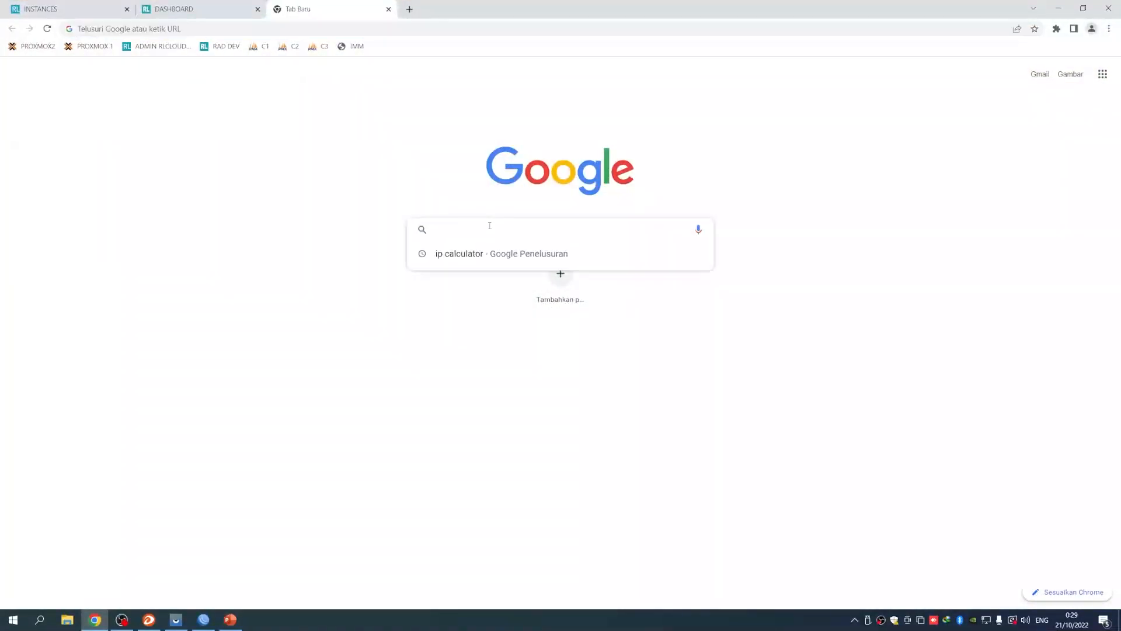
pyautogui.write('ip calculator')
pyautogui.press('Return')
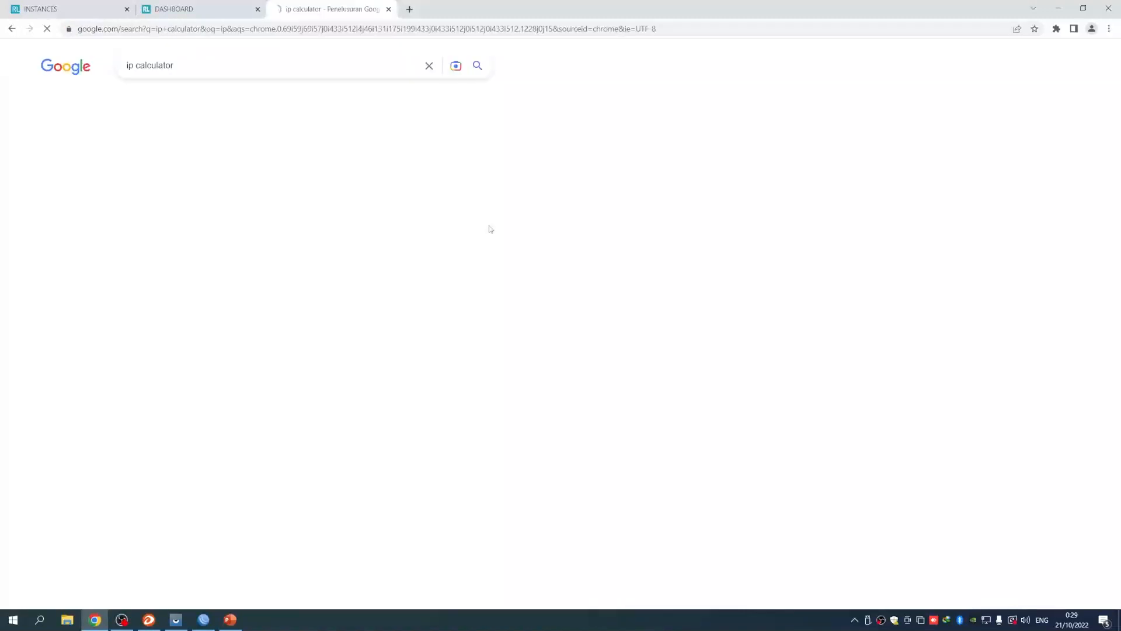
pyautogui.click(177, 189)
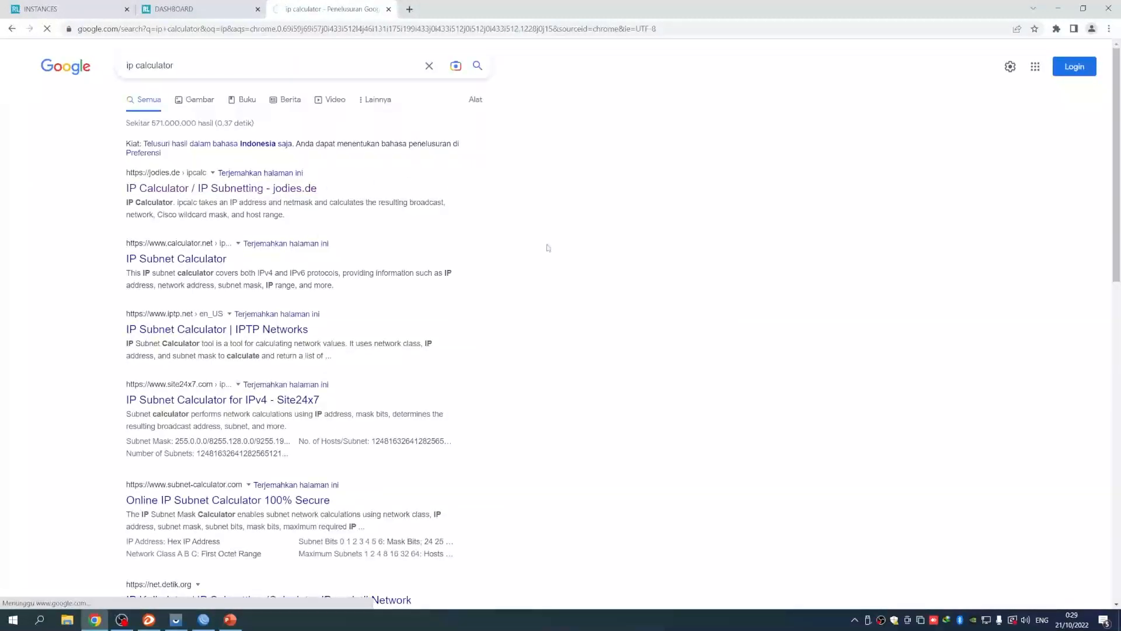
pyautogui.scroll(-3, 454, 201)
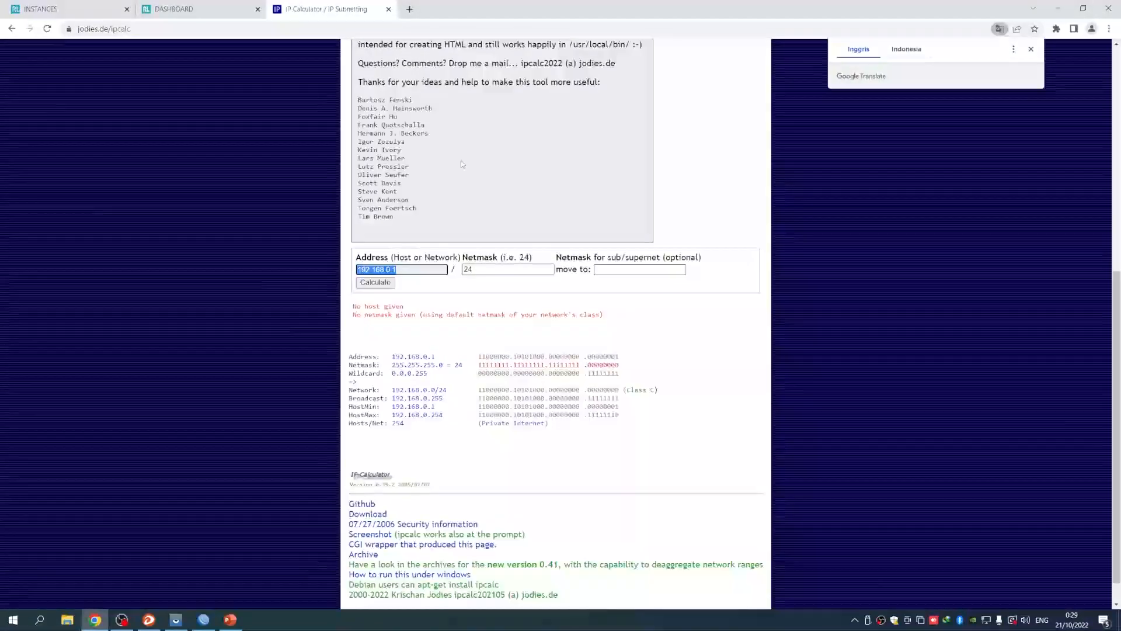
# - Calculate the subnet for address 192.168.241.1 with netmask 20 and check the number of hosts
pyautogui.moveTo(363, 262); pyautogui.dragTo(397, 270)
pyautogui.click(402, 263)
pyautogui.click(402, 269)
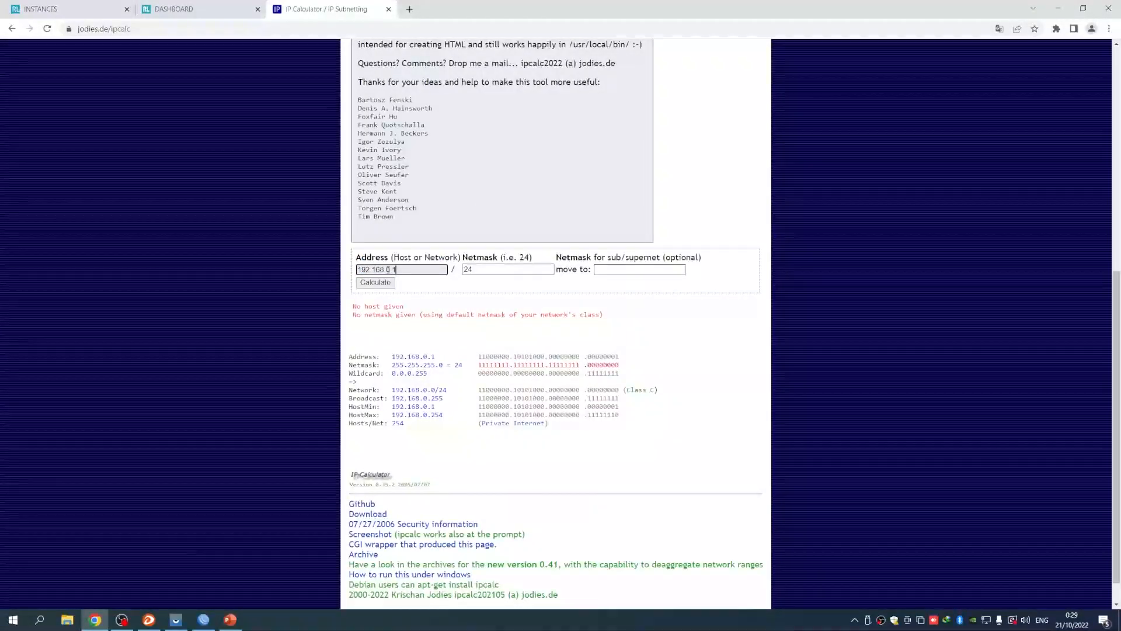
pyautogui.doubleClick(413, 270)
pyautogui.doubleClick(466, 269)
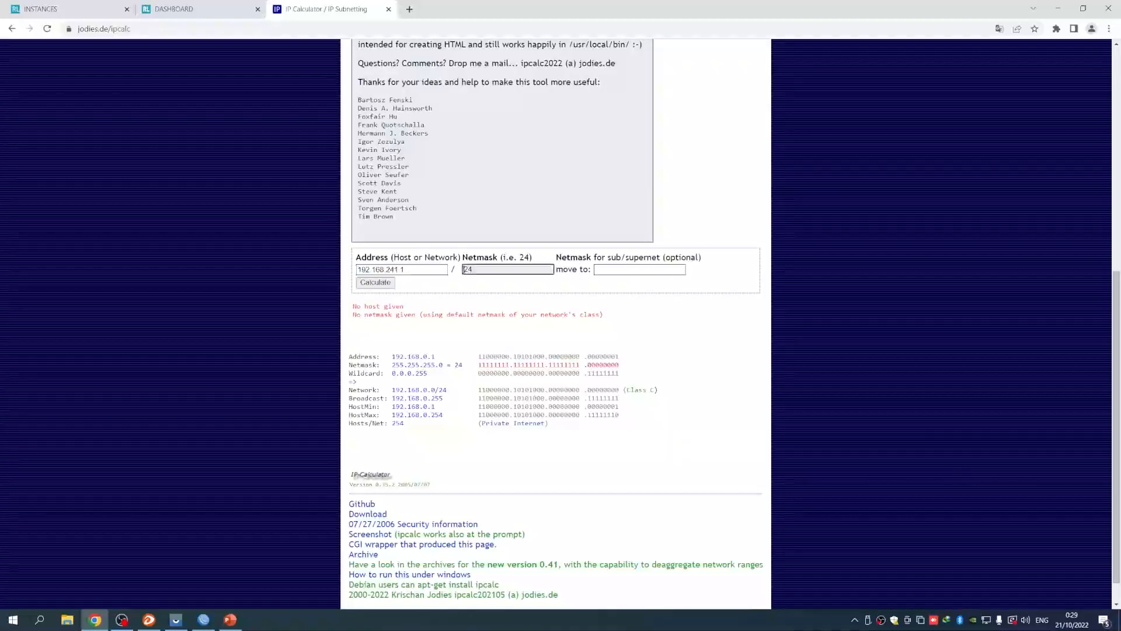
pyautogui.write('20')
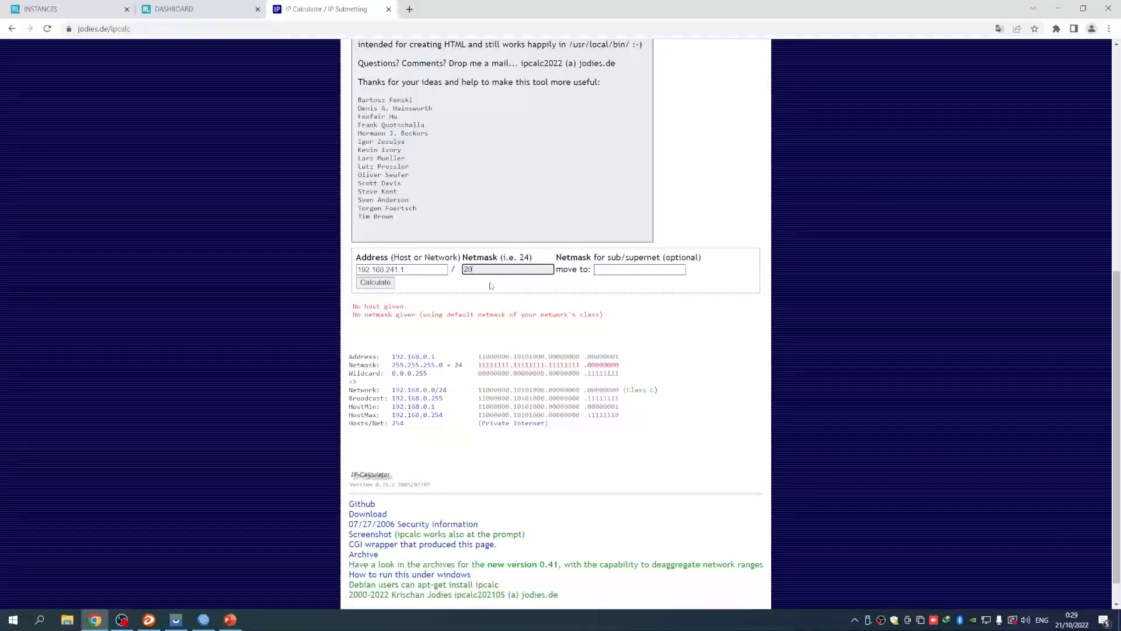
pyautogui.click(385, 286)
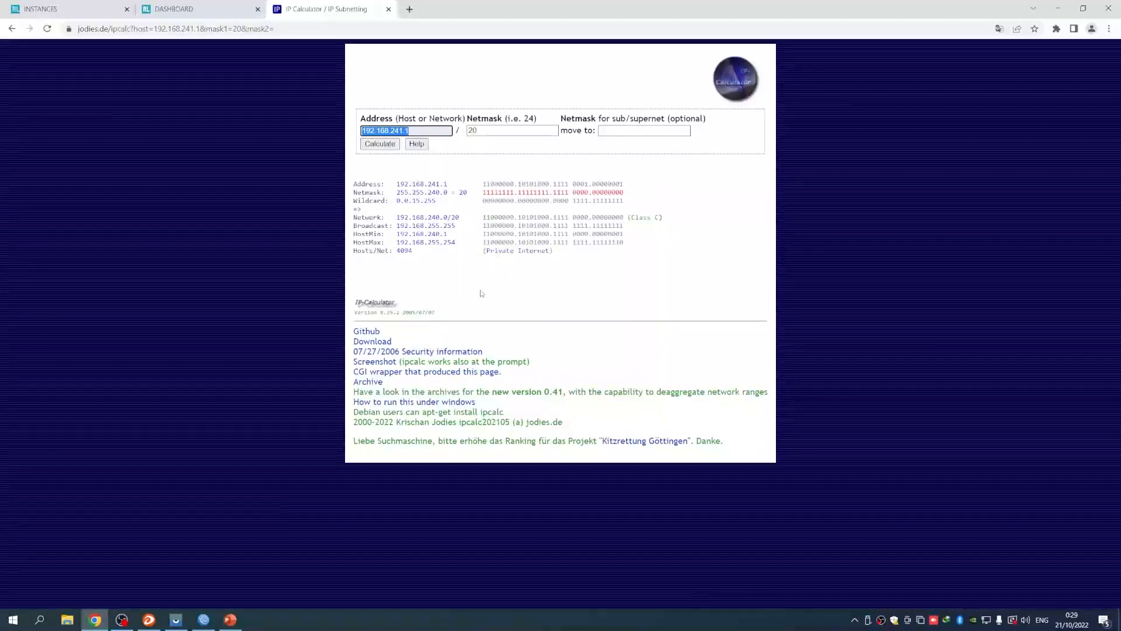
pyautogui.moveTo(357, 252); pyautogui.dragTo(412, 251)
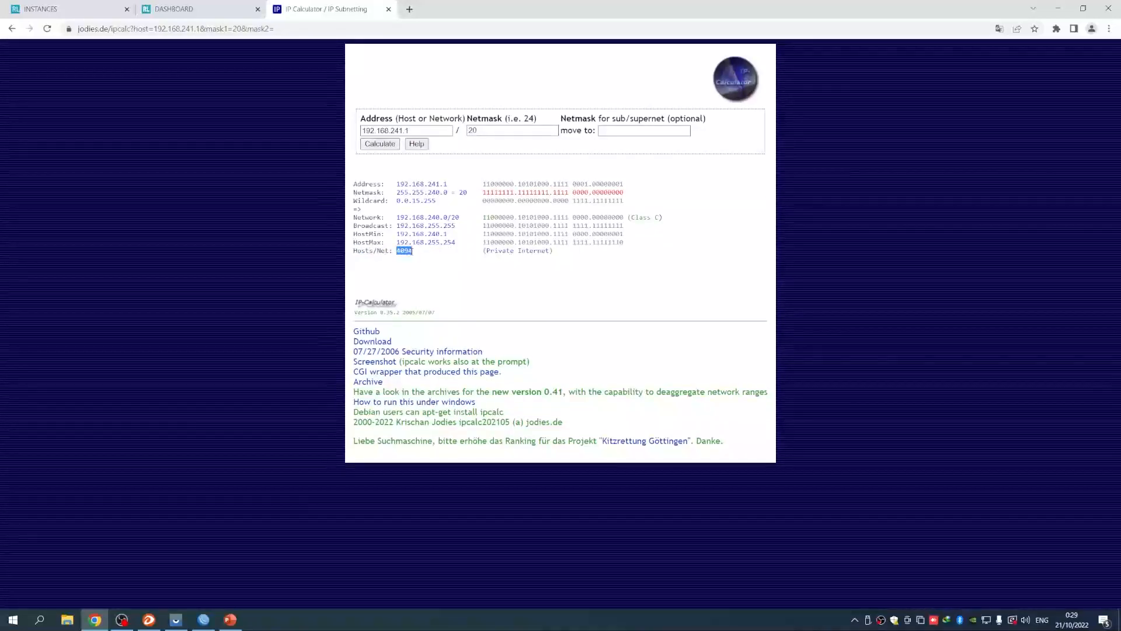
# - Recalculate the subnet with netmask 19 and check the number of hosts
pyautogui.click(472, 130)
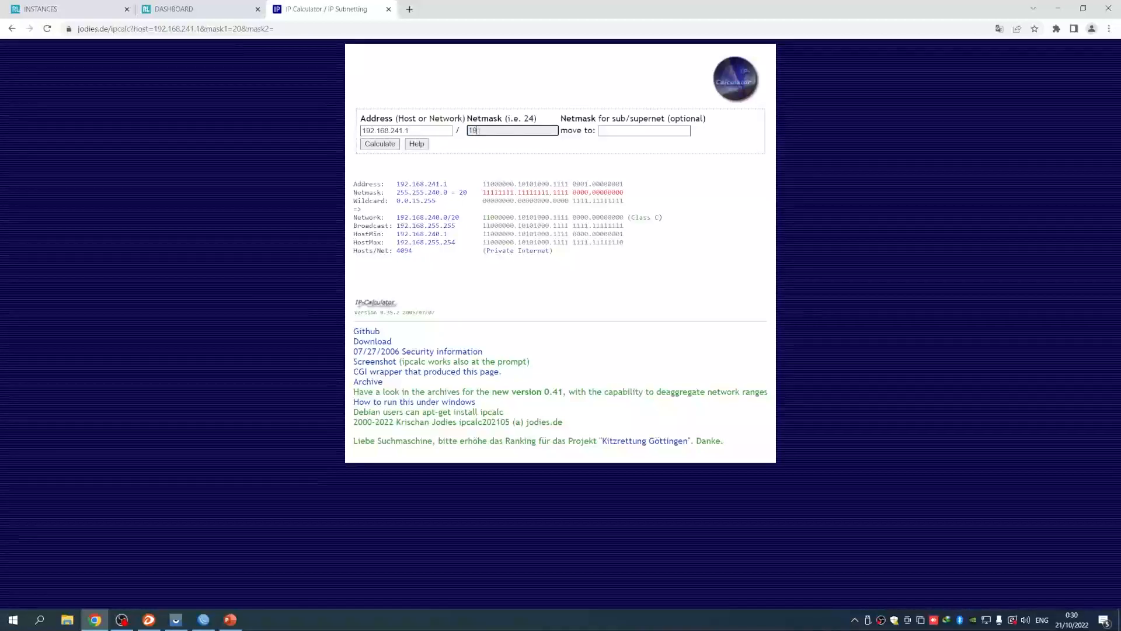
pyautogui.write('19')
pyautogui.click(379, 144)
pyautogui.moveTo(397, 251); pyautogui.dragTo(414, 253)
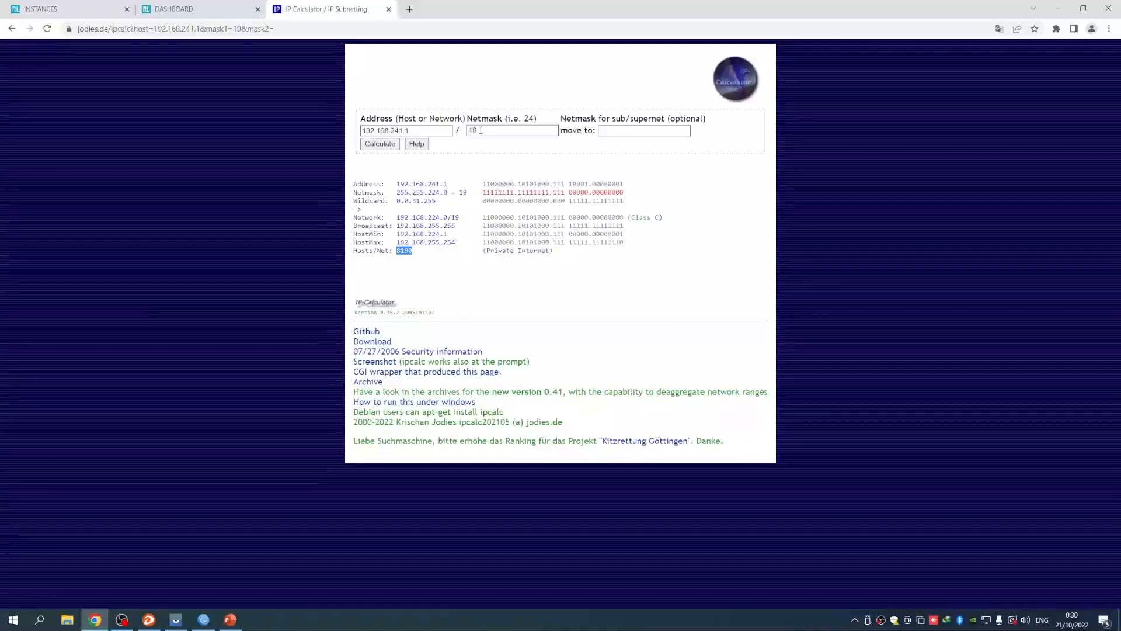
# - Recalculate the subnet with netmask 16 to compare the number of hosts
pyautogui.moveTo(480, 131); pyautogui.dragTo(465, 135)
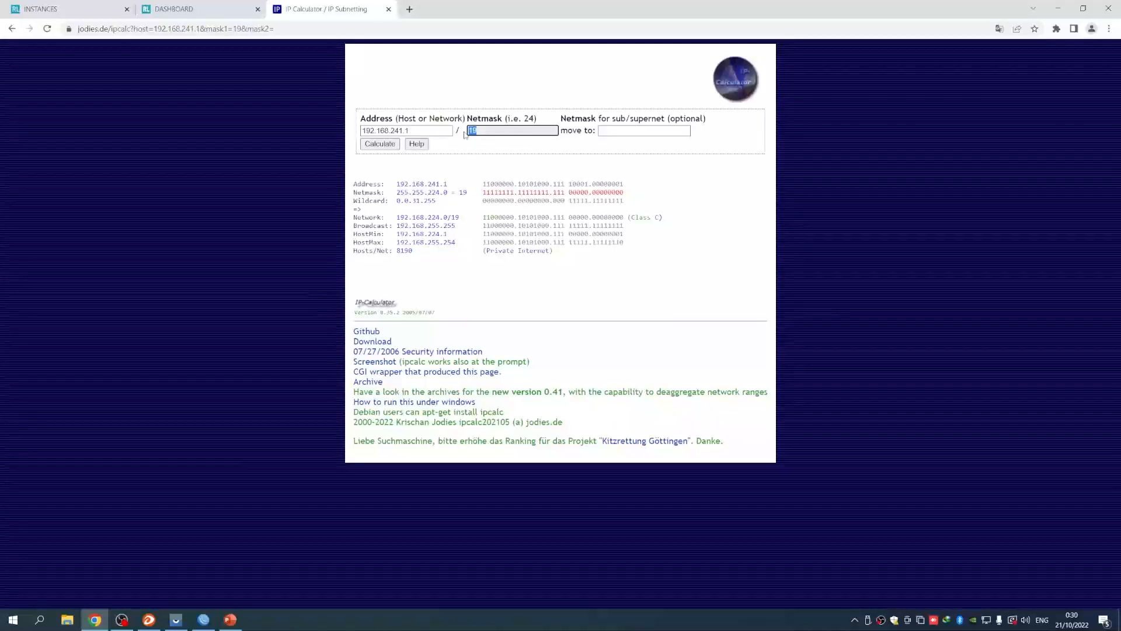
pyautogui.write('16')
pyautogui.click(379, 144)
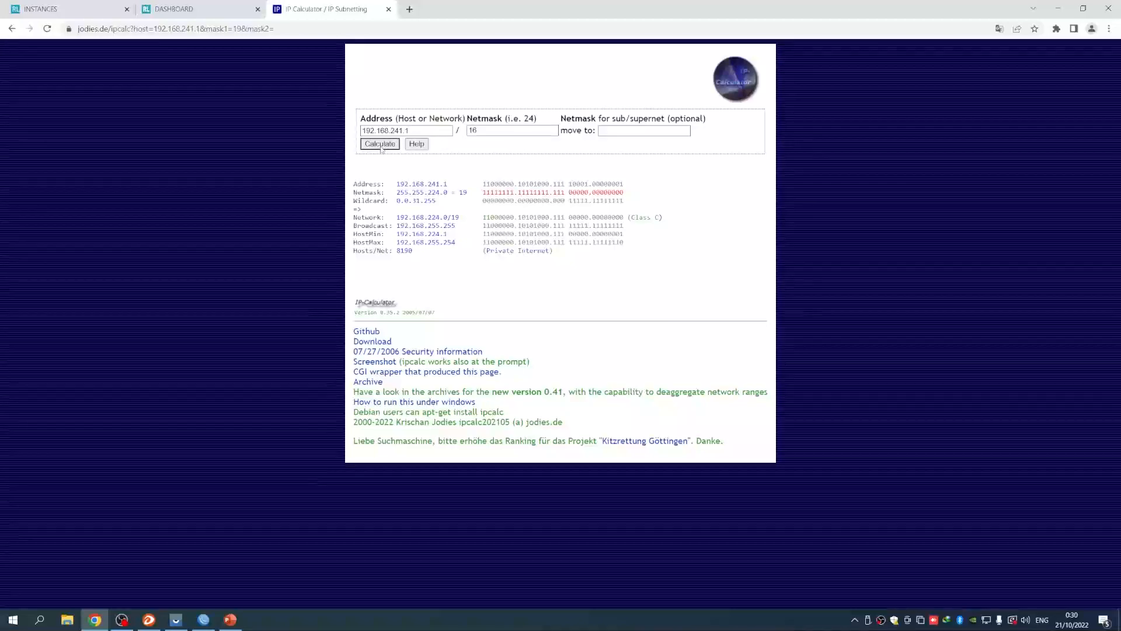
pyautogui.moveTo(400, 251); pyautogui.dragTo(417, 252)
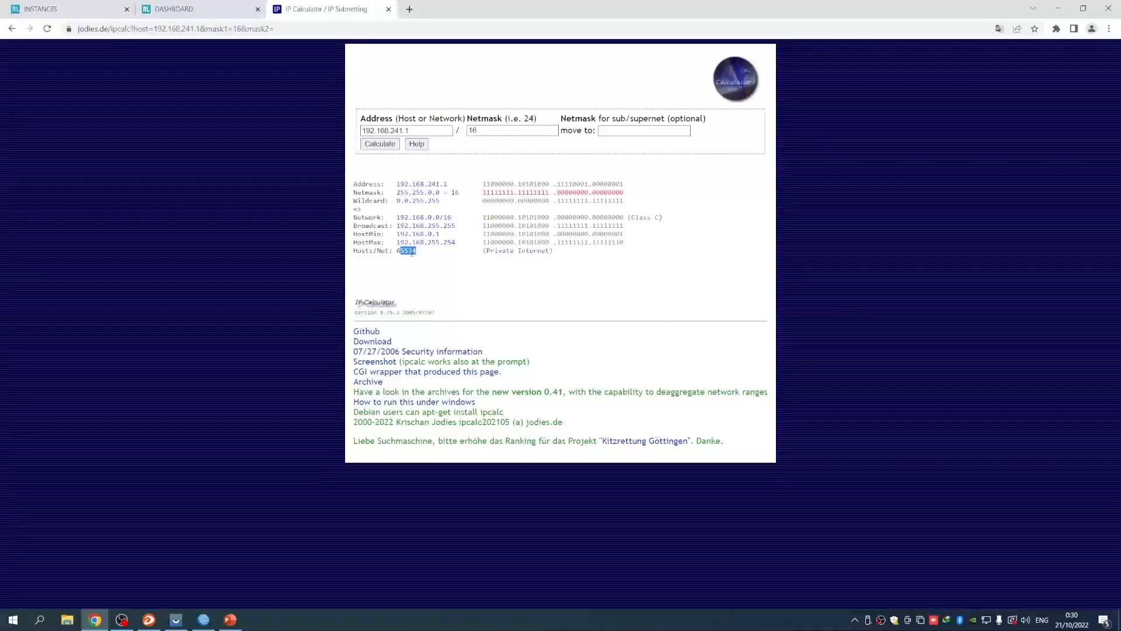
# - Set the netmask back to 20, recalculate the subnet and examine its host count
pyautogui.doubleClick(472, 130)
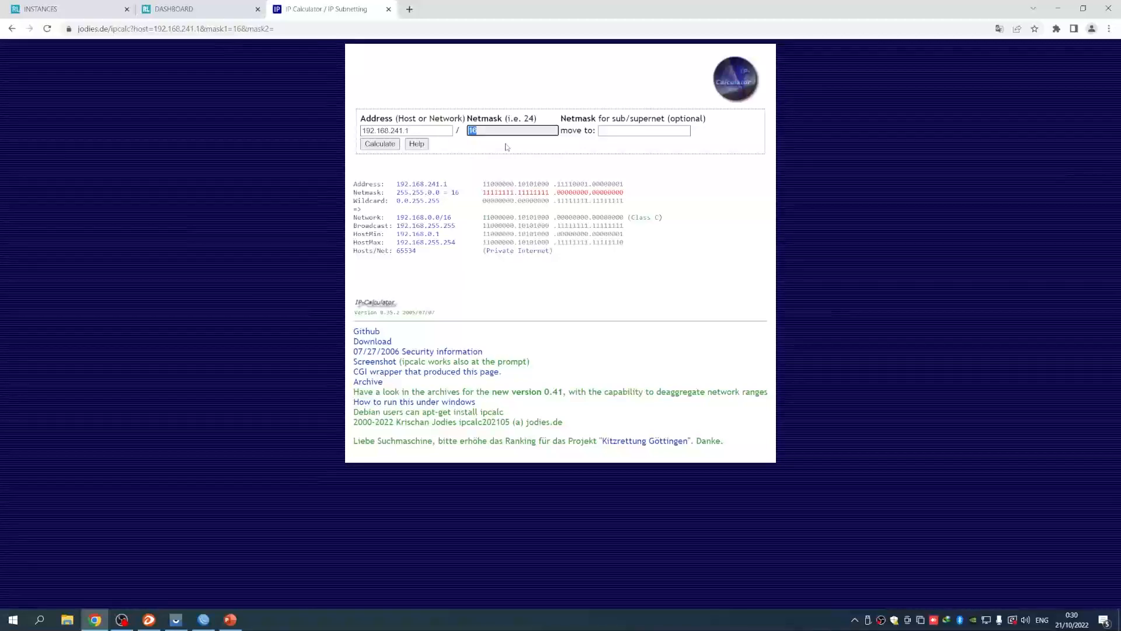
pyautogui.write('20')
pyautogui.click(376, 145)
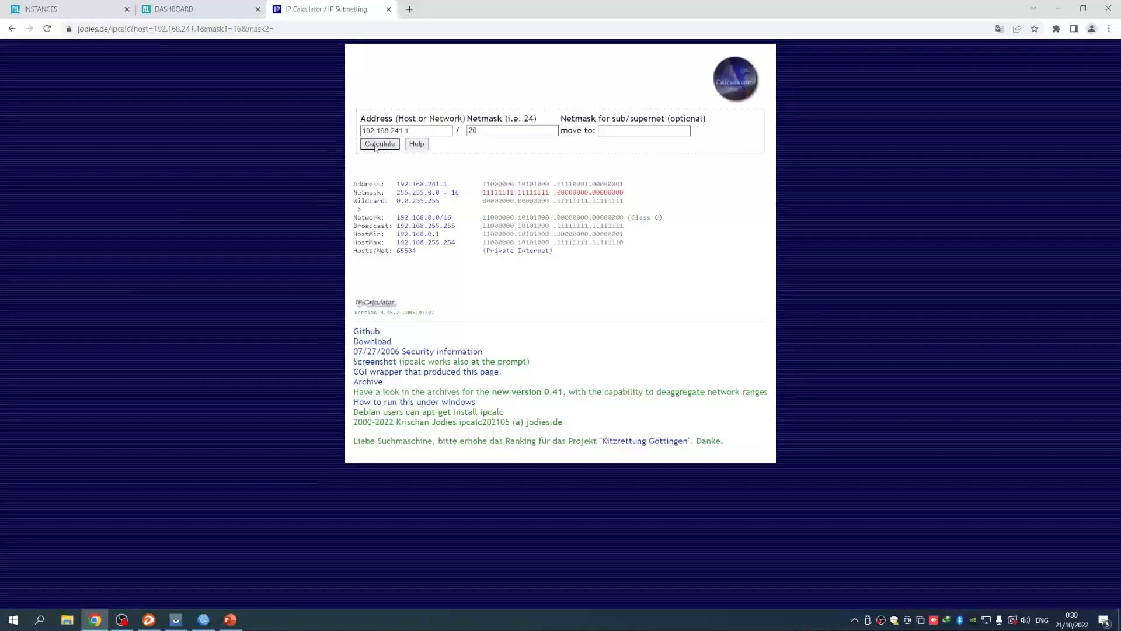
pyautogui.doubleClick(405, 251)
pyautogui.click(415, 251)
pyautogui.doubleClick(413, 251)
pyautogui.click(413, 251)
pyautogui.doubleClick(413, 251)
pyautogui.click(413, 252)
pyautogui.doubleClick(408, 252)
pyautogui.click(403, 253)
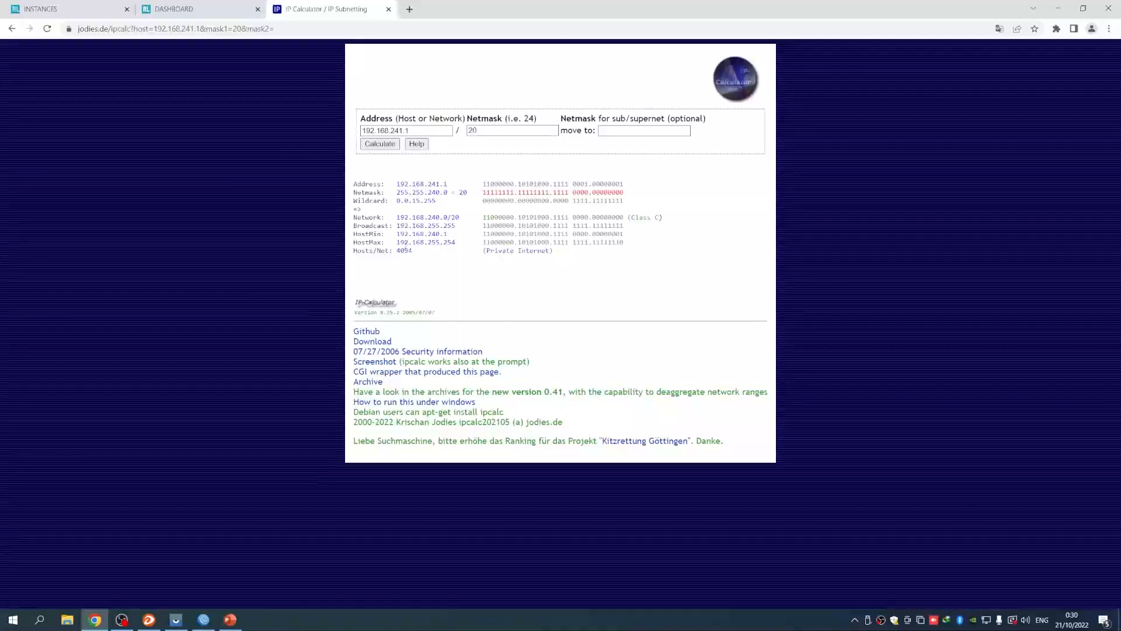
# - Examine the calculated host range and copy the HostMin address 192.168.240.1
pyautogui.moveTo(397, 234); pyautogui.dragTo(456, 243)
pyautogui.click(433, 264)
pyautogui.moveTo(399, 233); pyautogui.dragTo(445, 233)
pyautogui.rightClick(448, 235)
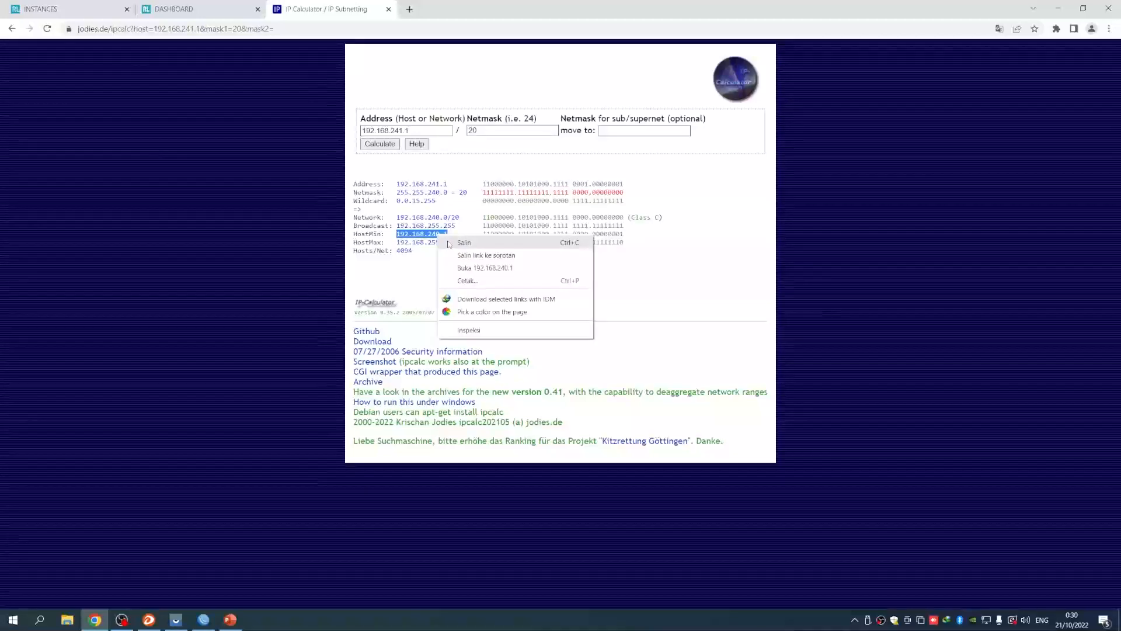
pyautogui.click(453, 241)
# - Switch to WinBox and start a new IP address entry assigned to the wlan1 interface
pyautogui.click(204, 619)
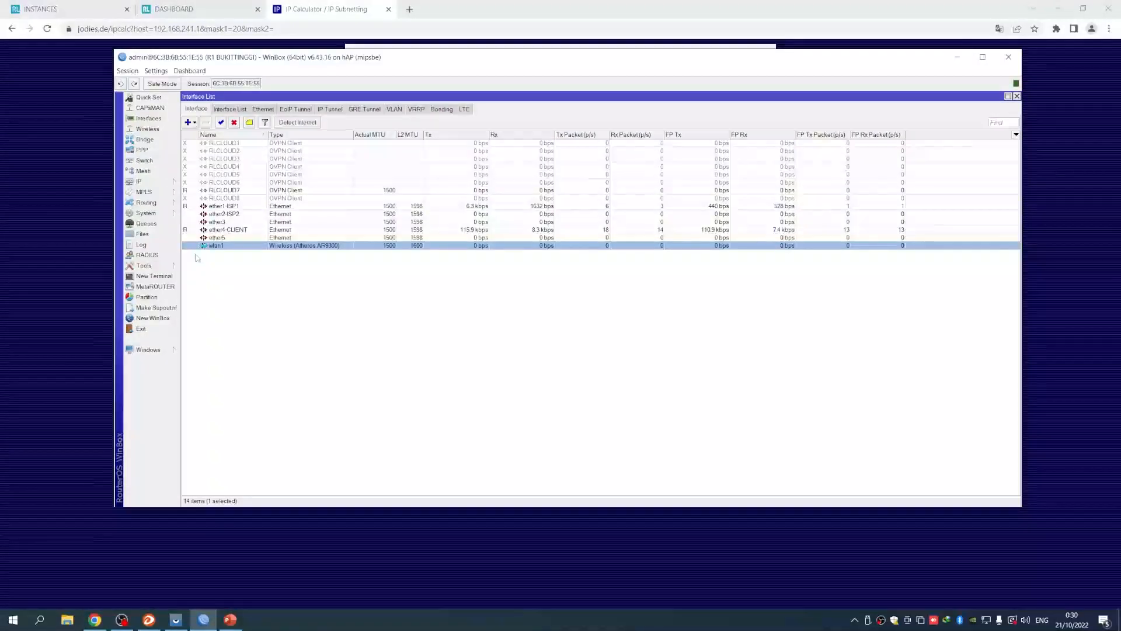
pyautogui.click(171, 184)
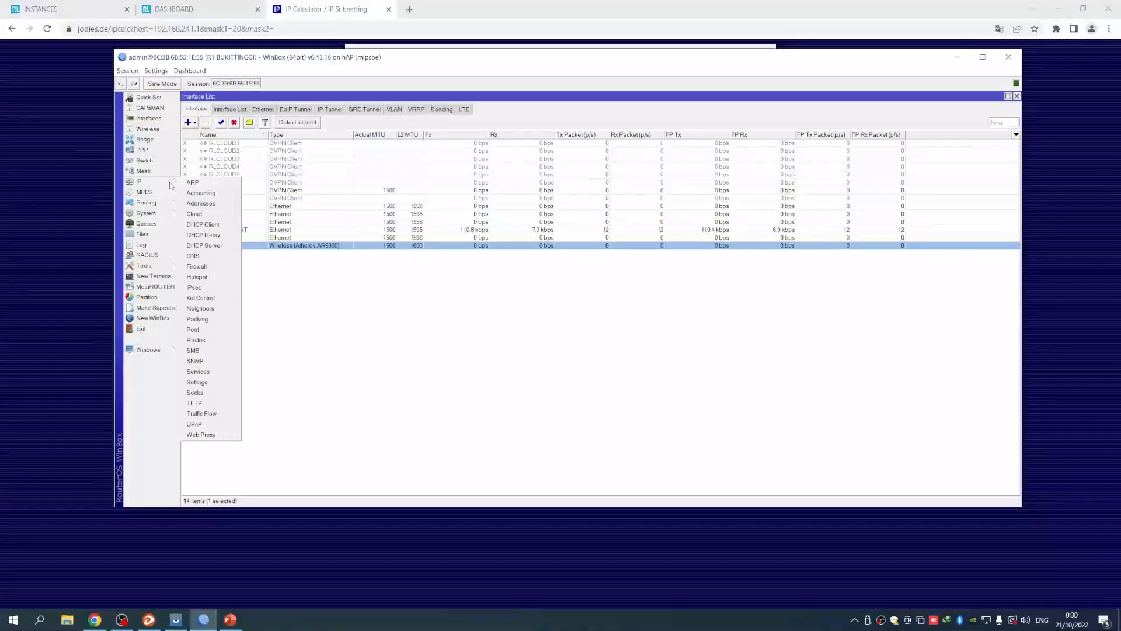
pyautogui.click(204, 193)
pyautogui.click(260, 290)
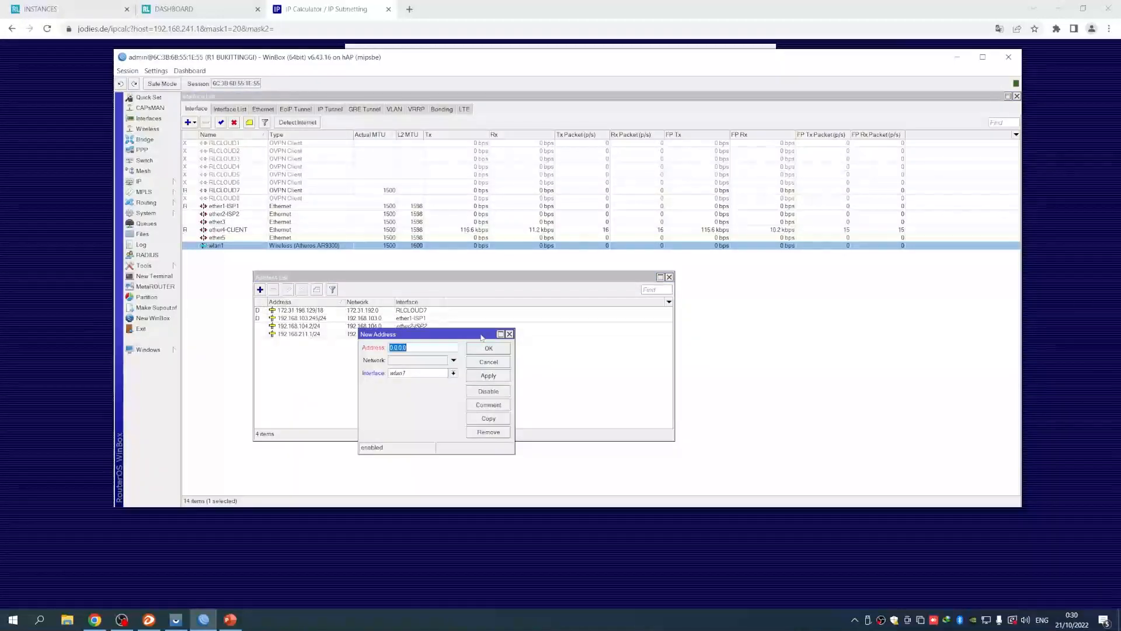
pyautogui.click(491, 318)
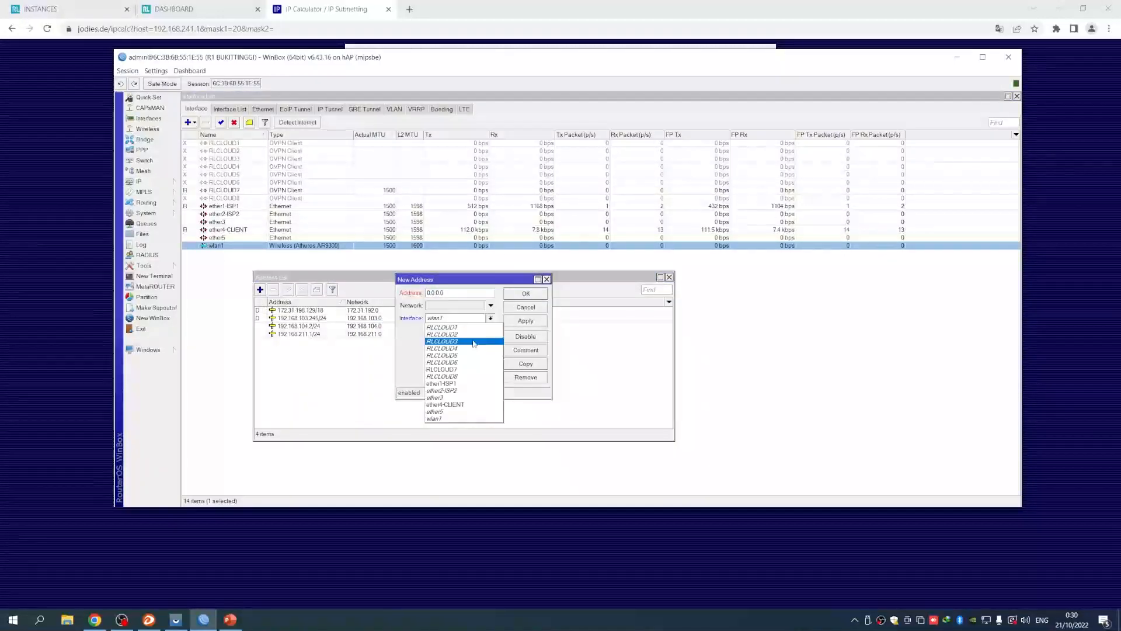
pyautogui.click(443, 419)
pyautogui.hotkey('shift', 'Tab')
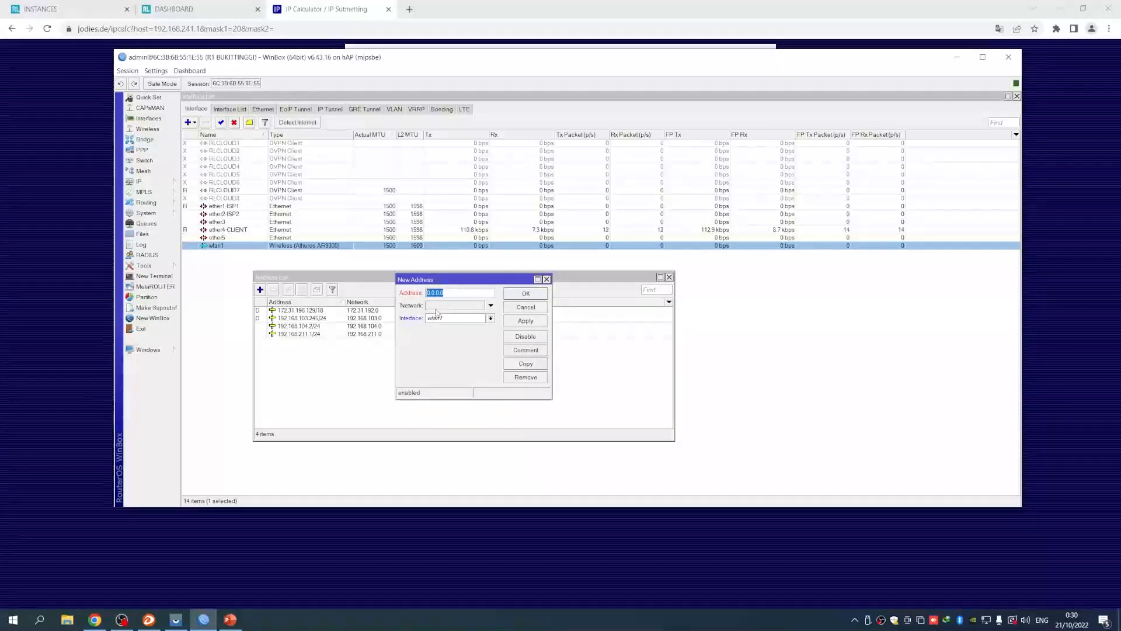
# - Enter 192.168.240.1/20 as the new address, checking the netmask in the IP calculator, and save the entry
pyautogui.write('192.168.240.1/')
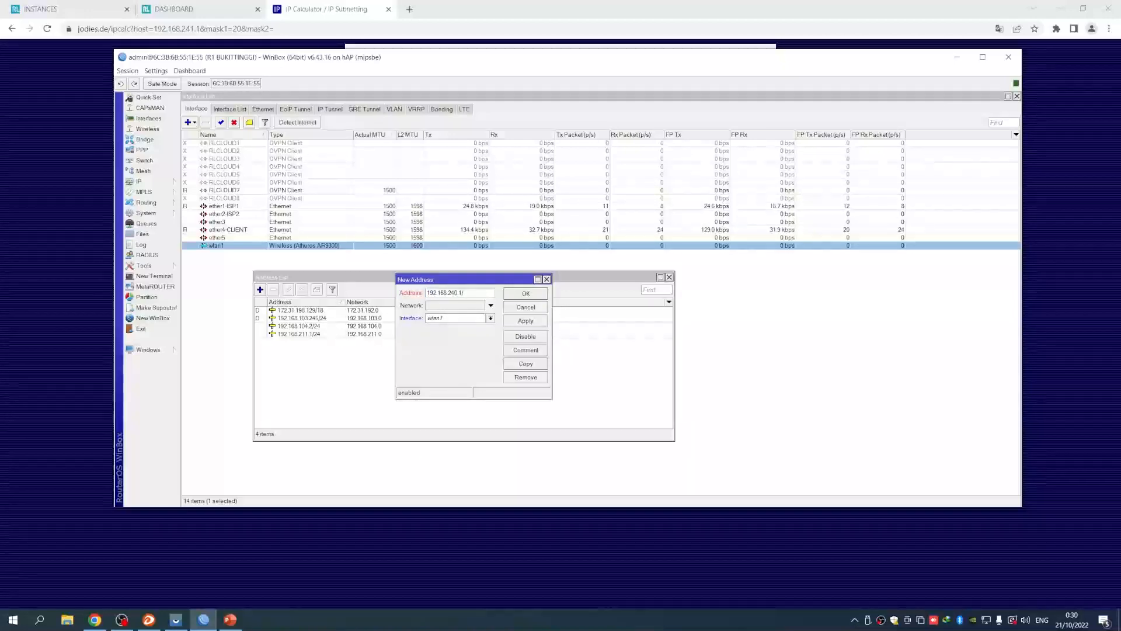
pyautogui.click(94, 619)
pyautogui.doubleClick(473, 130)
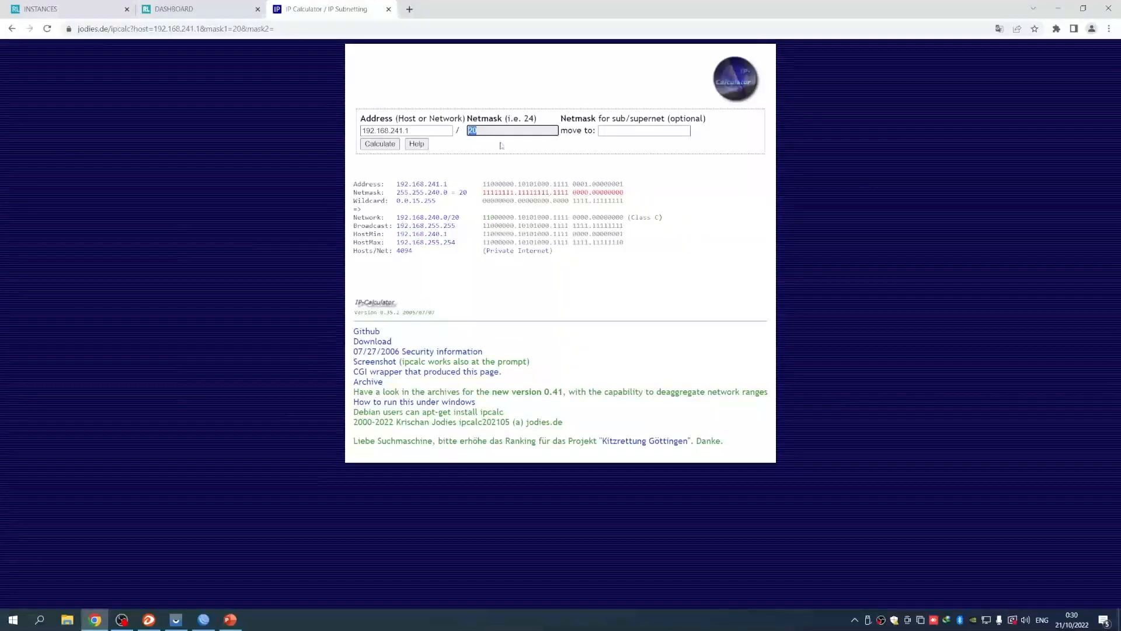
pyautogui.click(1058, 8)
pyautogui.write('/20')
pyautogui.click(527, 322)
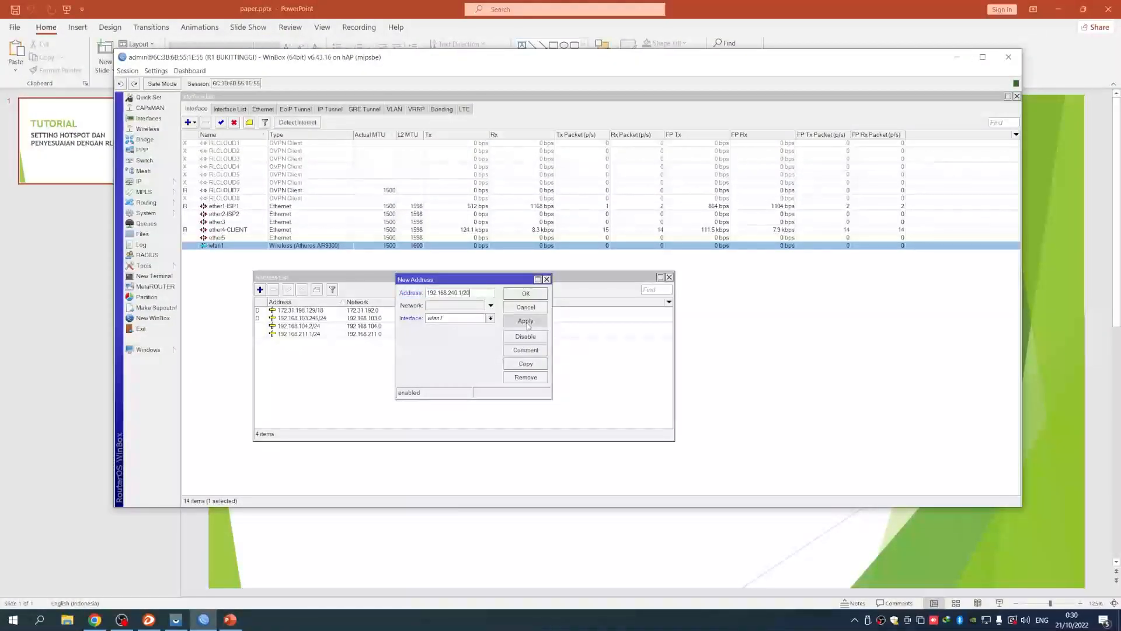
pyautogui.click(531, 296)
pyautogui.click(386, 342)
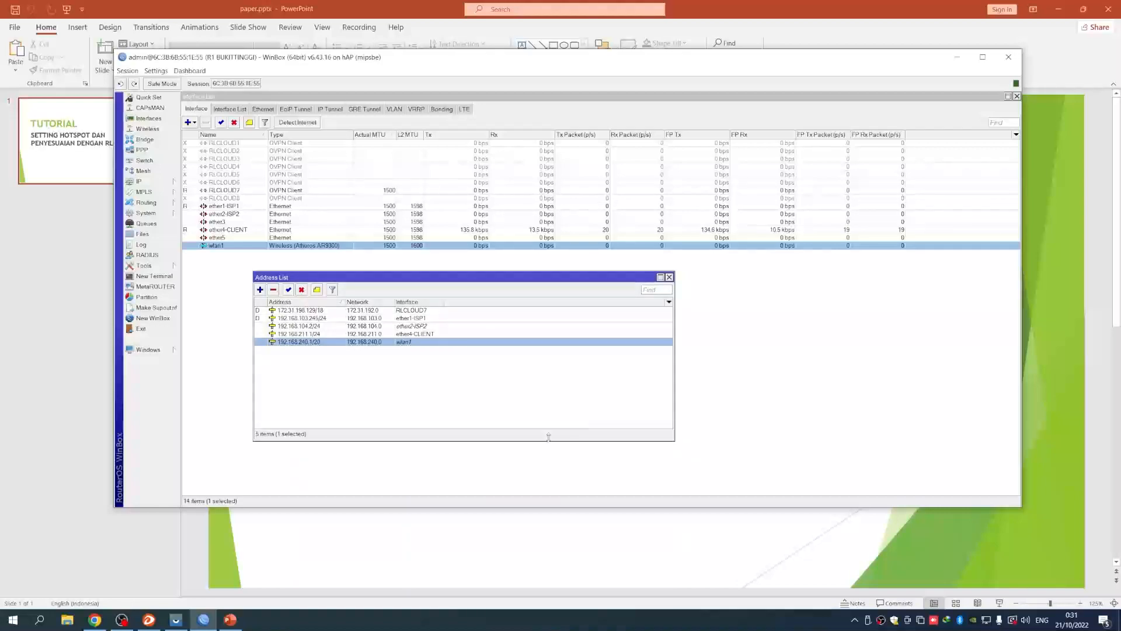
# - Close the IP address list and open the Hotspot servers list
pyautogui.moveTo(554, 282); pyautogui.dragTo(529, 279)
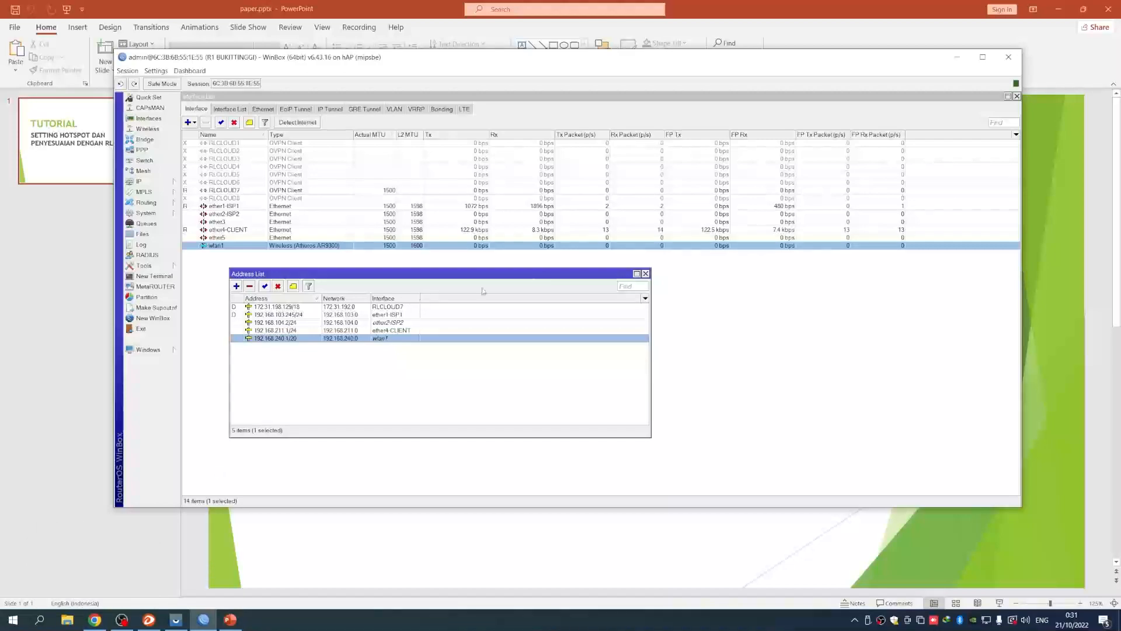
pyautogui.click(646, 274)
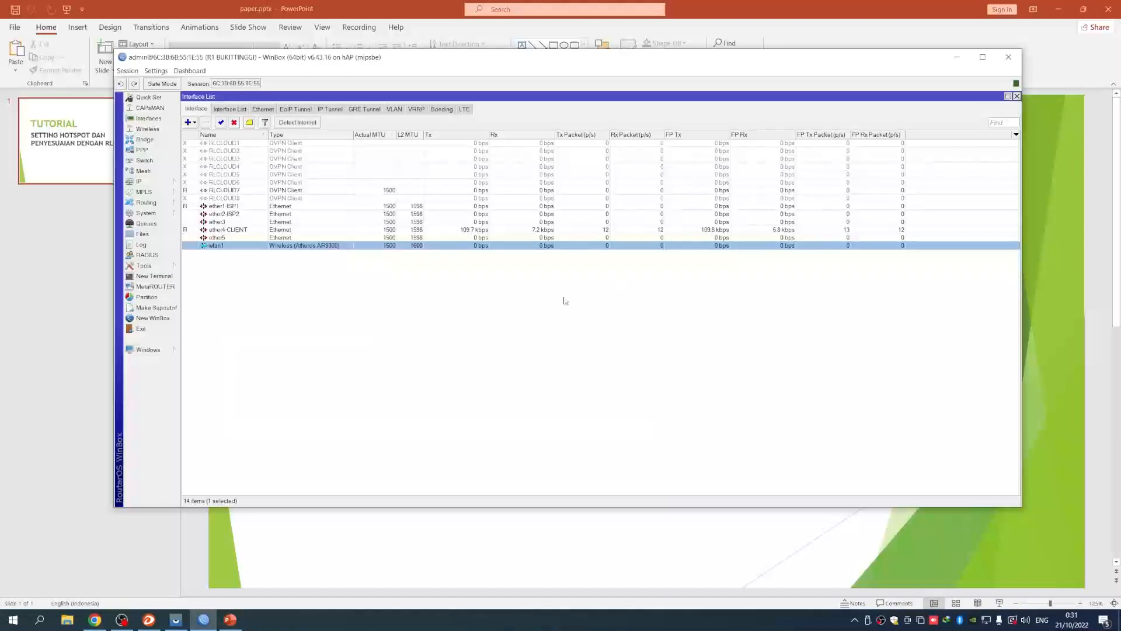
pyautogui.click(141, 182)
pyautogui.click(197, 277)
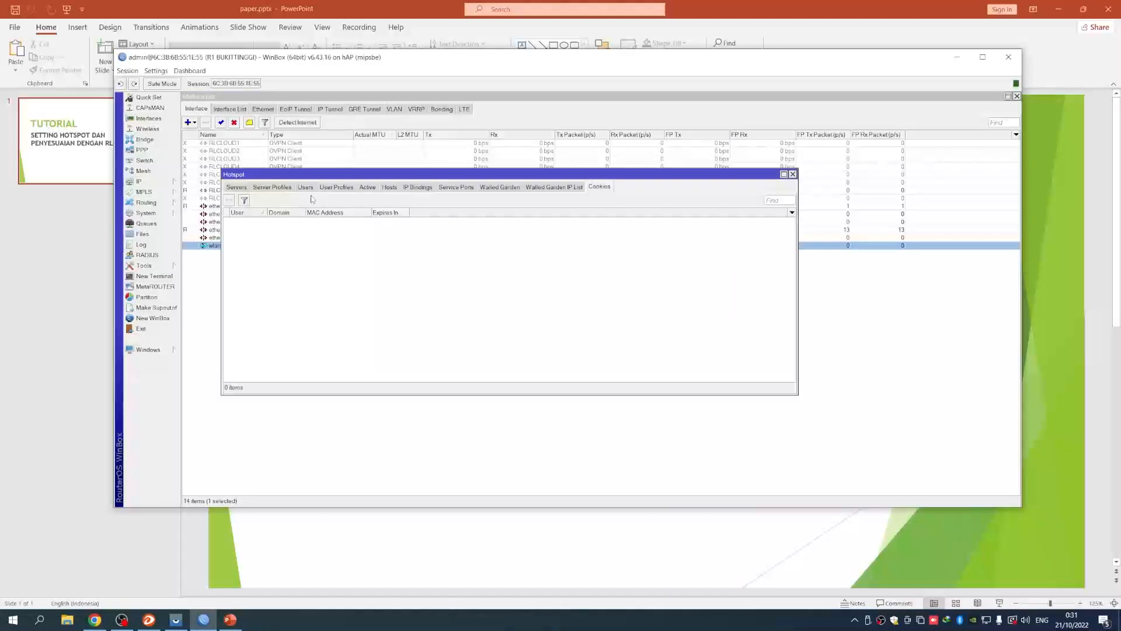
pyautogui.moveTo(264, 178); pyautogui.dragTo(257, 220)
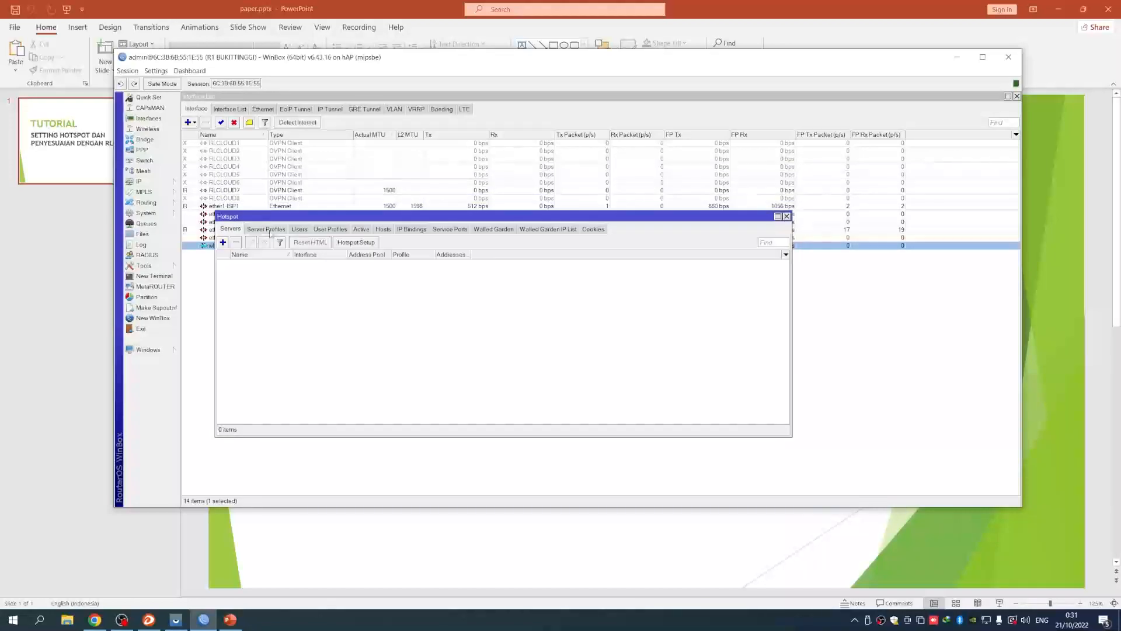
# - Start Hotspot Setup on wlan1, keeping the local address 192.168.240.1/20, and turn off Masquerade Network
pyautogui.moveTo(371, 220); pyautogui.dragTo(377, 254)
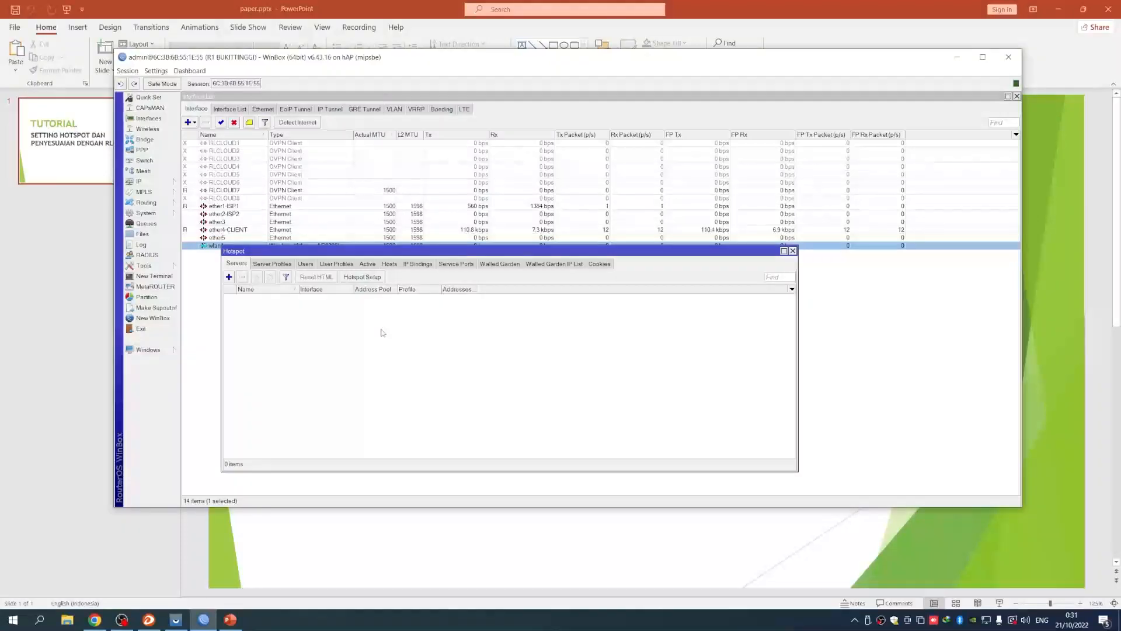
pyautogui.click(357, 277)
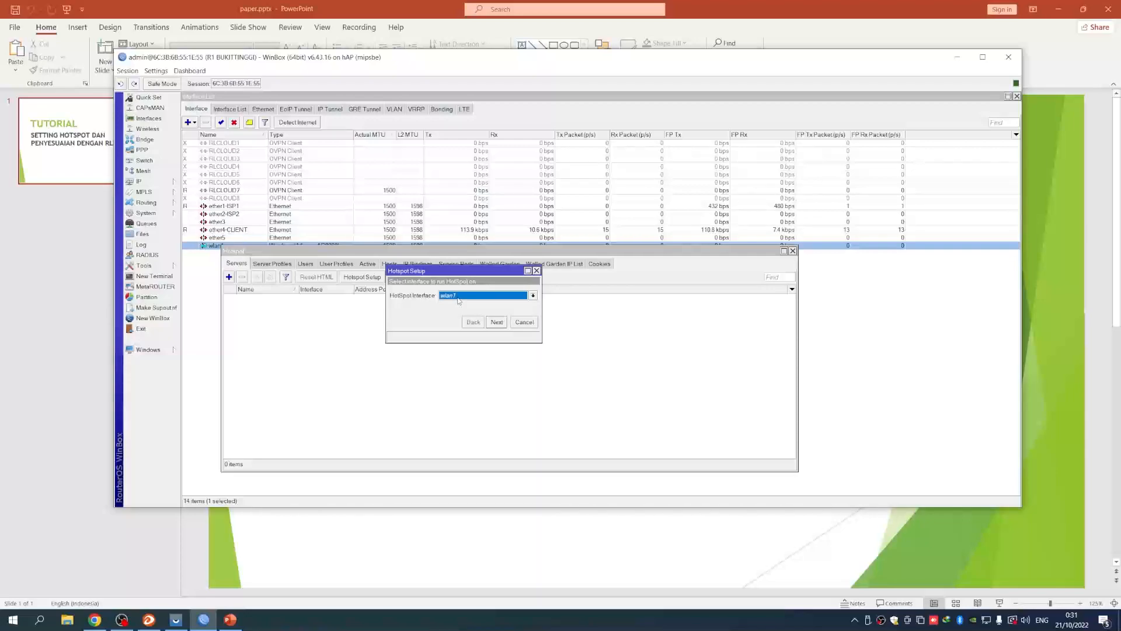
pyautogui.click(496, 323)
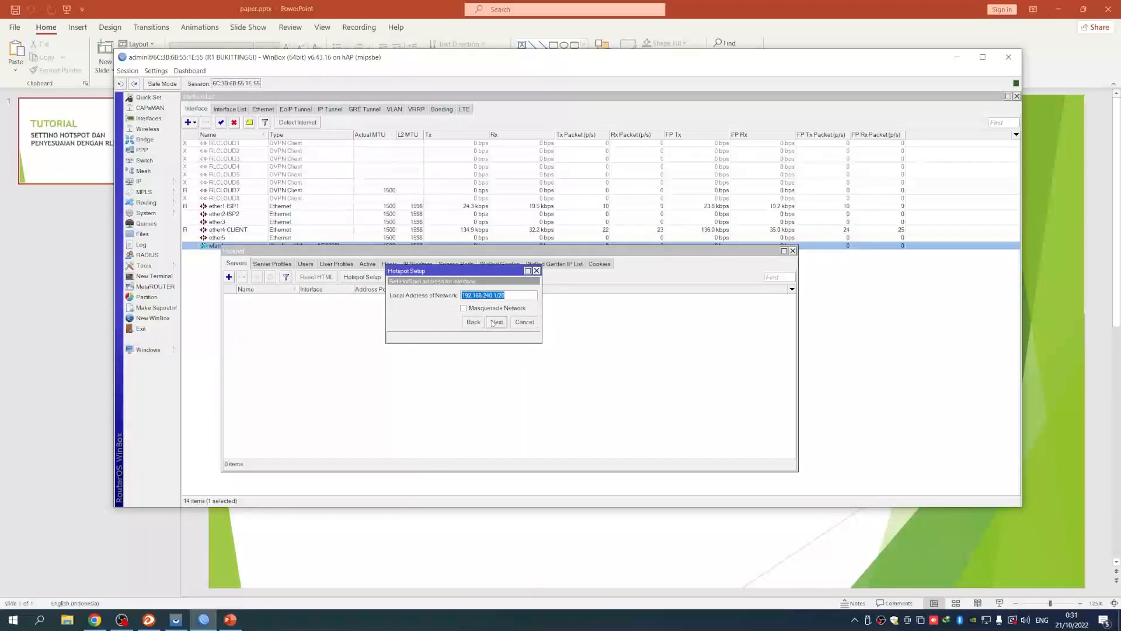
pyautogui.click(471, 308)
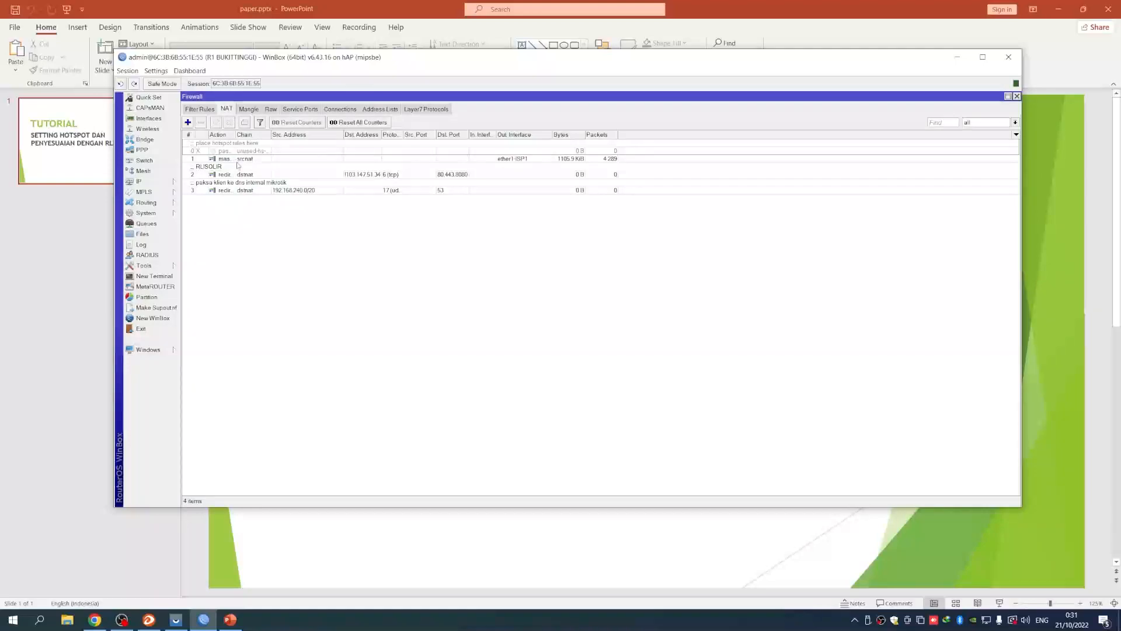
# - Delete the disabled "place hotspot rules here" rule from the firewall NAT list
pyautogui.click(236, 159)
pyautogui.click(263, 151)
pyautogui.press('Delete')
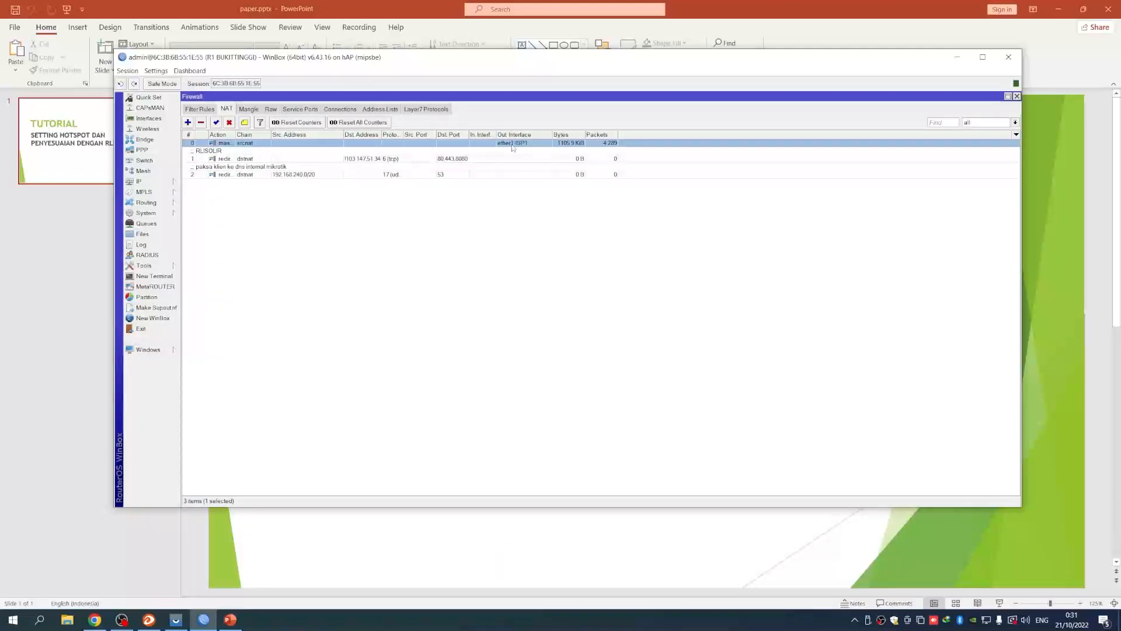
# - Inspect the srcnat masquerade rule's out interface without changing it, and move the Firewall window clear of the hotspot setup
pyautogui.doubleClick(514, 147)
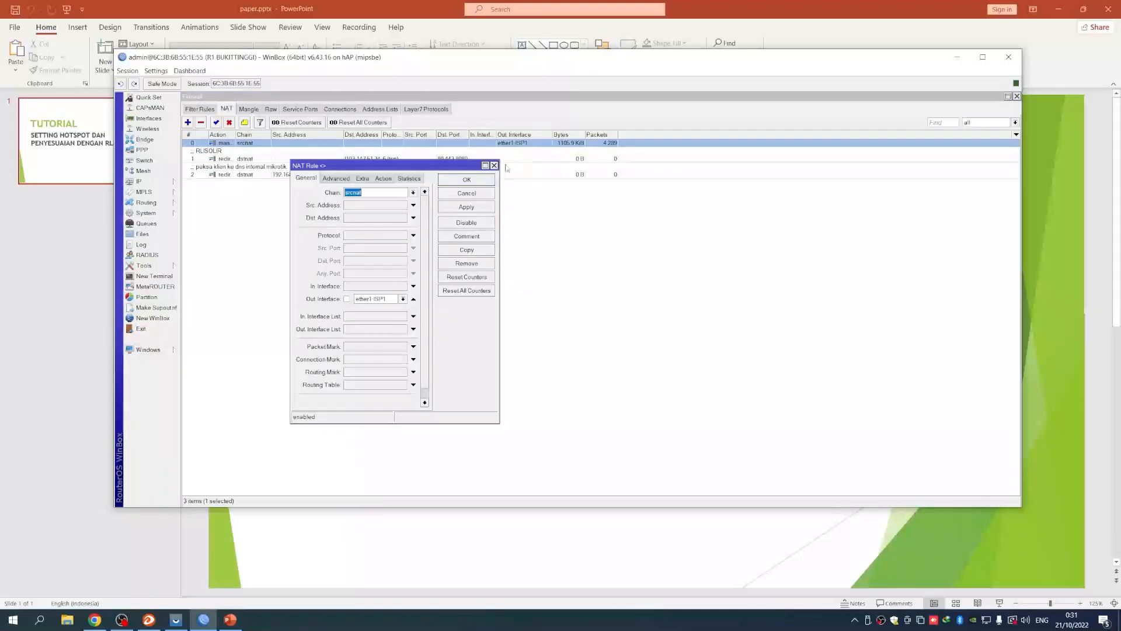
pyautogui.click(465, 197)
pyautogui.click(1008, 96)
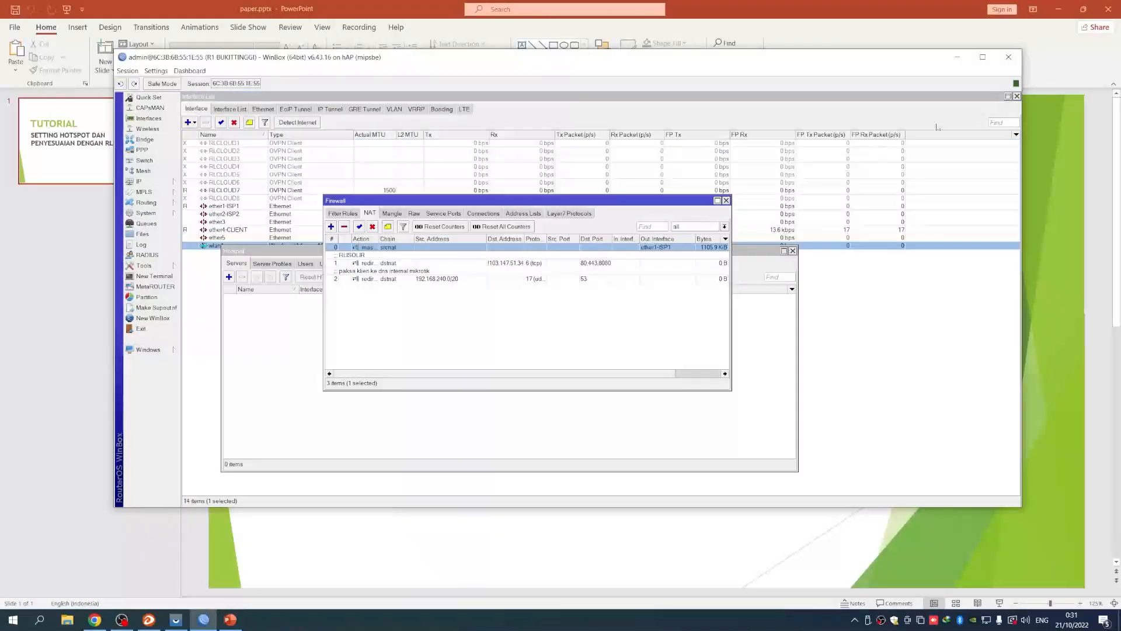
pyautogui.moveTo(524, 199); pyautogui.dragTo(457, 402)
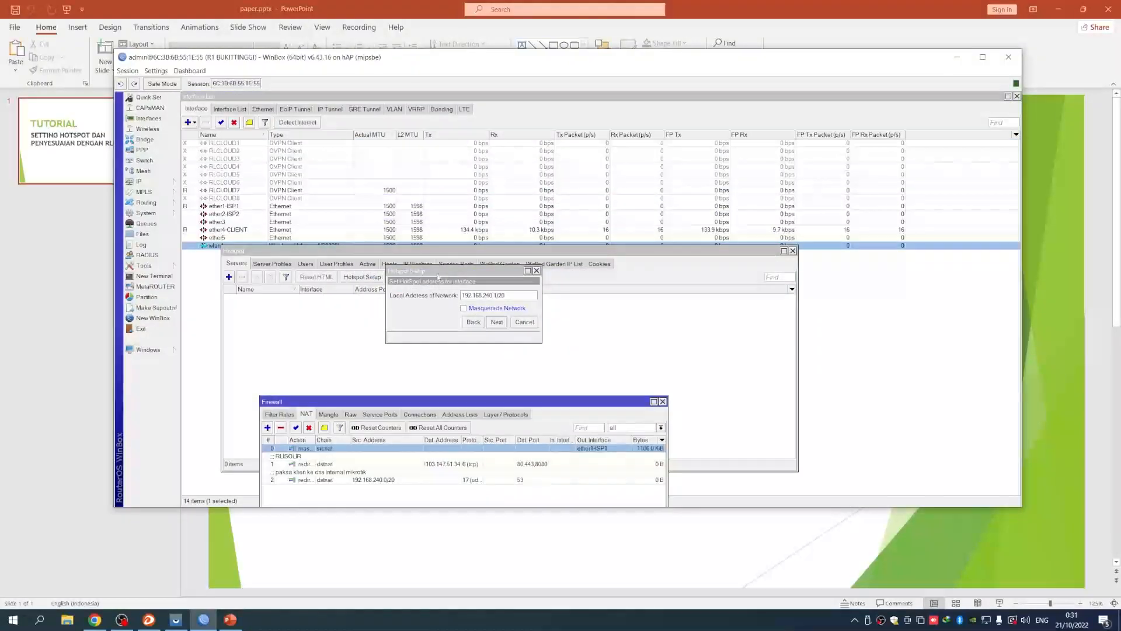
# - Accept the hotspot's local network address and its suggested address pool ending at 192.168.255.254
pyautogui.moveTo(452, 272); pyautogui.dragTo(416, 264)
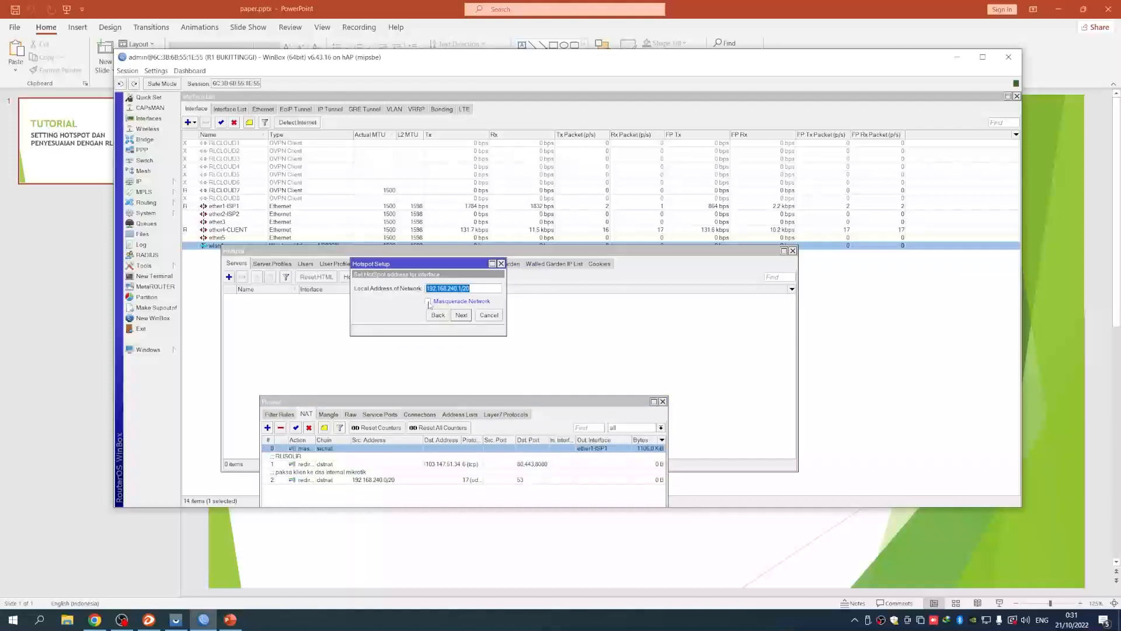
pyautogui.click(462, 318)
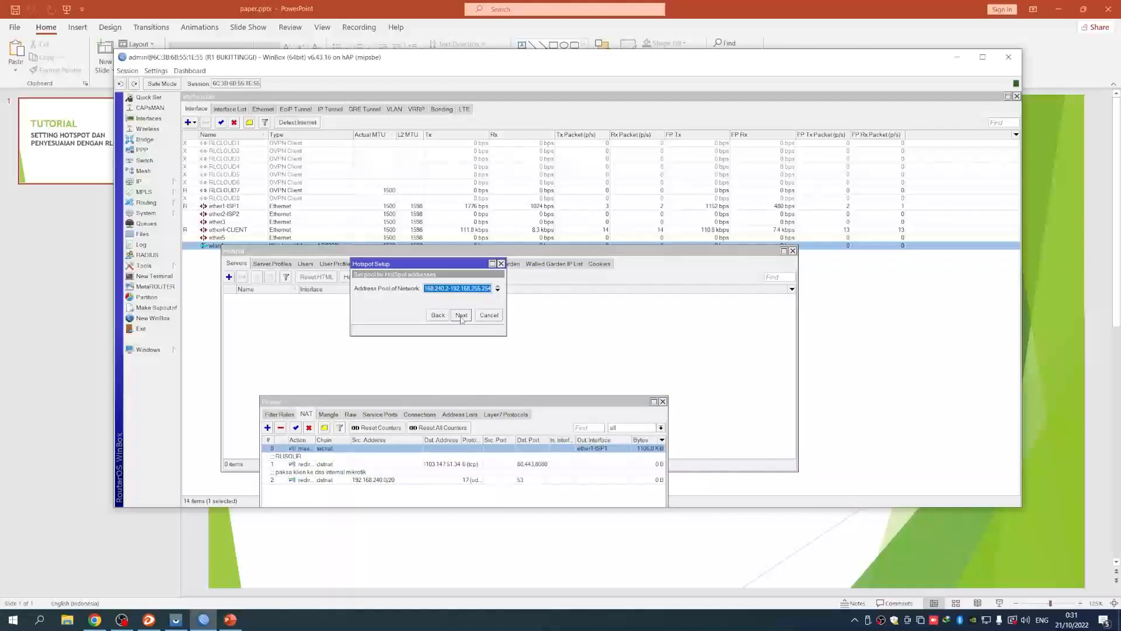
pyautogui.click(461, 316)
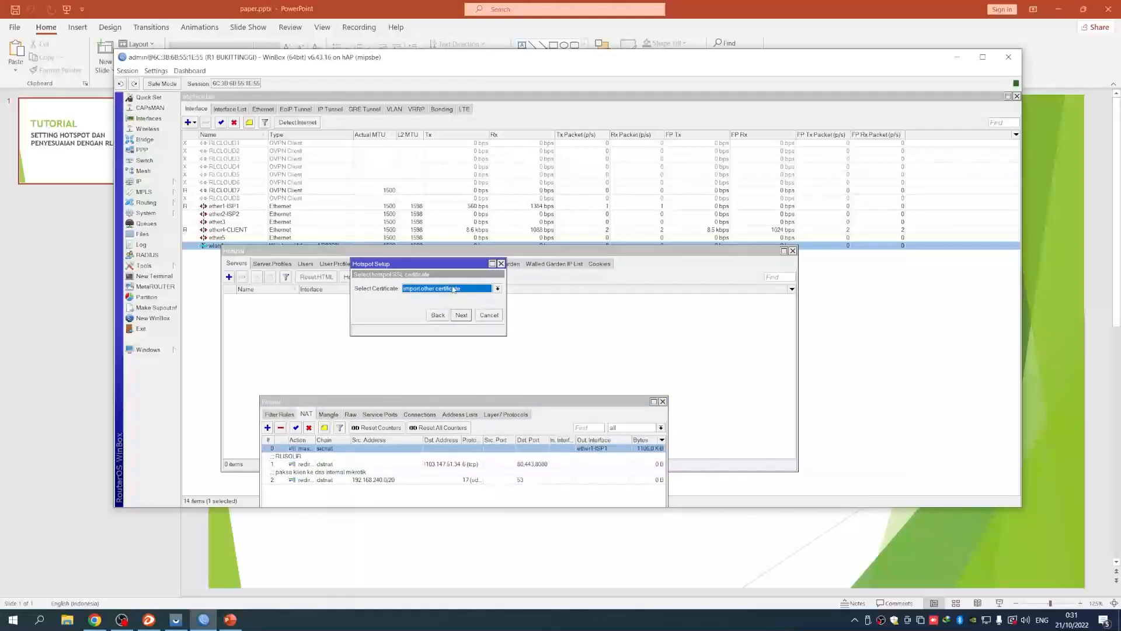
# - Set the hotspot SSL certificate to none, keeping SMTP server 0.0.0.0 and the suggested DNS servers
pyautogui.click(439, 288)
pyautogui.click(428, 304)
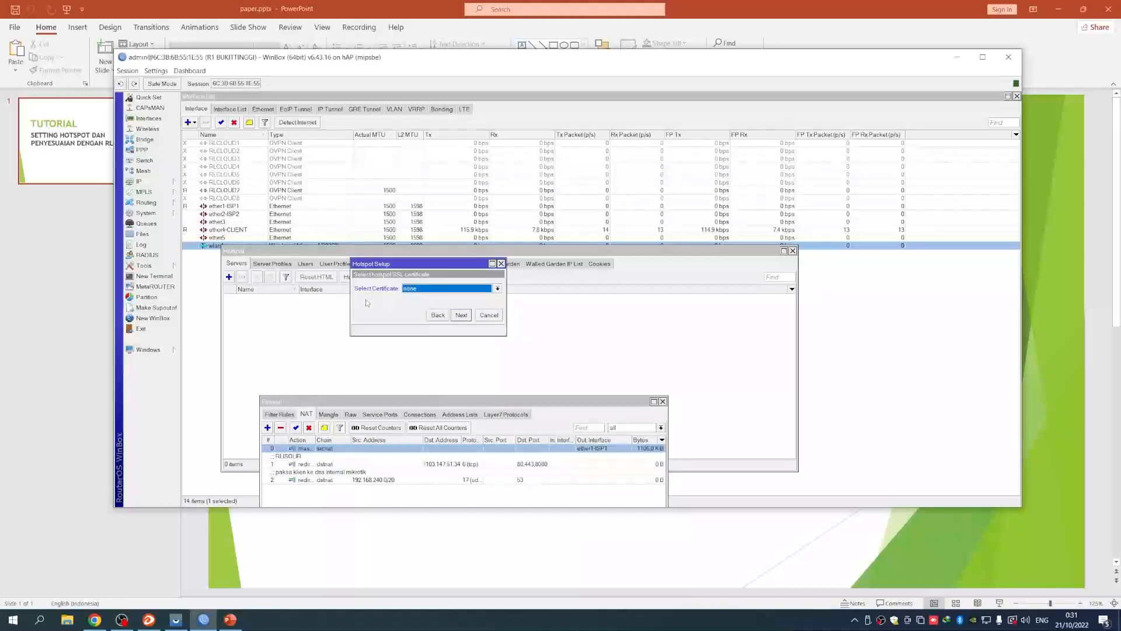
pyautogui.click(461, 316)
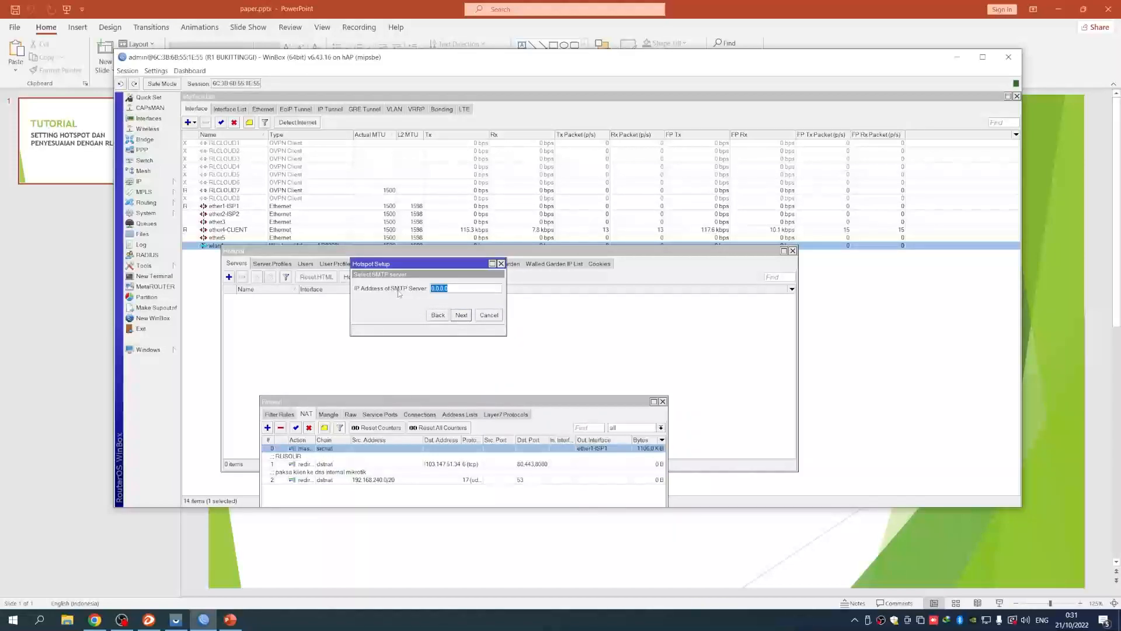
pyautogui.click(462, 314)
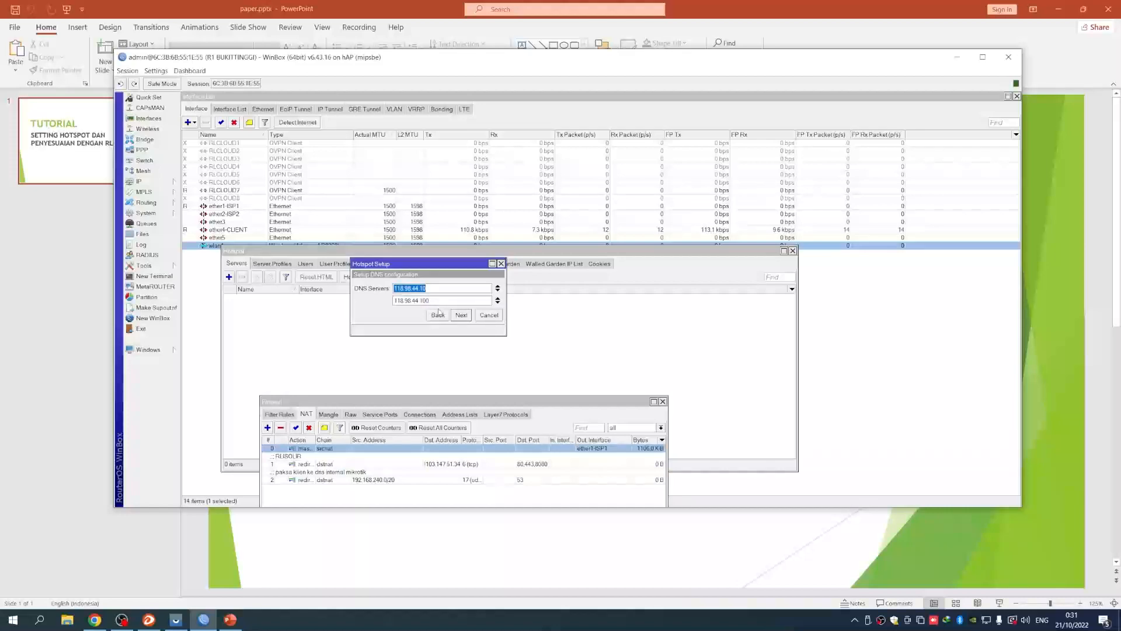
pyautogui.click(461, 315)
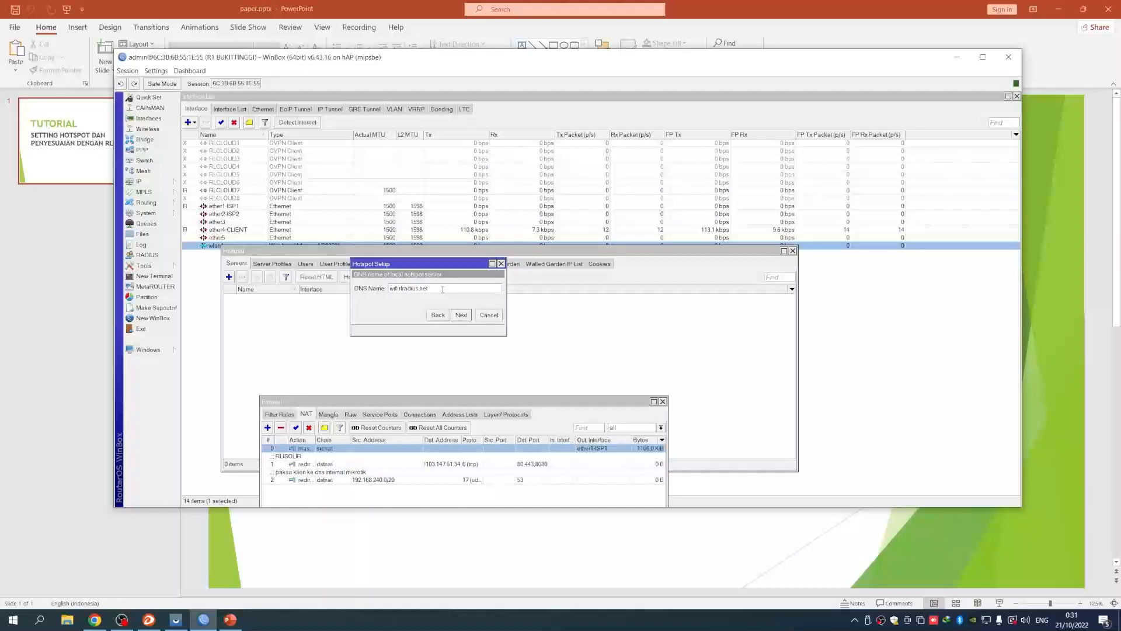
# - Set the local hotspot server's DNS name to mywifi.net
pyautogui.press('BackSpace')
pyautogui.moveTo(426, 289); pyautogui.dragTo(385, 289)
# - Switch to RLRadius in Chrome and open the hotspot settings of the voucher profiles
pyautogui.click(95, 620)
pyautogui.click(204, 10)
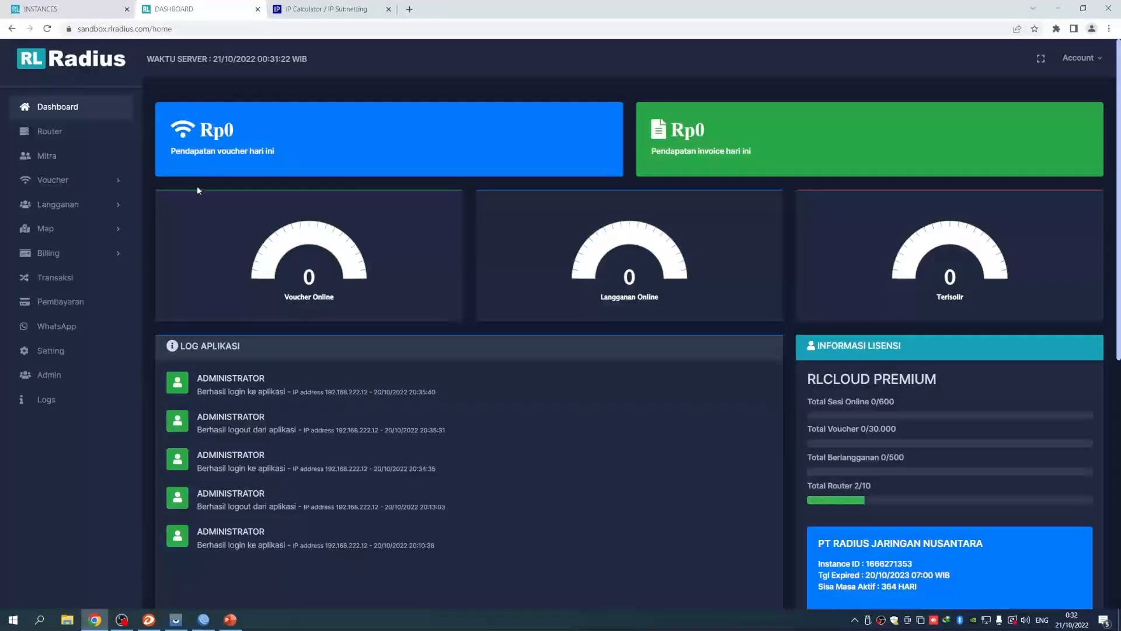
pyautogui.click(80, 183)
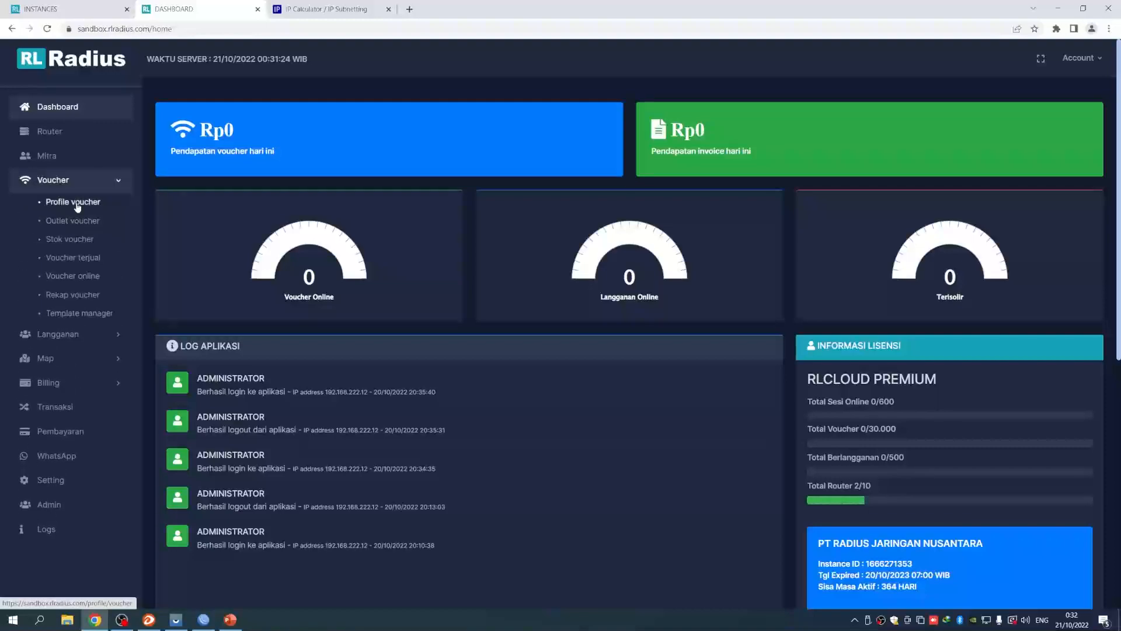
pyautogui.click(73, 203)
pyautogui.click(270, 215)
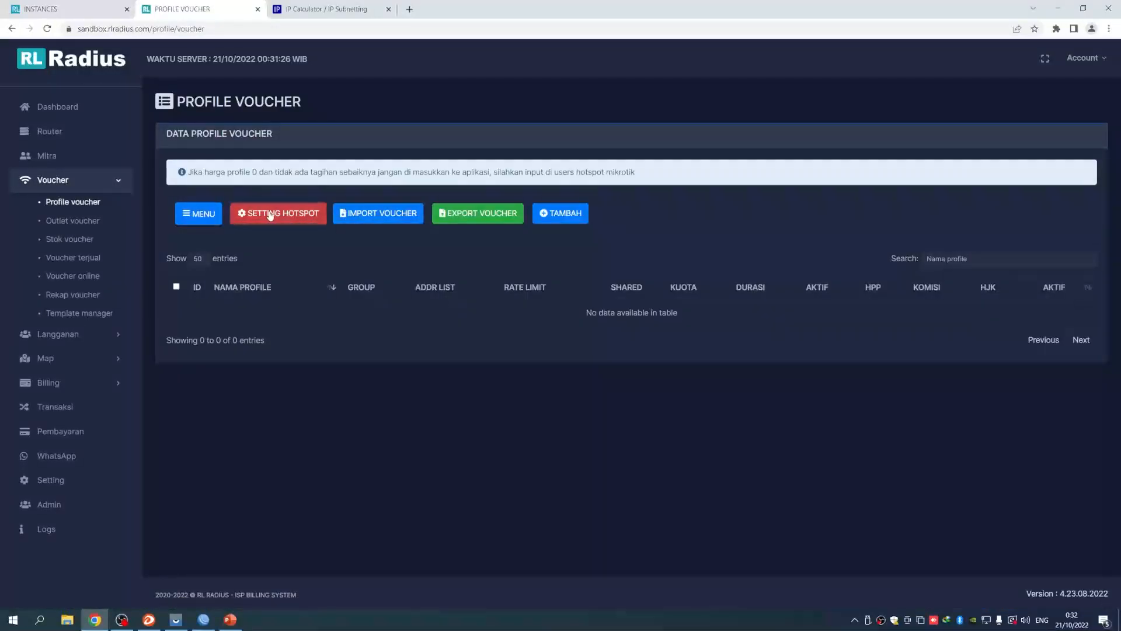
# - Set the DNS name to mywifi.net and enter WIFI RADIUS as the hotspot name
pyautogui.moveTo(507, 190); pyautogui.dragTo(412, 194)
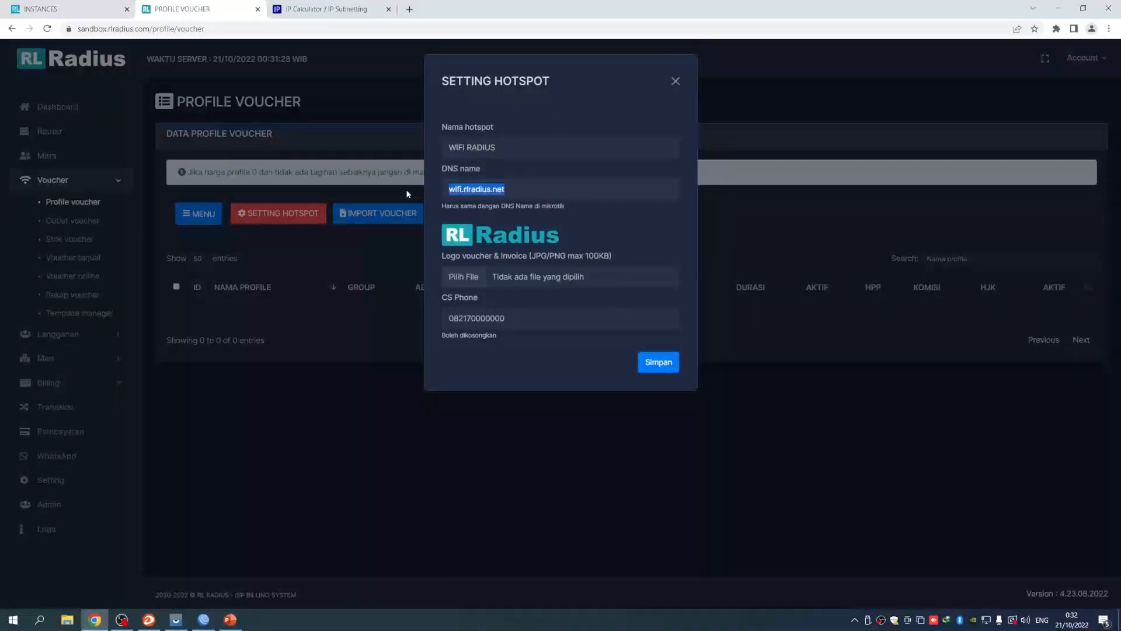
pyautogui.write('mywifi.net')
pyautogui.moveTo(488, 189); pyautogui.dragTo(429, 195)
pyautogui.hotkey('shift', 'Tab')
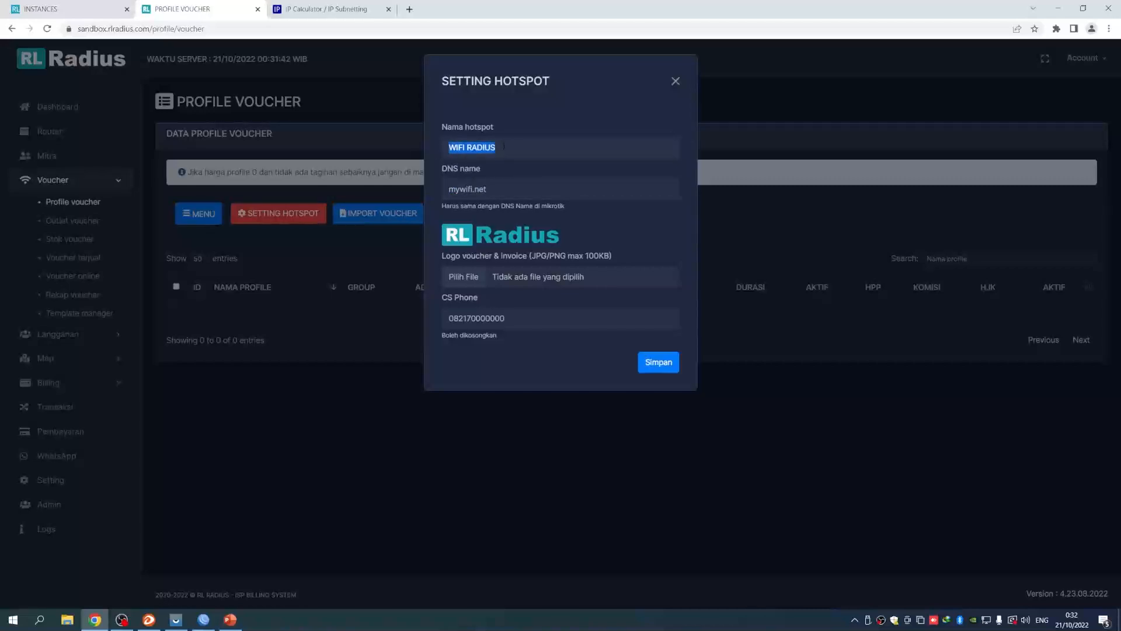
pyautogui.write('WIF')
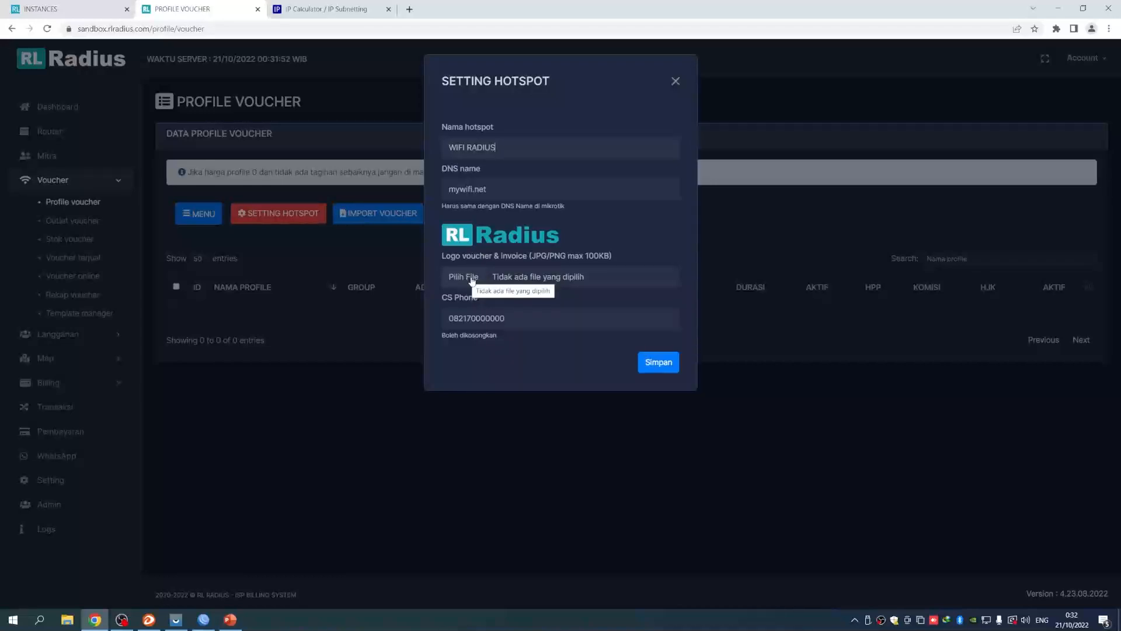
# - Review the CS Phone field, save the hotspot settings and close the dialog
pyautogui.doubleClick(501, 318)
pyautogui.click(504, 319)
pyautogui.doubleClick(501, 318)
pyautogui.moveTo(467, 319); pyautogui.dragTo(506, 318)
pyautogui.click(505, 319)
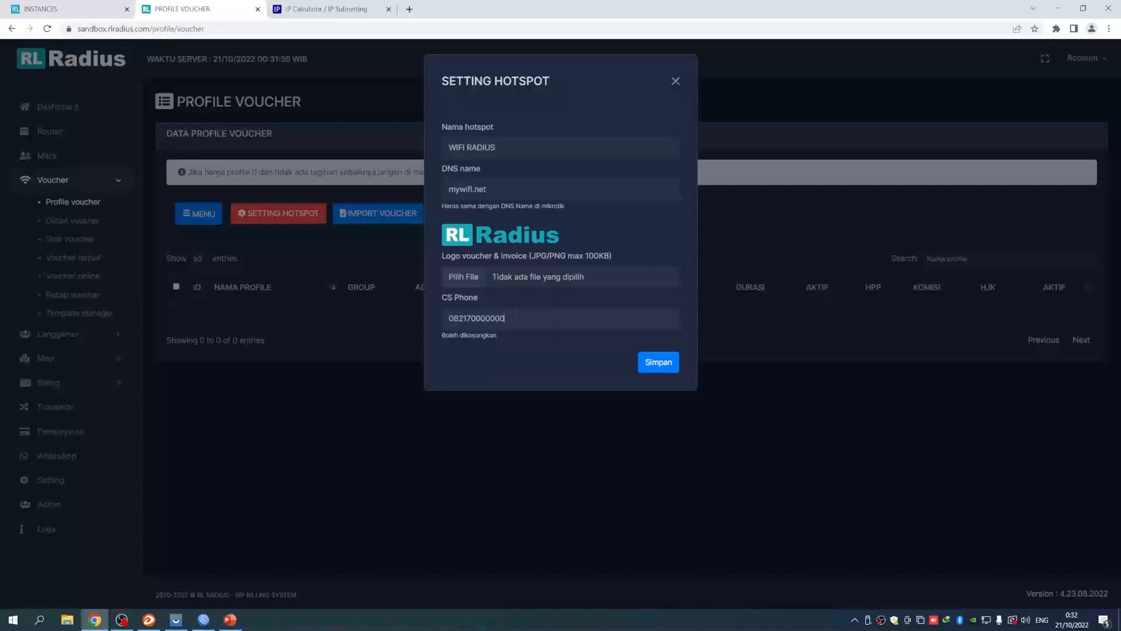
pyautogui.click(657, 368)
pyautogui.click(676, 82)
pyautogui.click(274, 215)
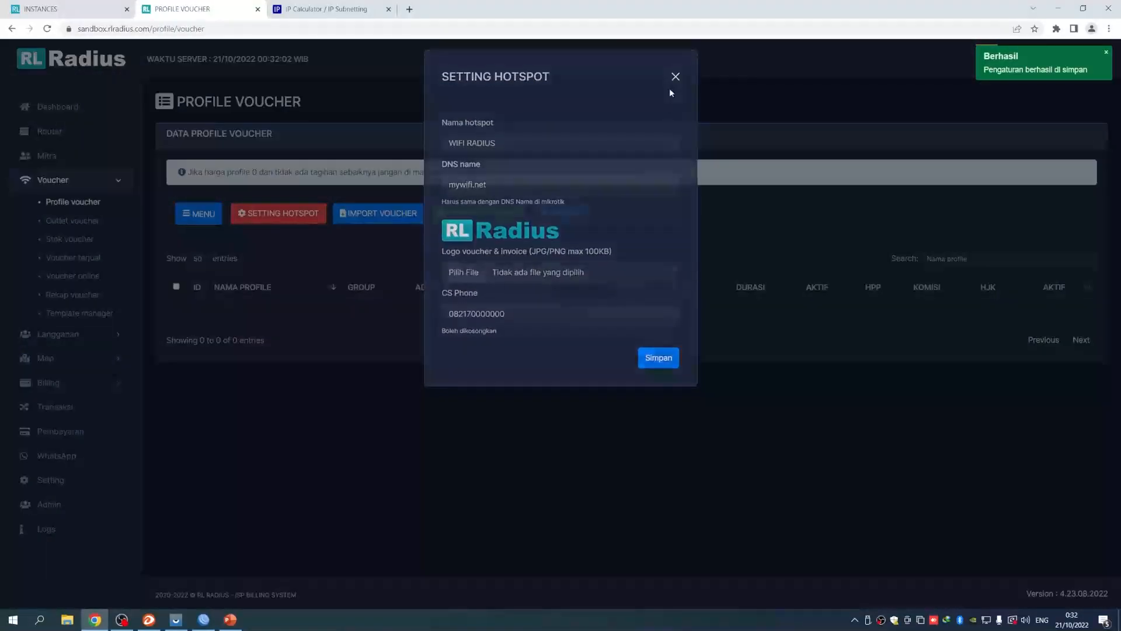
pyautogui.click(676, 80)
# - Return to WinBox and complete the hotspot setup with DNS name mywifi.net and the local user admin
pyautogui.click(203, 619)
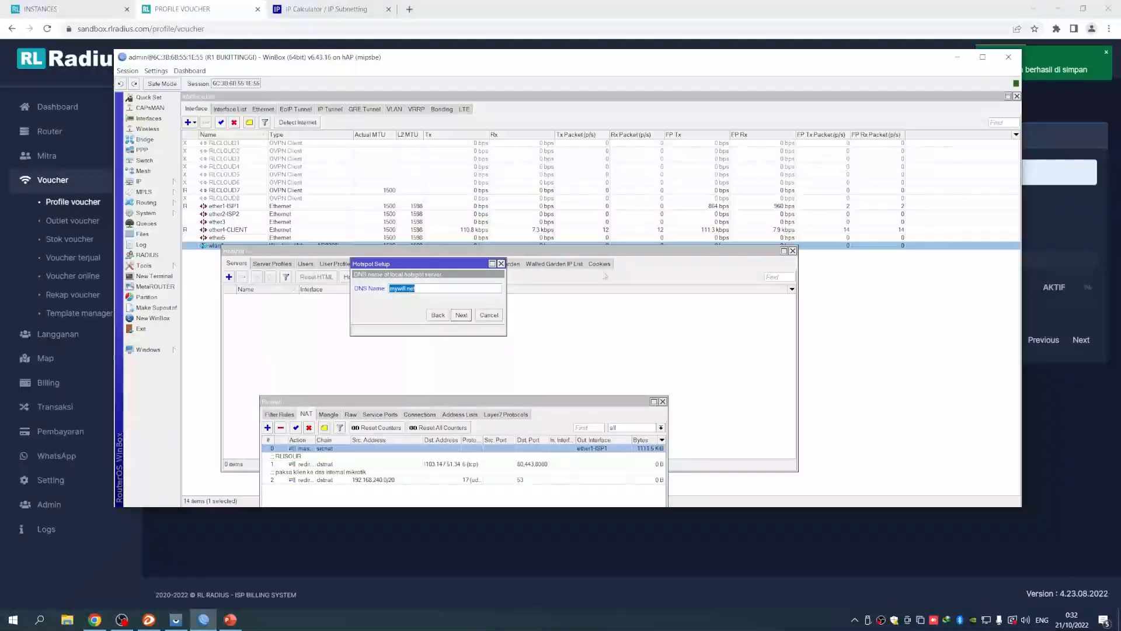
pyautogui.moveTo(426, 259); pyautogui.dragTo(466, 242)
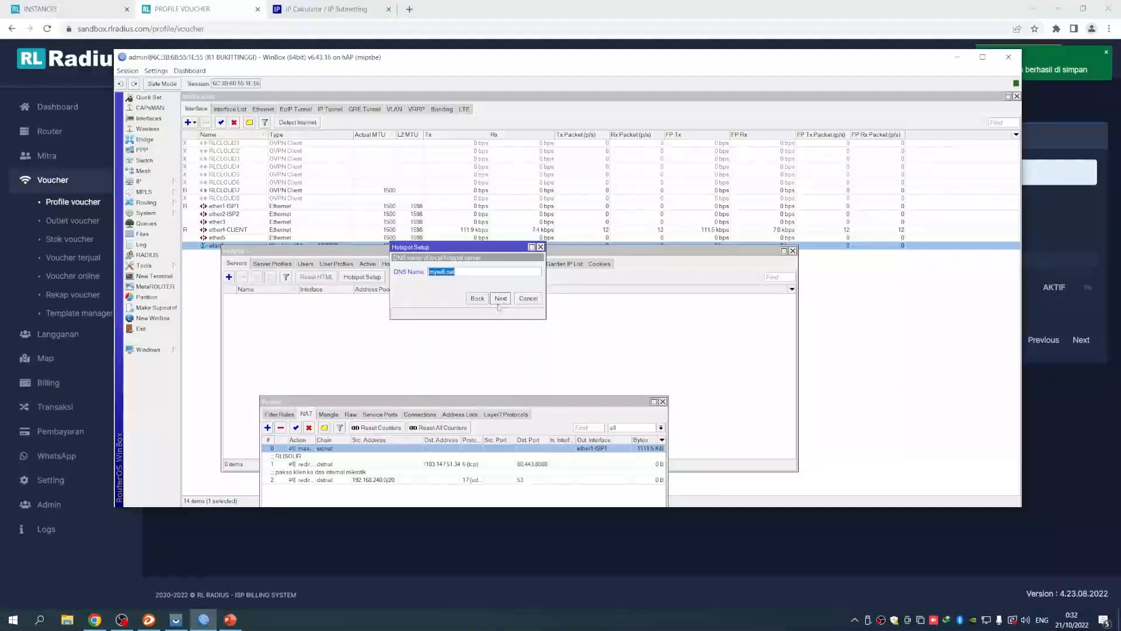
pyautogui.click(501, 298)
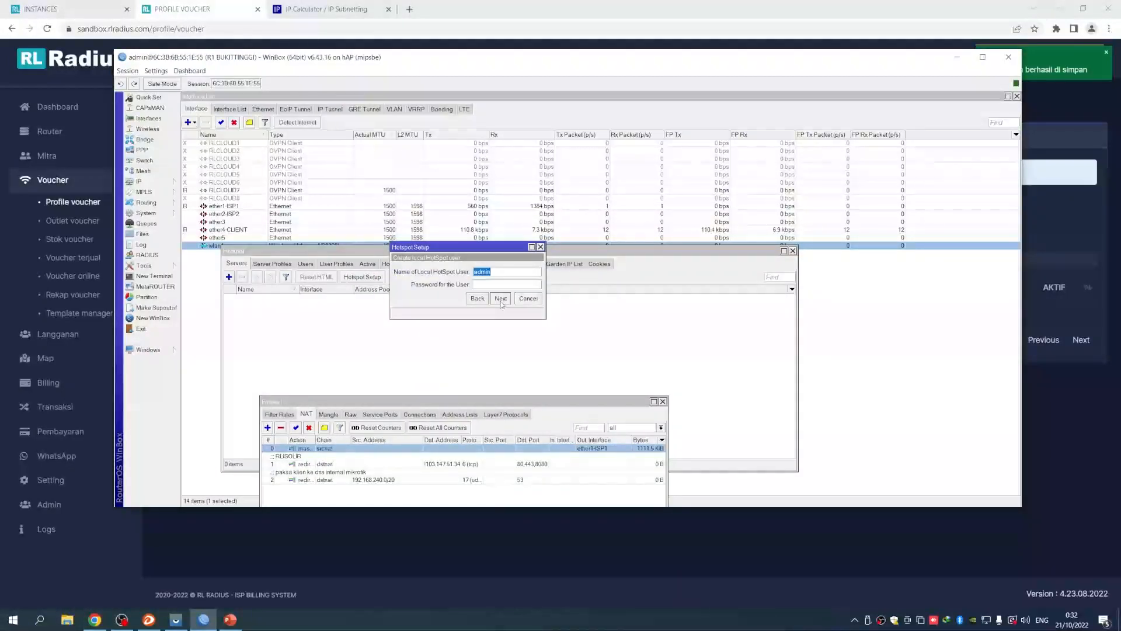
pyautogui.click(499, 299)
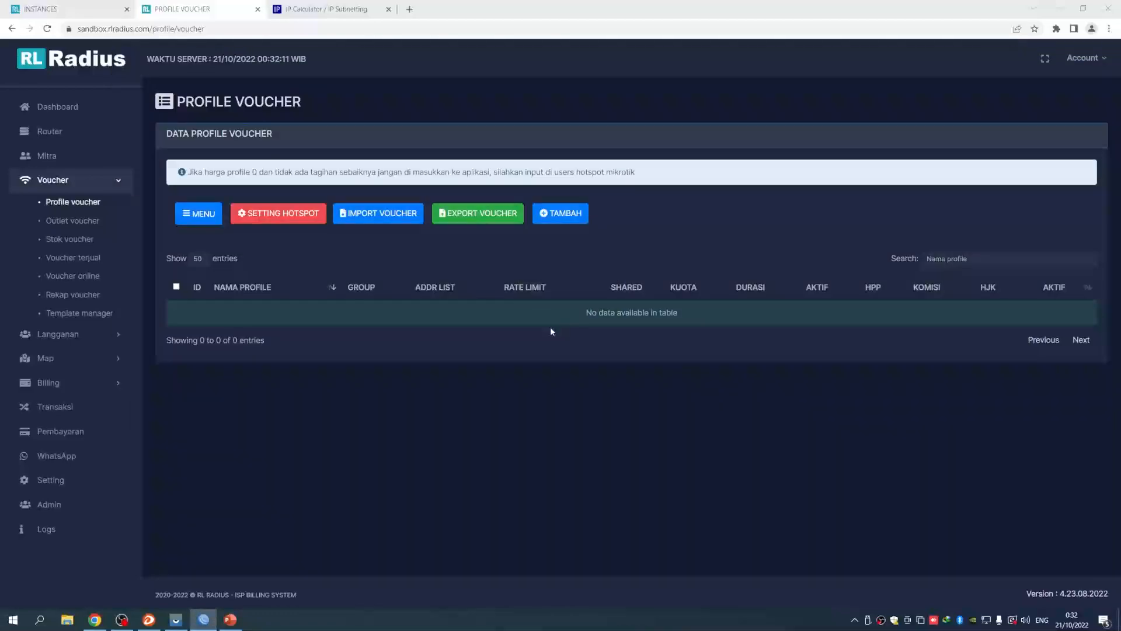
# - Switch back to WinBox, close the Firewall window and bring the Hotspot servers list into clear view
pyautogui.click(200, 620)
pyautogui.click(203, 620)
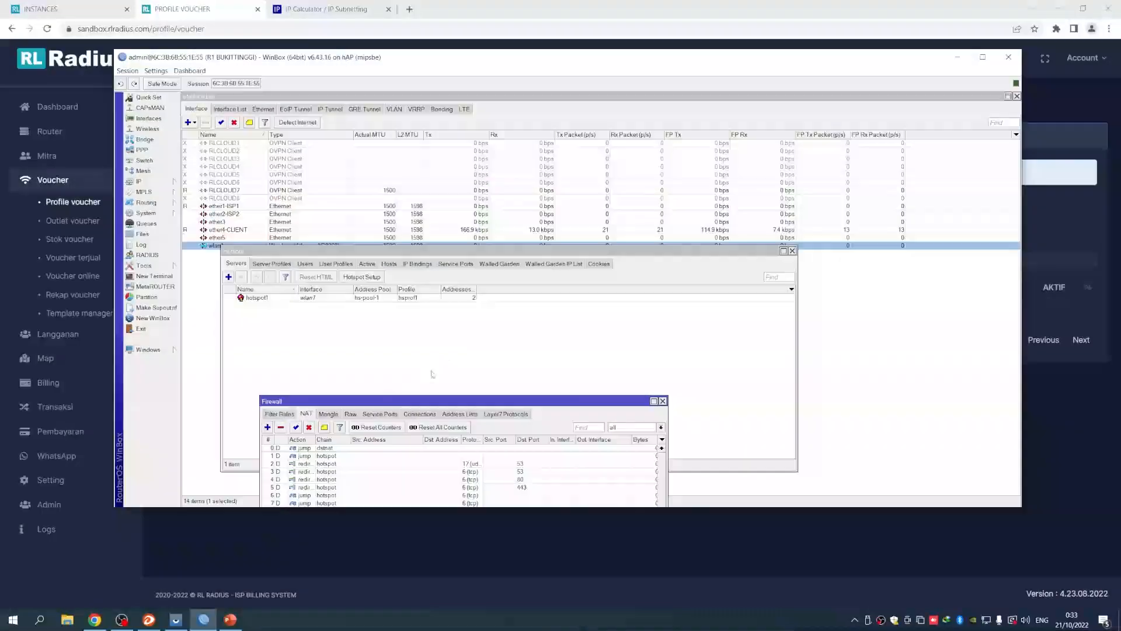
pyautogui.moveTo(444, 399); pyautogui.dragTo(396, 307)
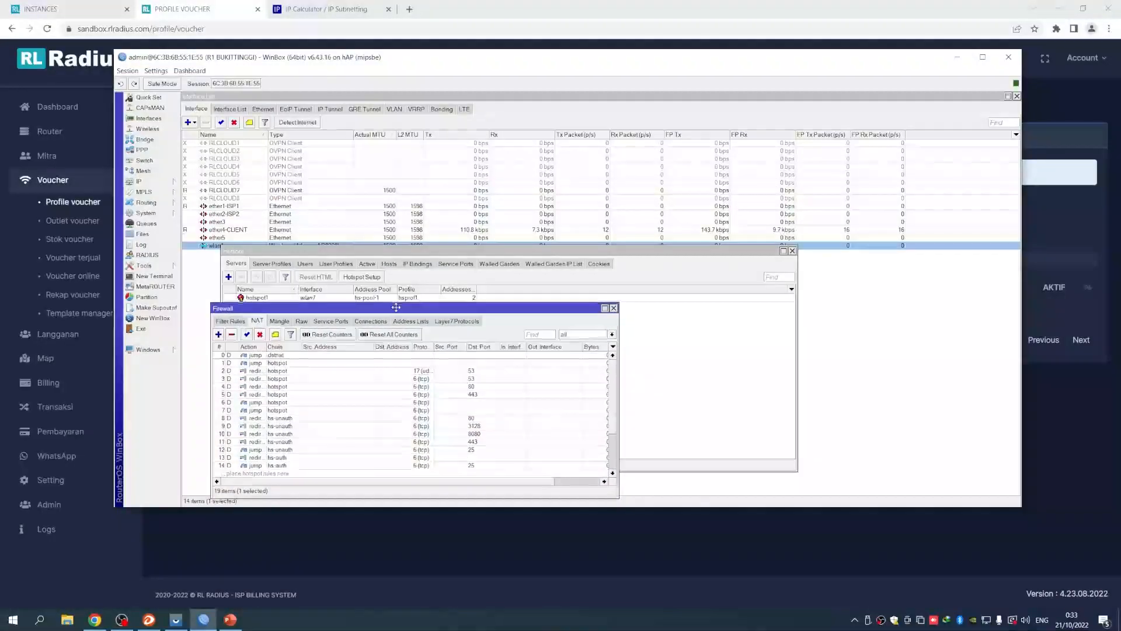
pyautogui.click(613, 308)
pyautogui.moveTo(470, 251); pyautogui.dragTo(492, 166)
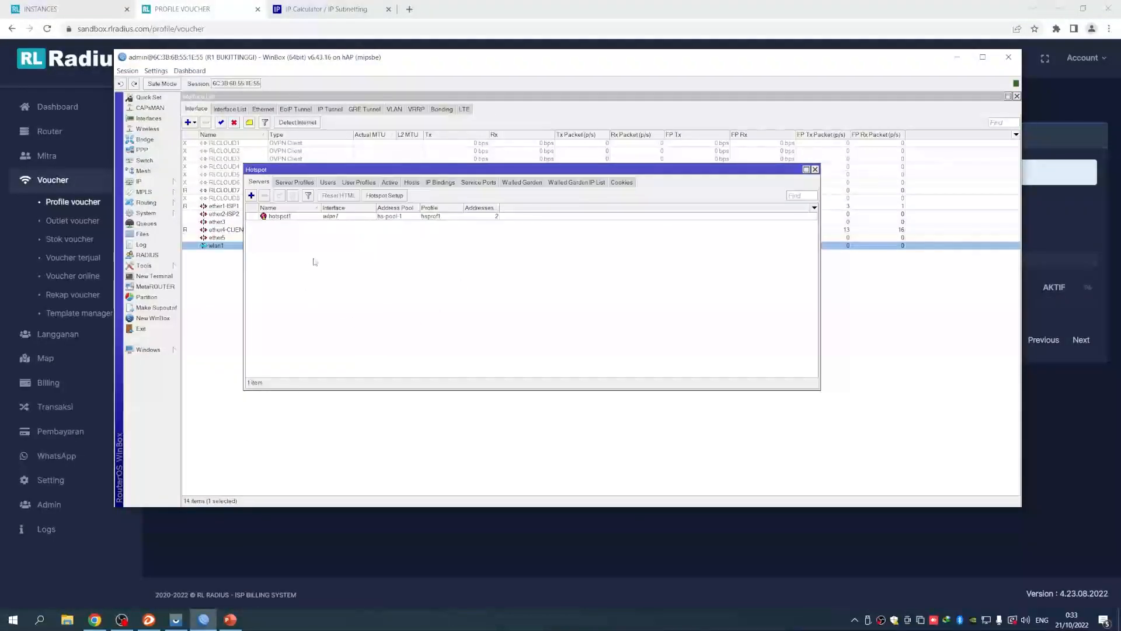
# - Compare the DNS name in the hsprof1 server profile with the one in RLRadius's hotspot settings
pyautogui.click(287, 184)
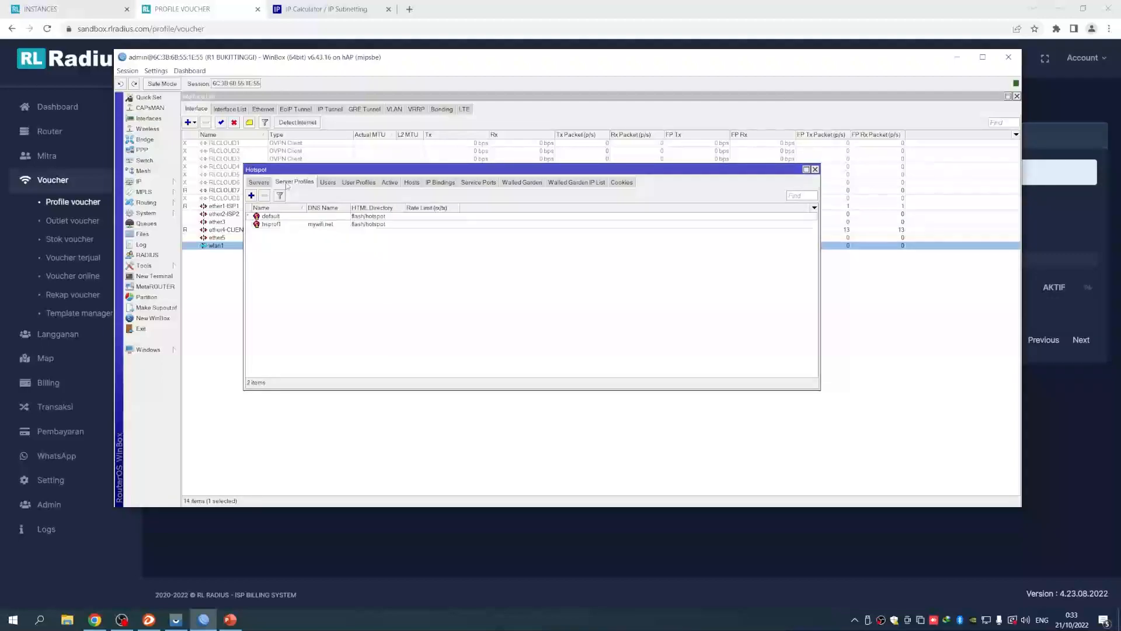
pyautogui.doubleClick(323, 225)
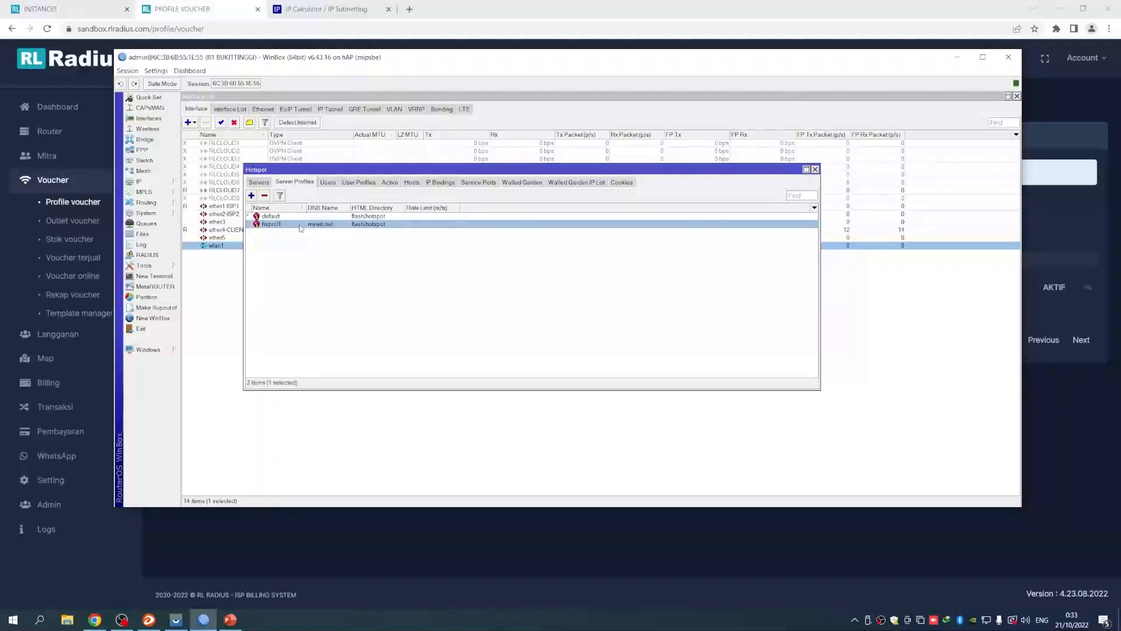
pyautogui.doubleClick(468, 220)
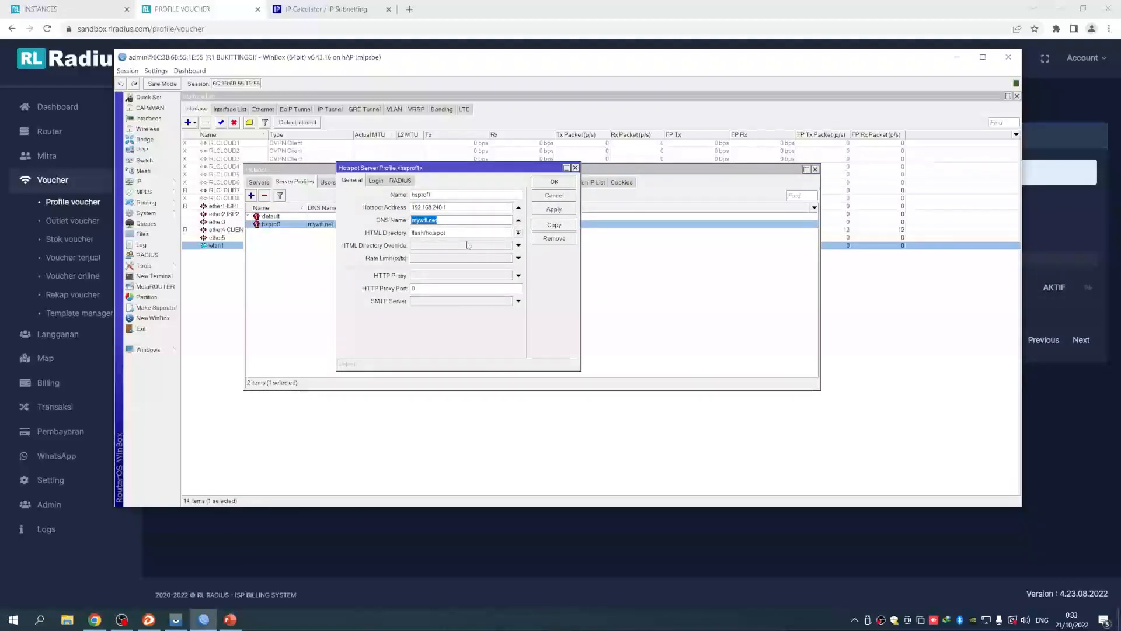
pyautogui.click(81, 206)
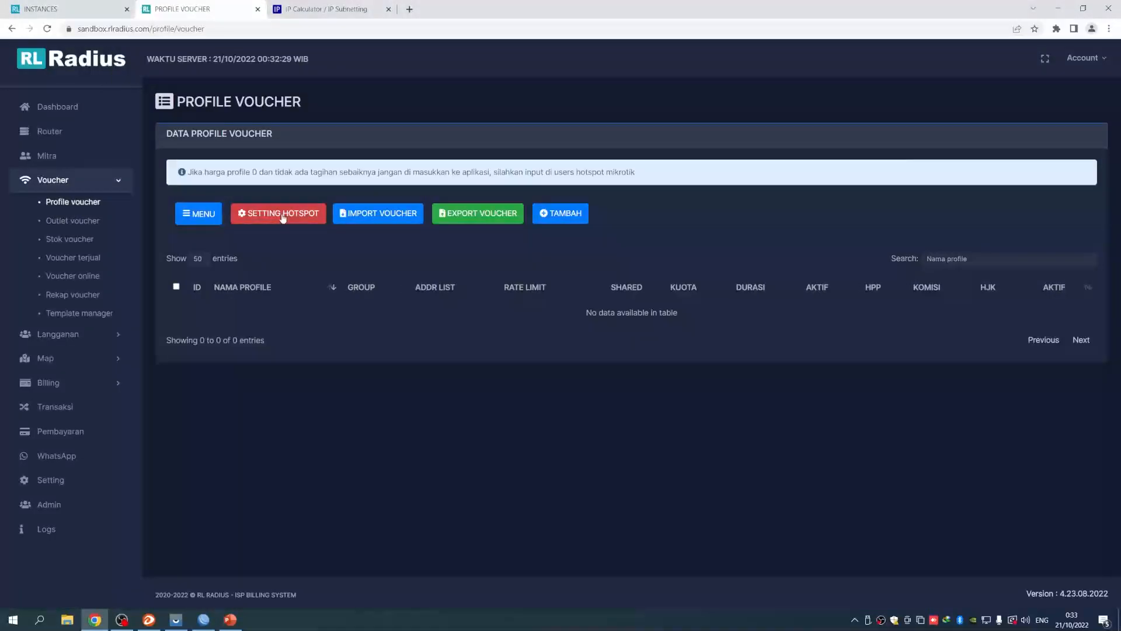
pyautogui.click(297, 216)
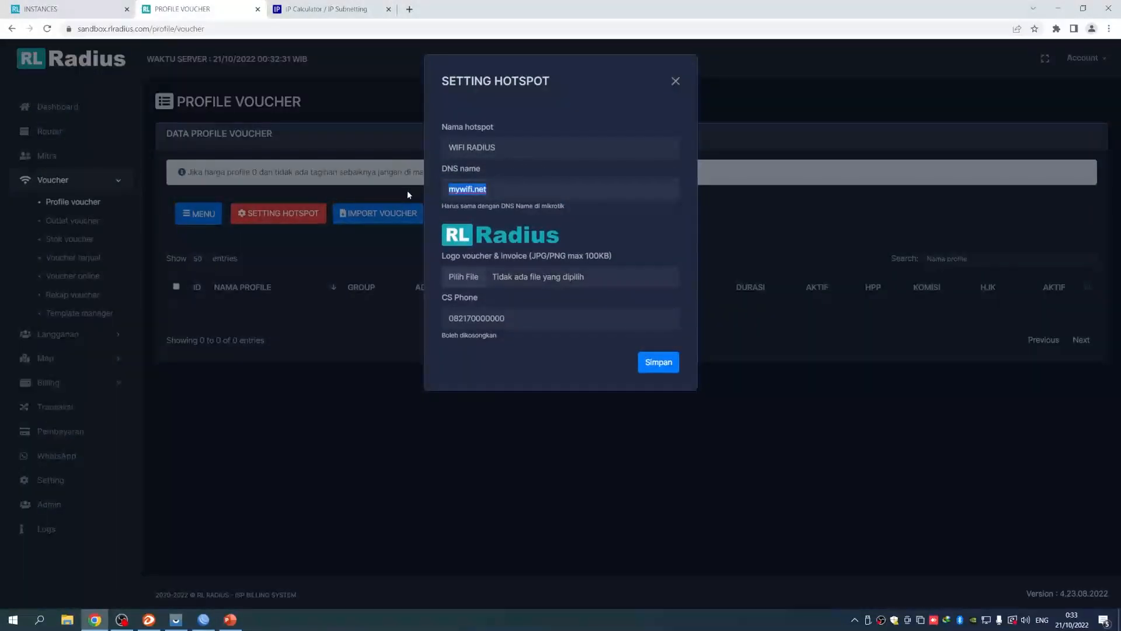
# - Save RLRadius's hotspot settings, switch to WinBox and enable Use RADIUS in the hsprof1 server profile
pyautogui.click(658, 362)
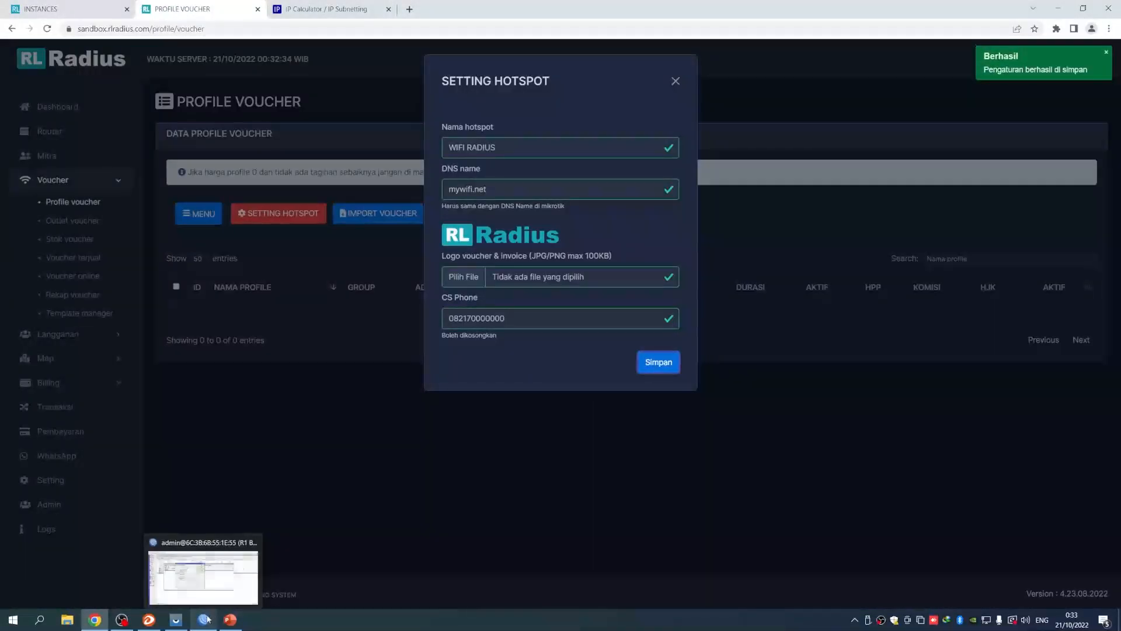
pyautogui.click(203, 619)
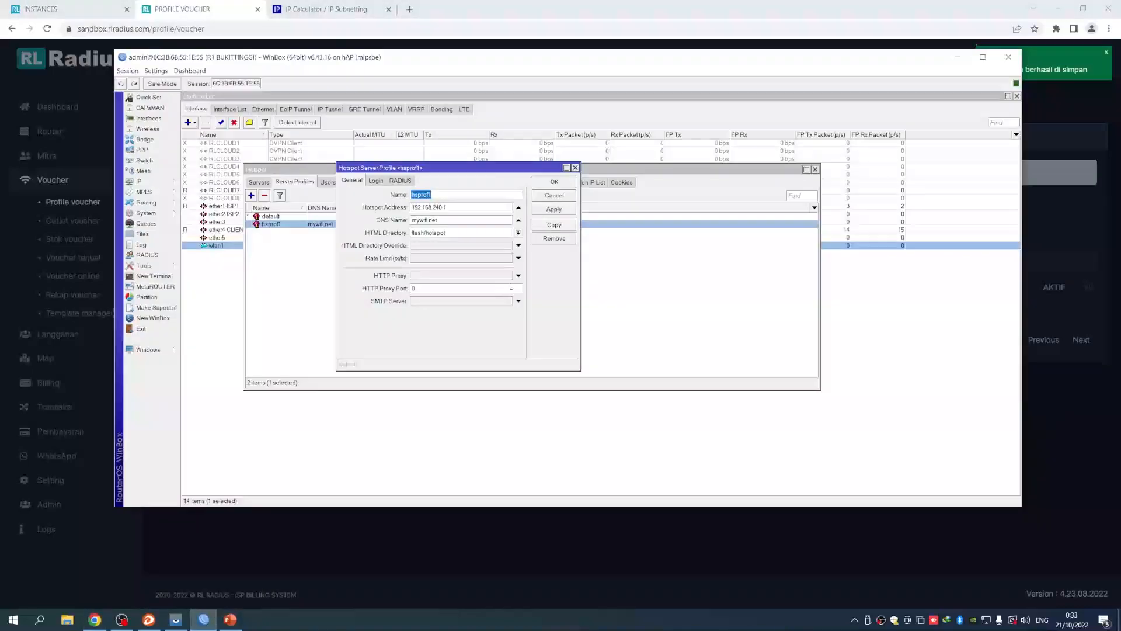
pyautogui.click(405, 181)
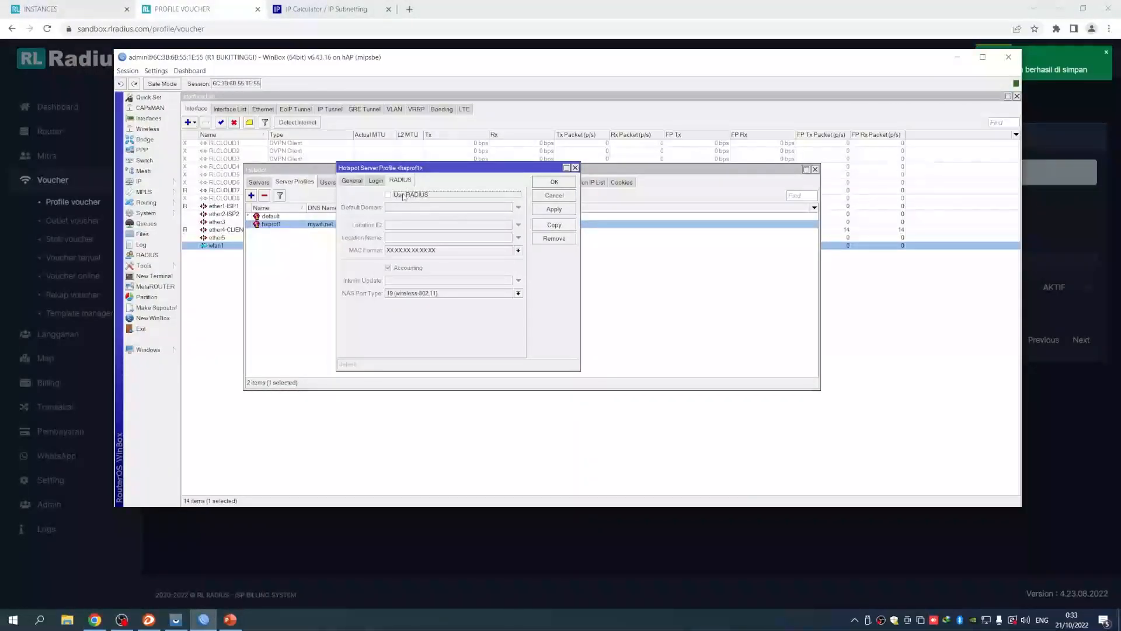
pyautogui.click(403, 196)
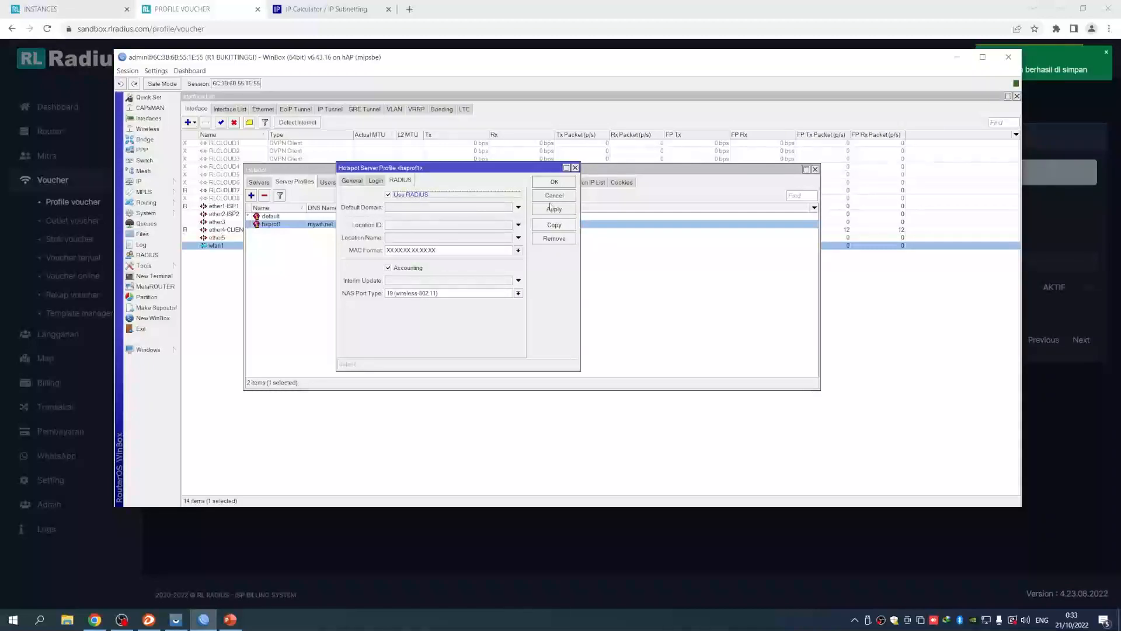
pyautogui.click(553, 184)
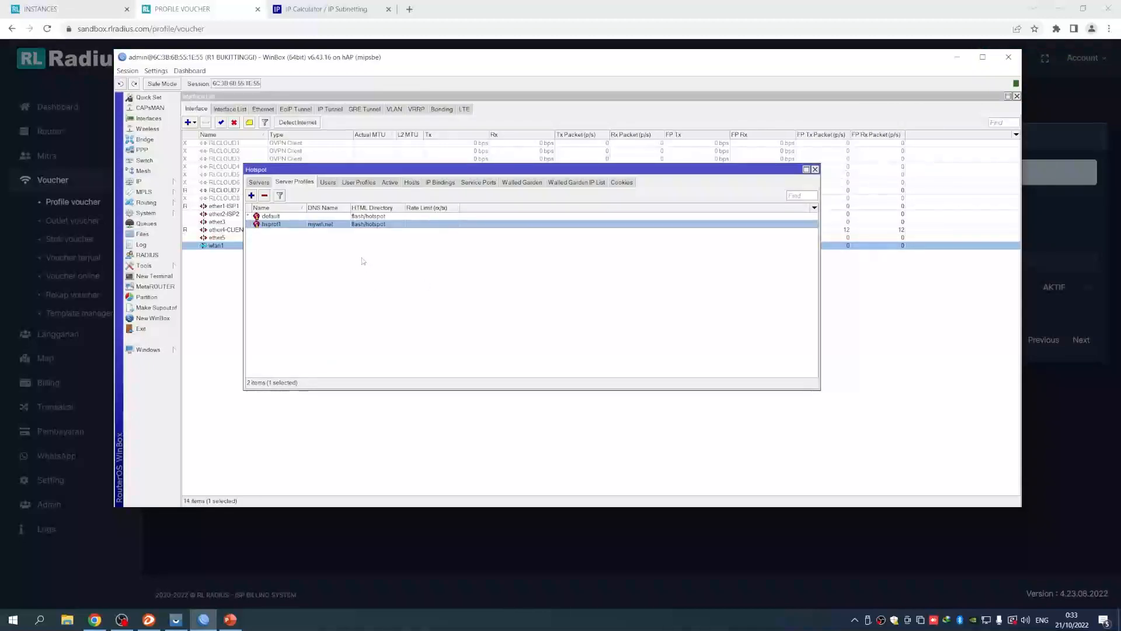
# - Remove the local user admin from the hotspot users
pyautogui.click(328, 183)
pyautogui.click(270, 233)
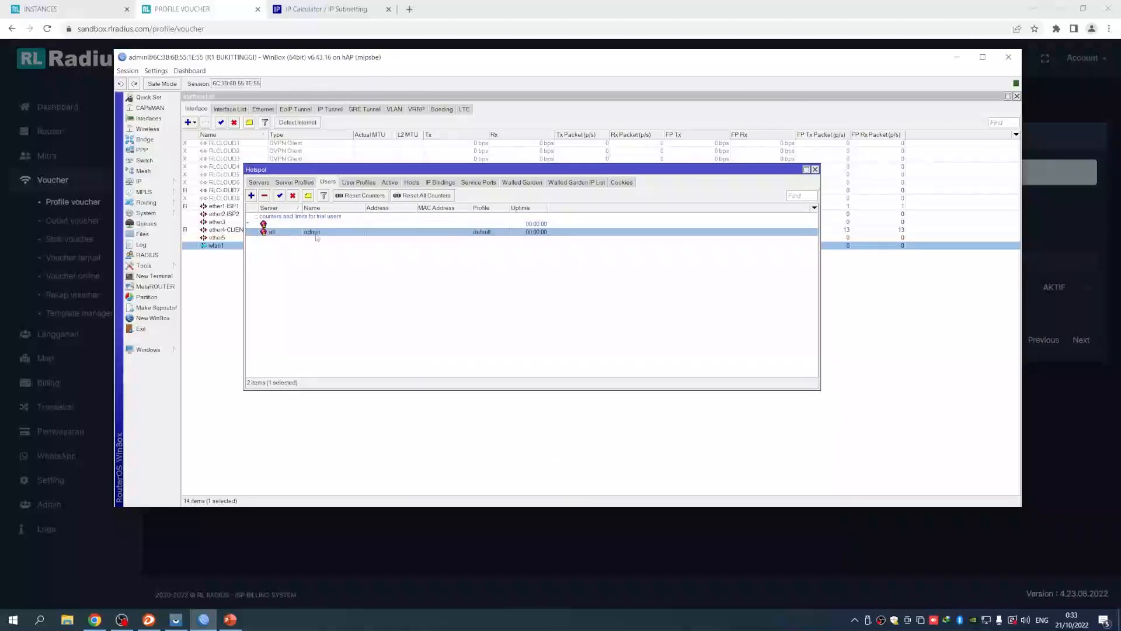
pyautogui.click(265, 195)
# - Review the RLRADIUS hotspot user profile and the active sessions, and close the Hotspot window
pyautogui.click(358, 183)
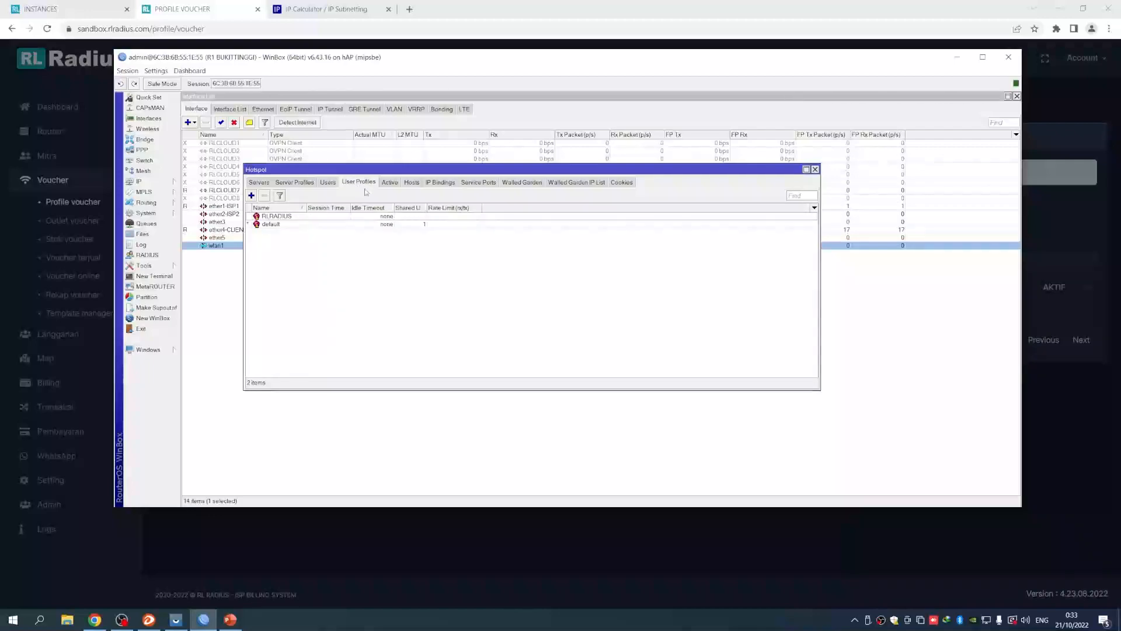
pyautogui.click(295, 218)
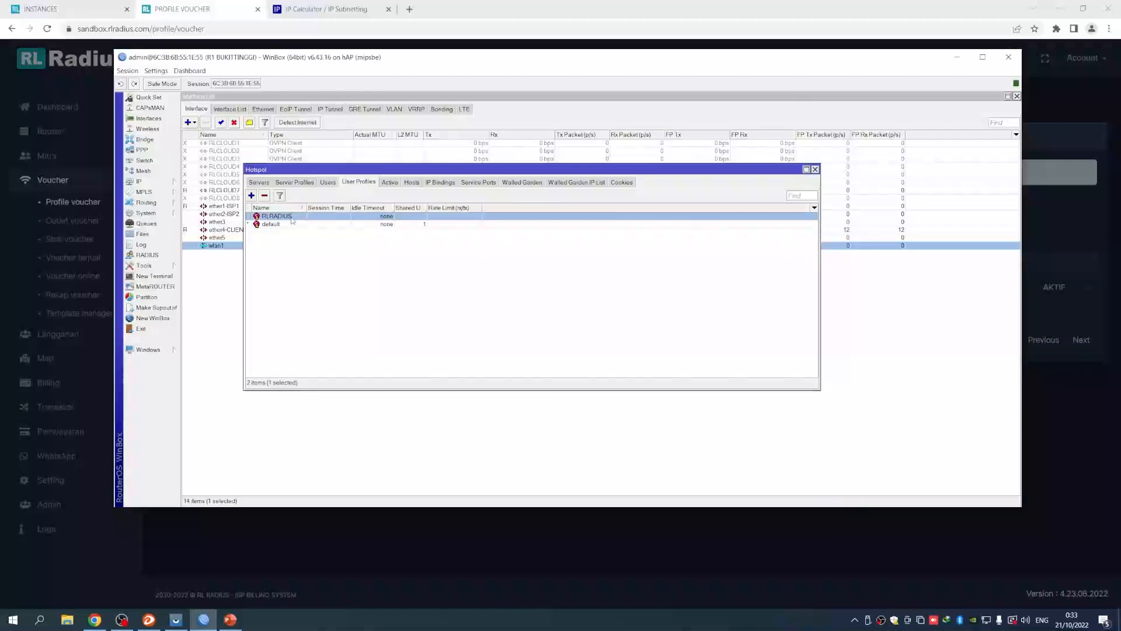
pyautogui.doubleClick(294, 217)
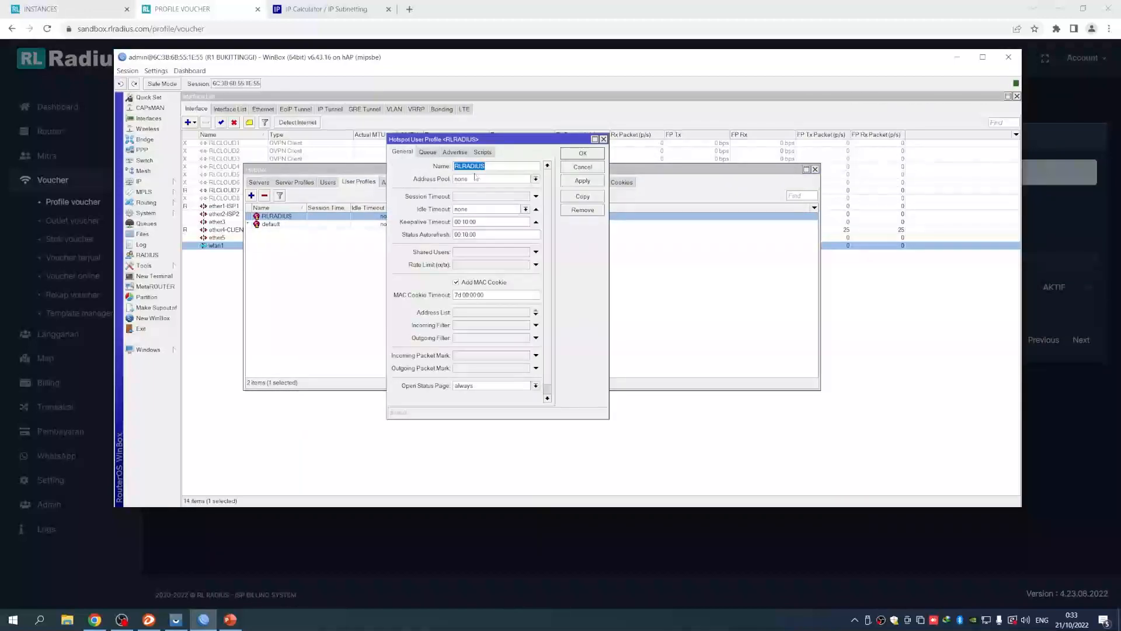
pyautogui.click(429, 153)
pyautogui.click(583, 153)
pyautogui.click(381, 294)
pyautogui.click(390, 182)
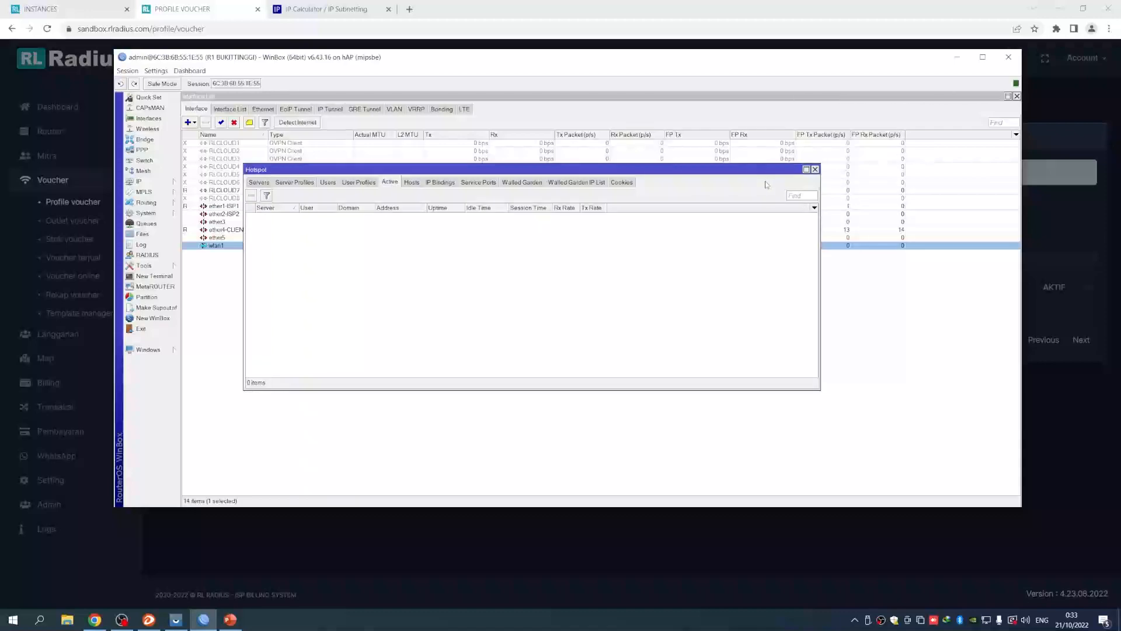
pyautogui.click(815, 170)
# - Minimize the browser and PowerPoint and reposition the WinBox window so the desktop icons are accessible
pyautogui.moveTo(897, 60); pyautogui.dragTo(897, 88)
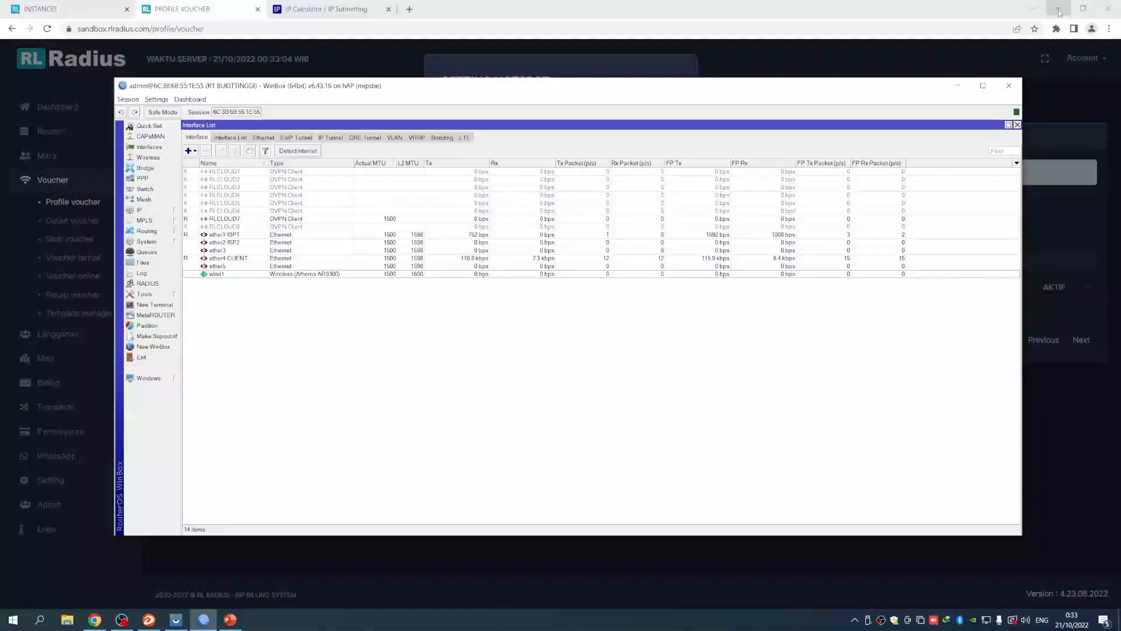
pyautogui.click(1061, 11)
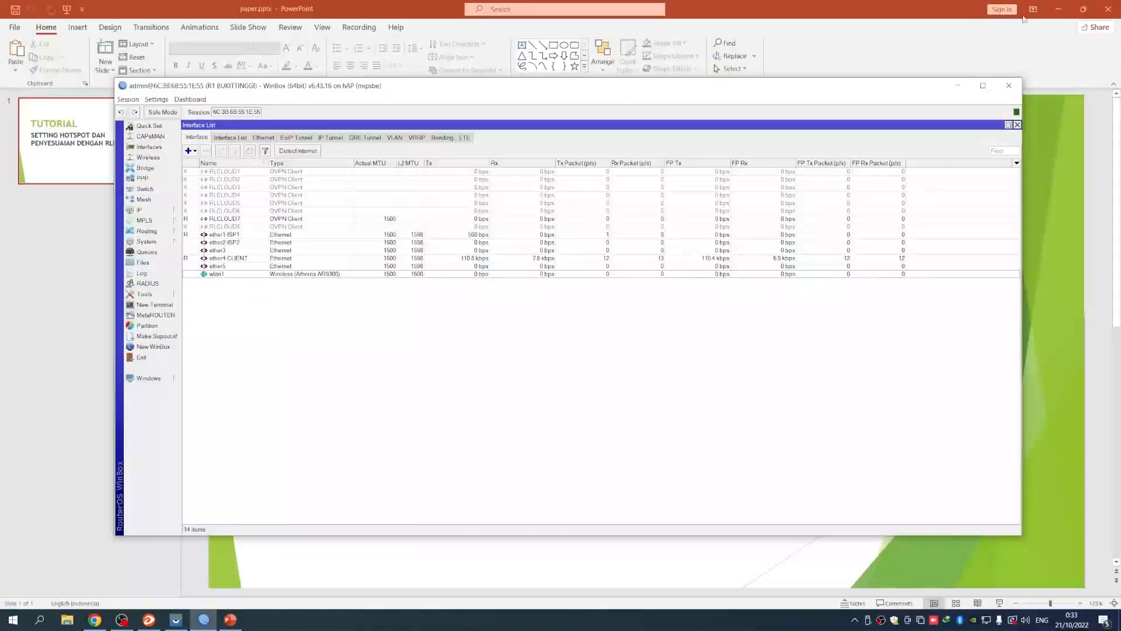
pyautogui.click(1066, 16)
pyautogui.moveTo(871, 85); pyautogui.dragTo(935, 51)
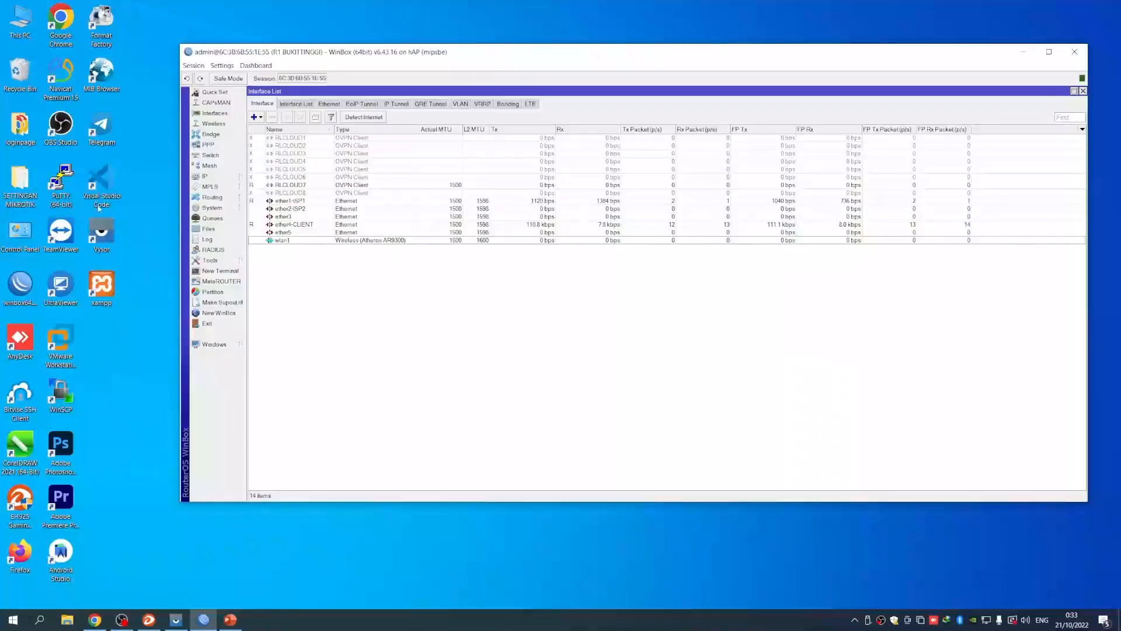
# - Preview login.html from the desktop's loginpage folder in the browser, and return to the desktop
pyautogui.doubleClick(20, 132)
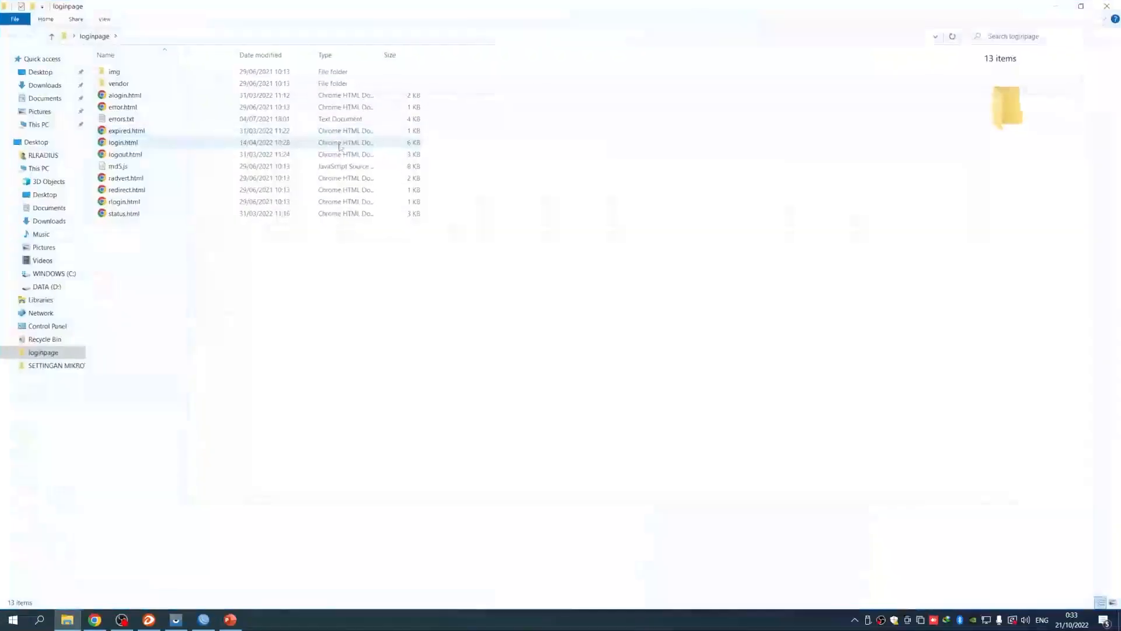
pyautogui.doubleClick(126, 143)
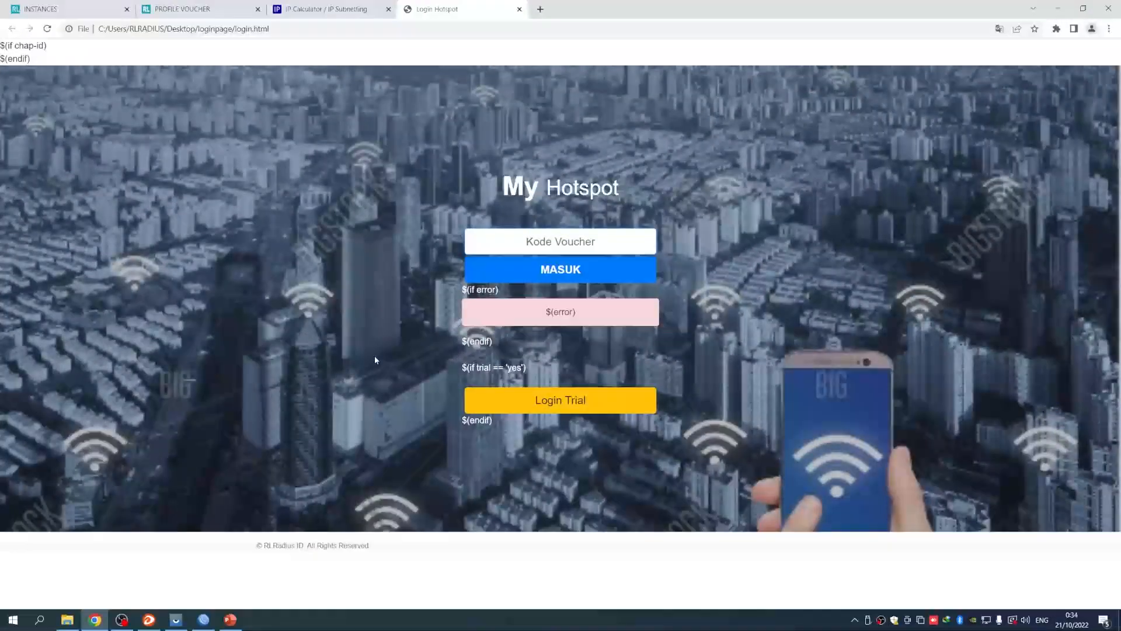
pyautogui.click(519, 9)
pyautogui.click(1057, 8)
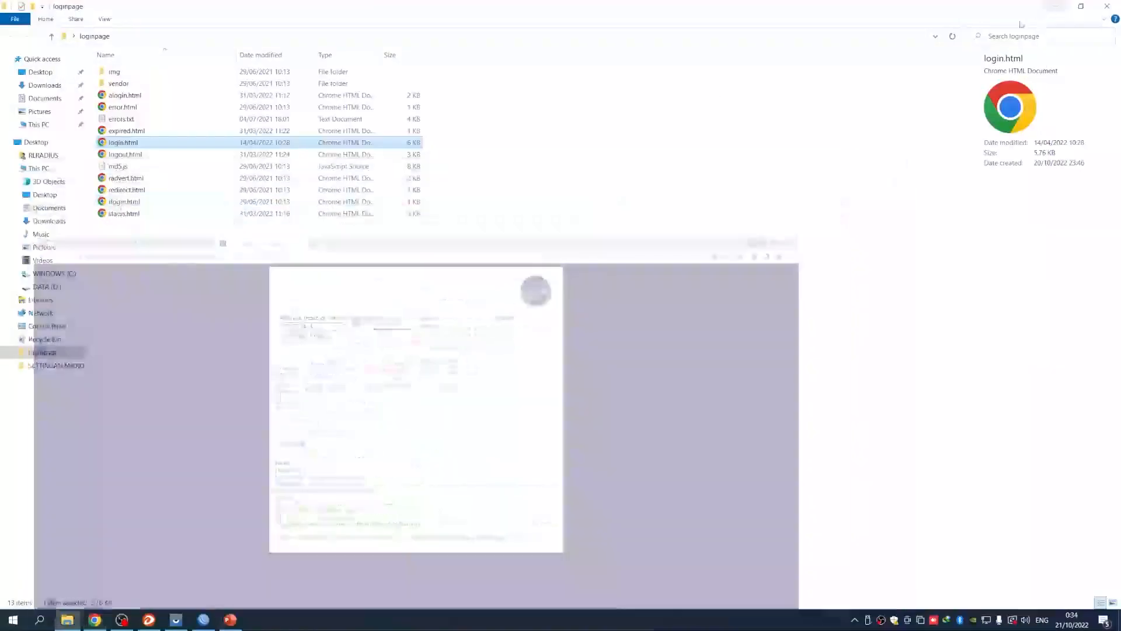
pyautogui.click(1107, 6)
pyautogui.rightClick(149, 198)
pyautogui.press('e')
pyautogui.rightClick(144, 182)
pyautogui.press('e')
pyautogui.rightClick(145, 184)
pyautogui.press('e')
pyautogui.rightClick(139, 178)
pyautogui.press('e')
pyautogui.rightClick(144, 178)
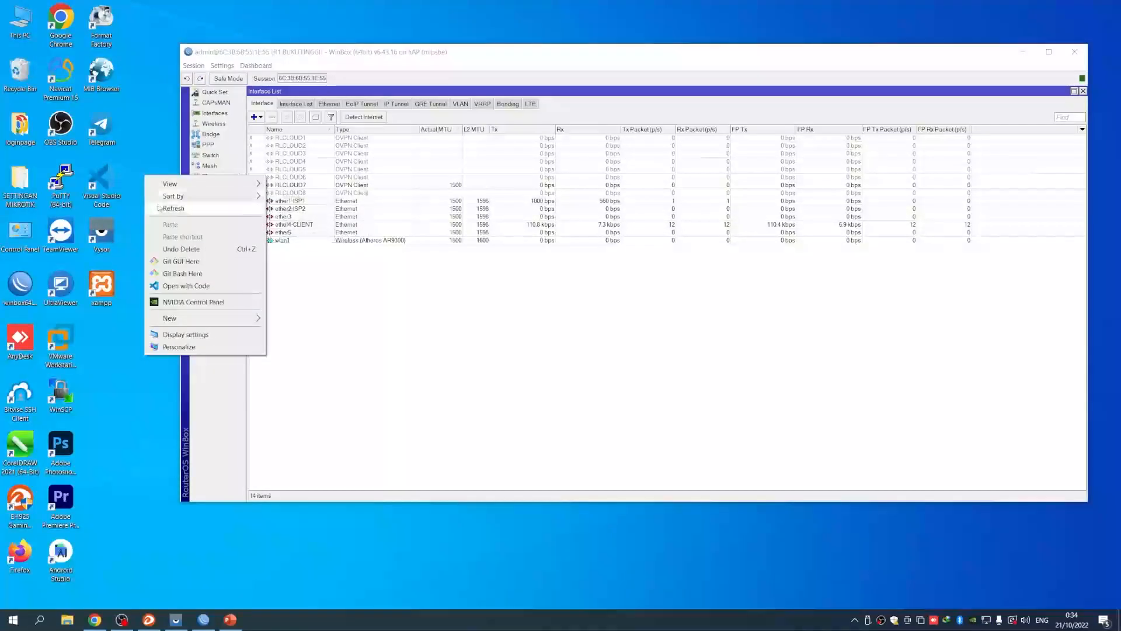
pyautogui.click(157, 208)
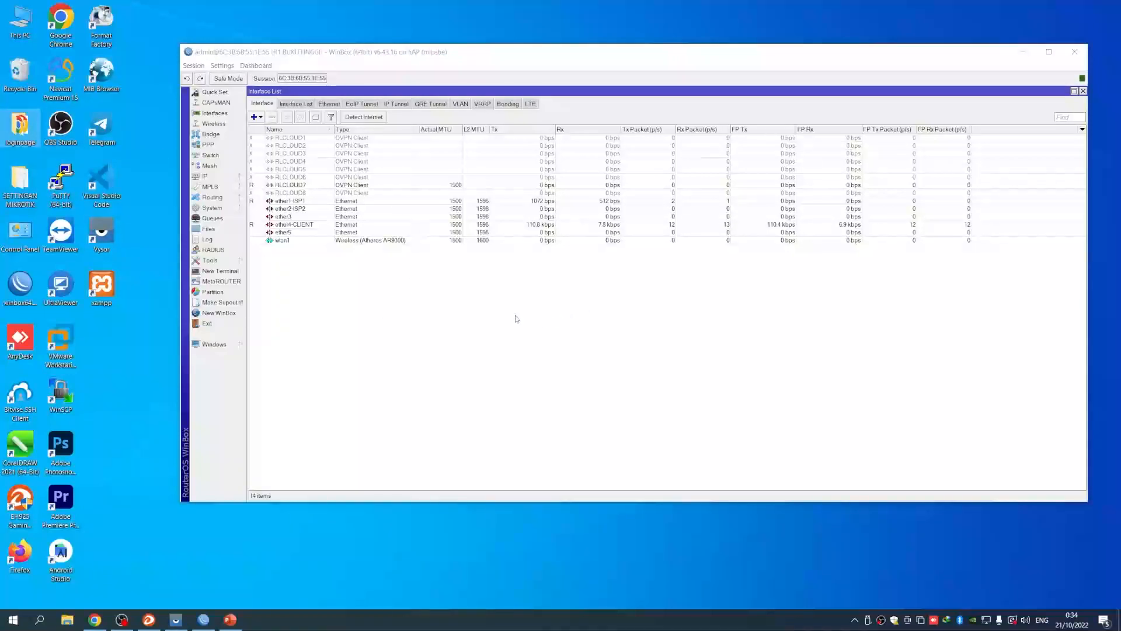
# - Delete the flash/hotspot directory with its default pages from the router's file list in WinBox
pyautogui.click(208, 229)
pyautogui.scroll(-1, 743, 388)
pyautogui.moveTo(813, 459); pyautogui.dragTo(920, 481)
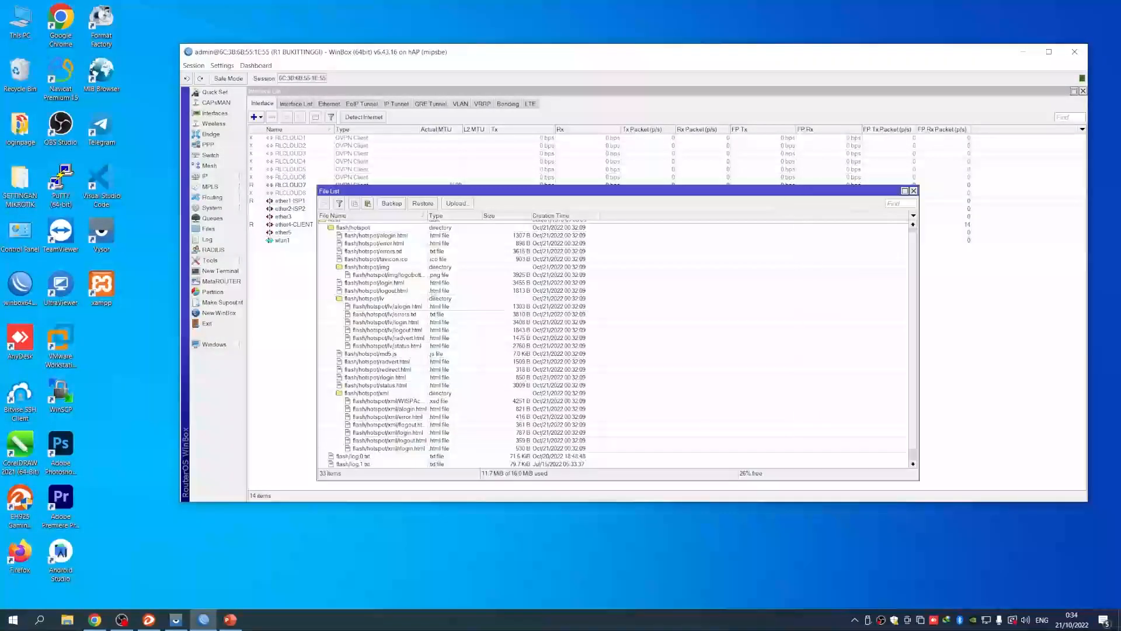
pyautogui.click(350, 232)
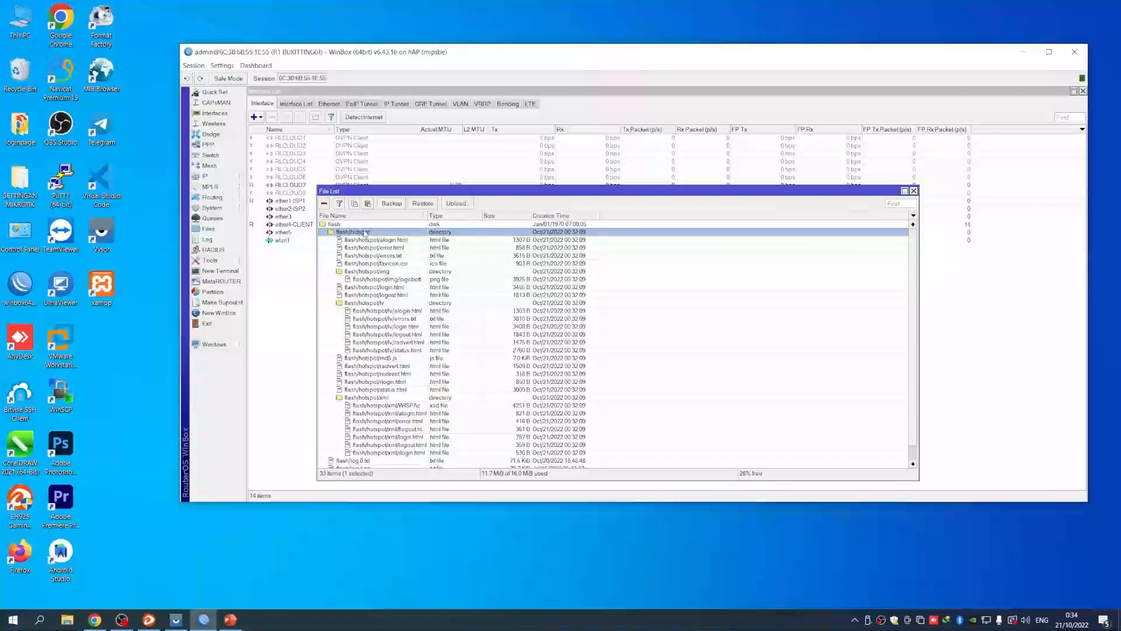
pyautogui.click(324, 205)
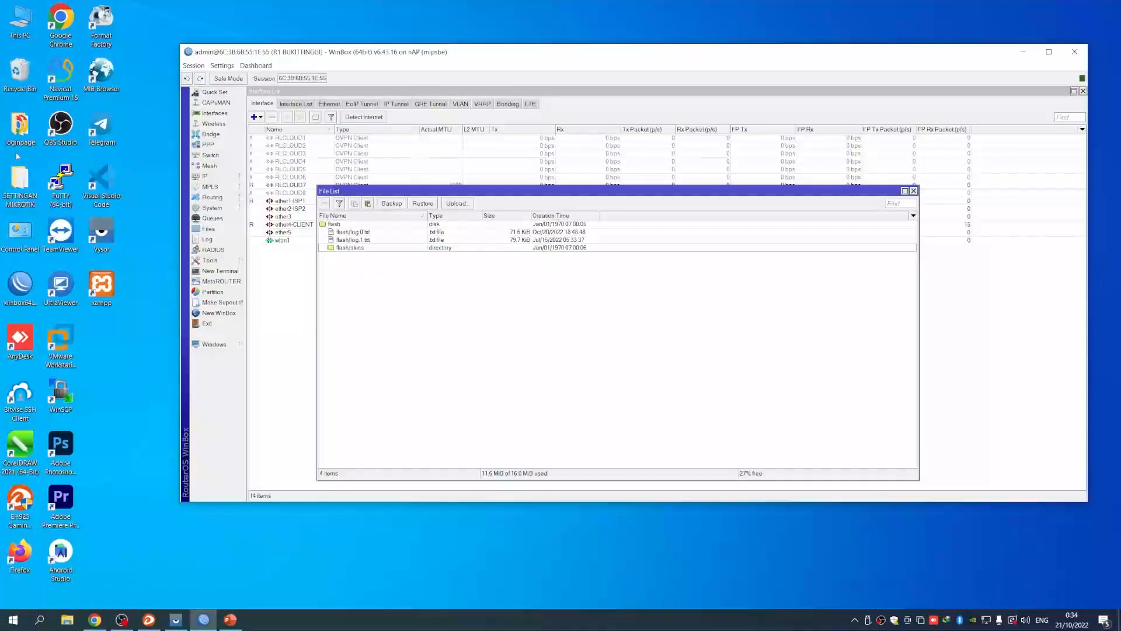
# - Upload the loginpage folder from the desktop into the router's flash directory and close the file list
pyautogui.click(16, 126)
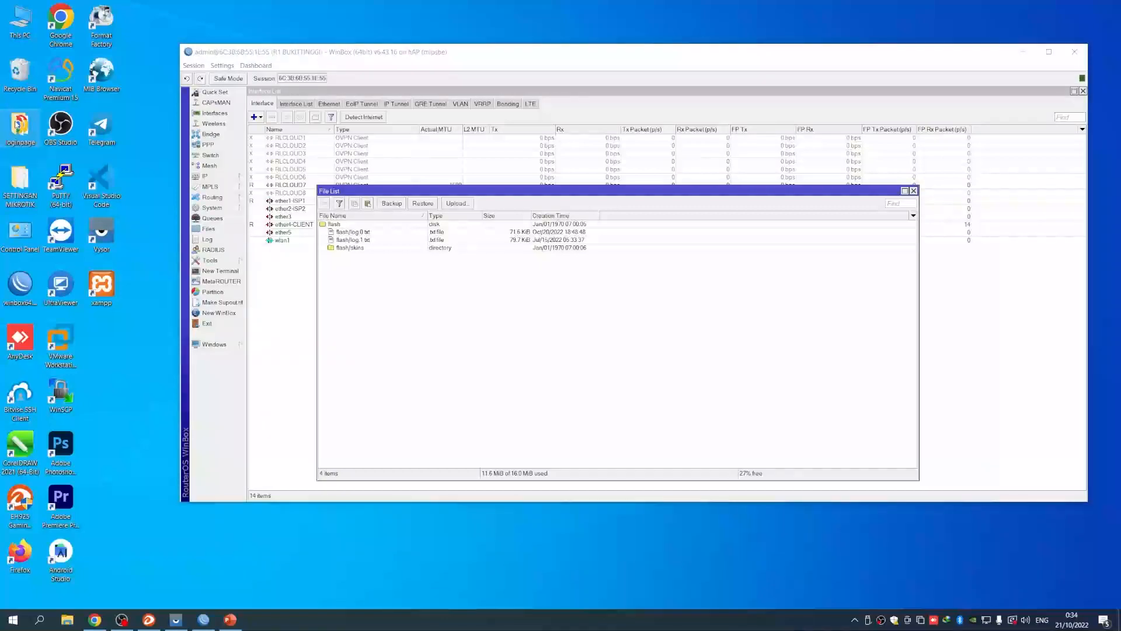
pyautogui.moveTo(18, 125); pyautogui.dragTo(369, 226)
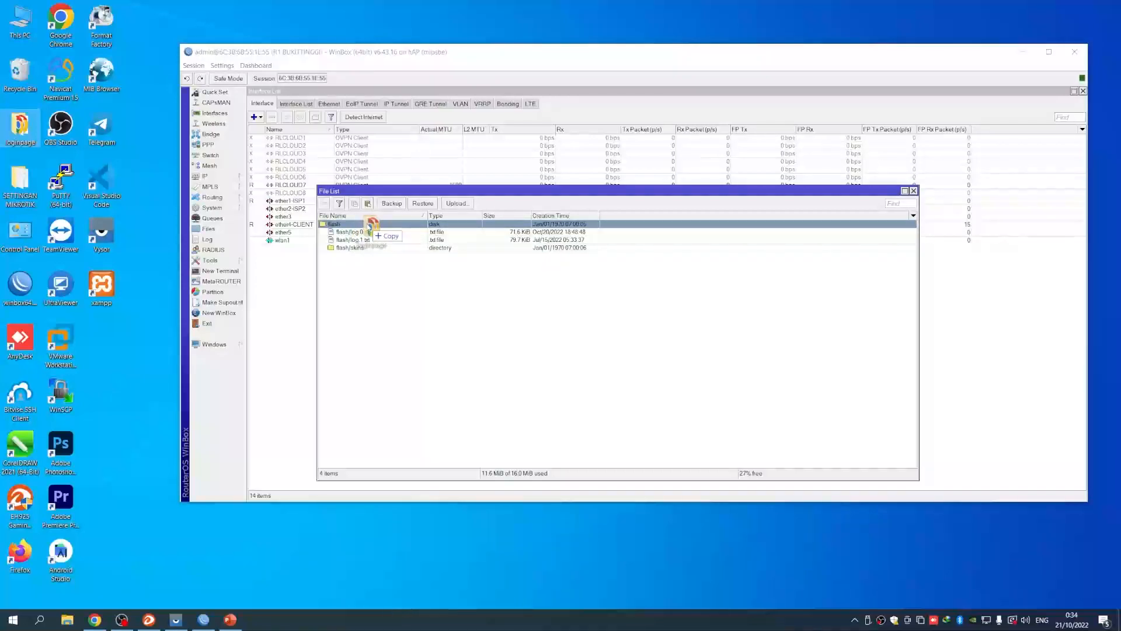
pyautogui.moveTo(369, 226); pyautogui.dragTo(369, 227)
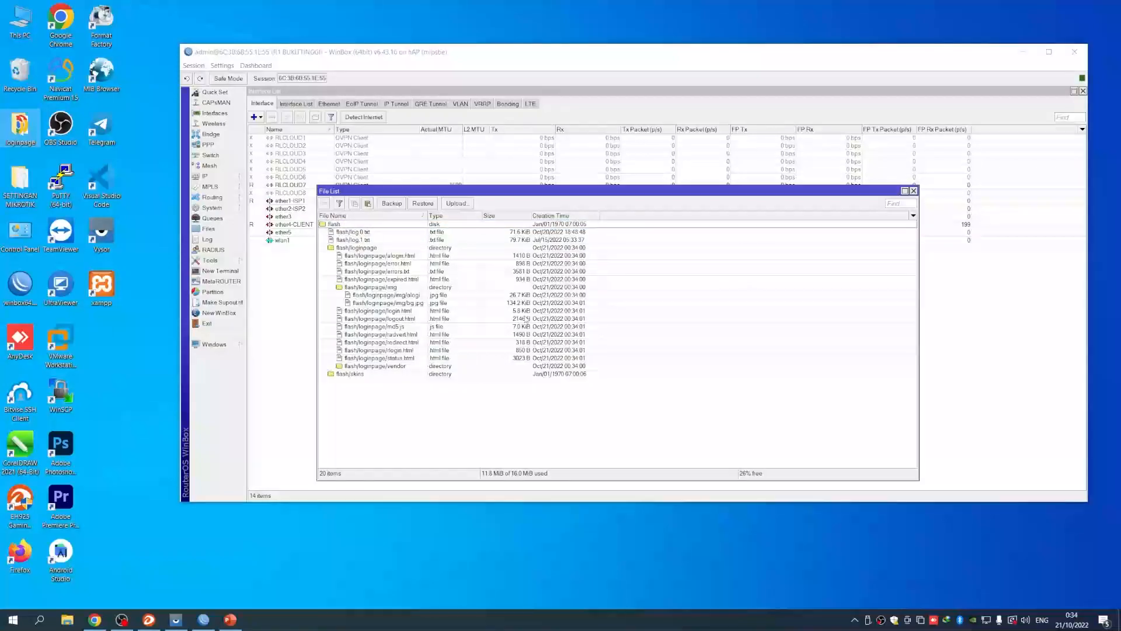
pyautogui.click(914, 192)
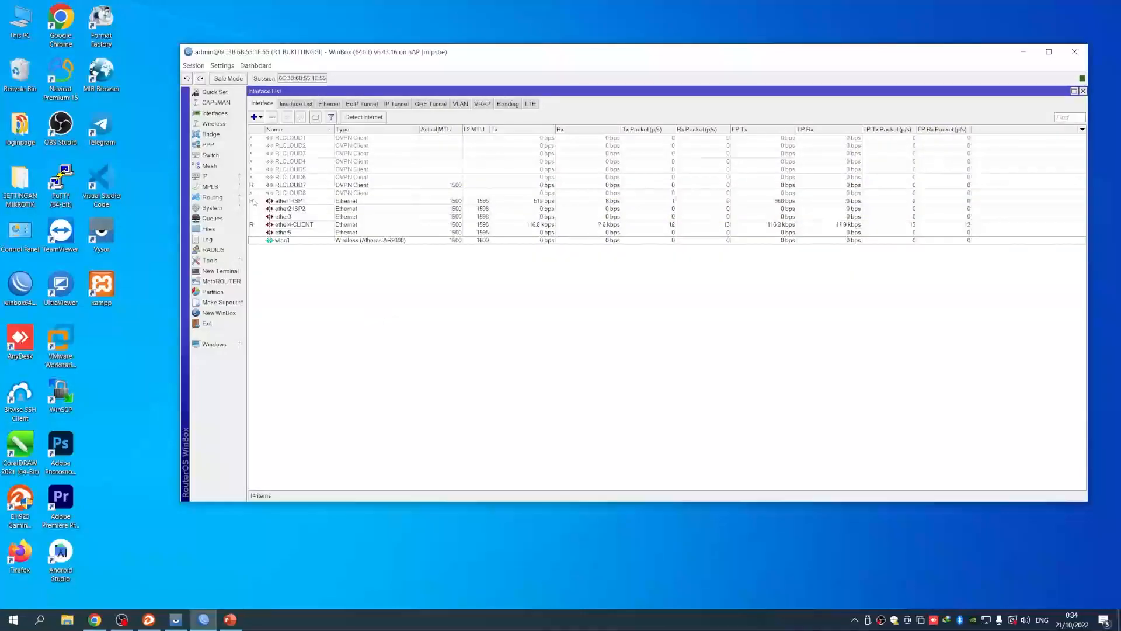
# - Open the hsprof1 hotspot server profile and enable HTTP PAP as a login method
pyautogui.click(234, 178)
pyautogui.click(280, 275)
pyautogui.click(330, 176)
pyautogui.click(360, 175)
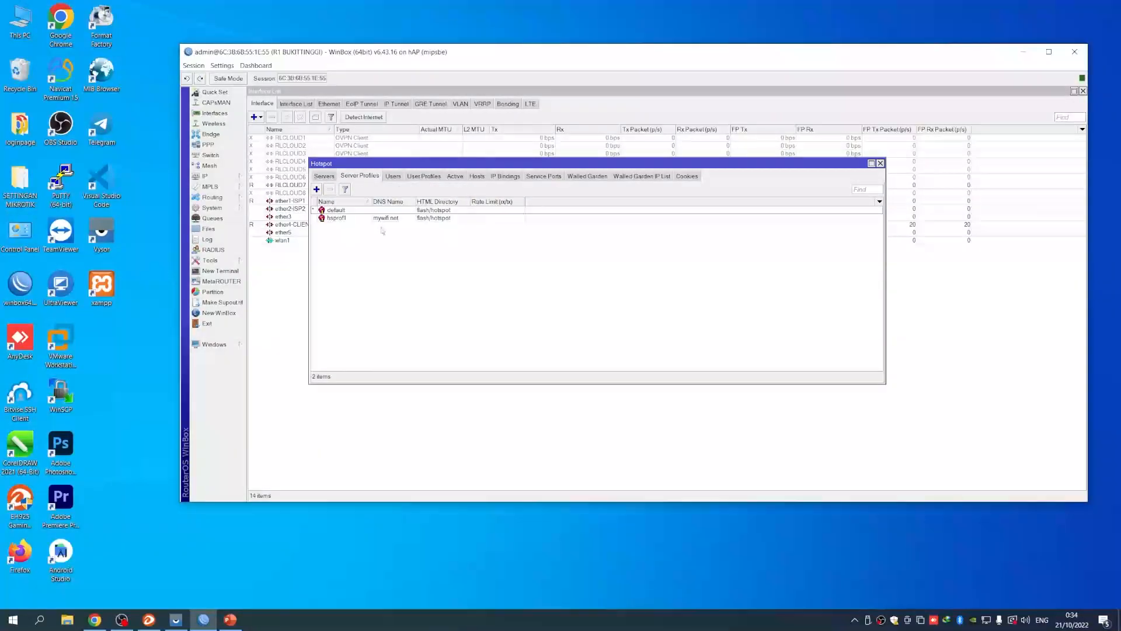
pyautogui.doubleClick(377, 218)
pyautogui.click(424, 174)
pyautogui.click(418, 174)
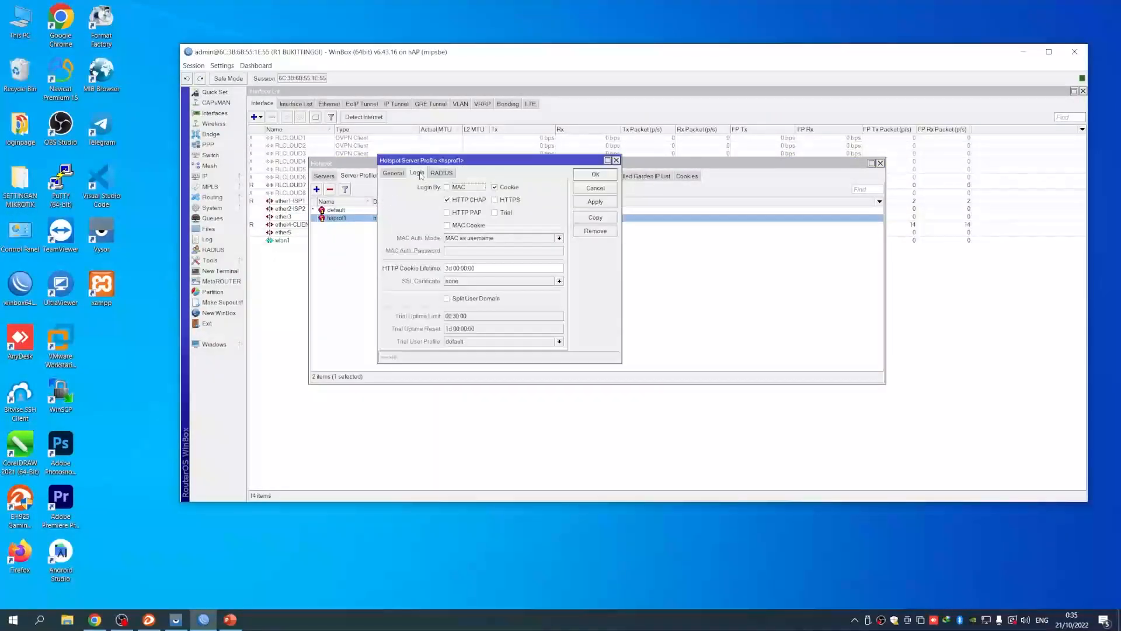
pyautogui.click(448, 214)
# - Set the hsprof1 profile's HTML directory to flash/loginpage and save the profile
pyautogui.click(393, 173)
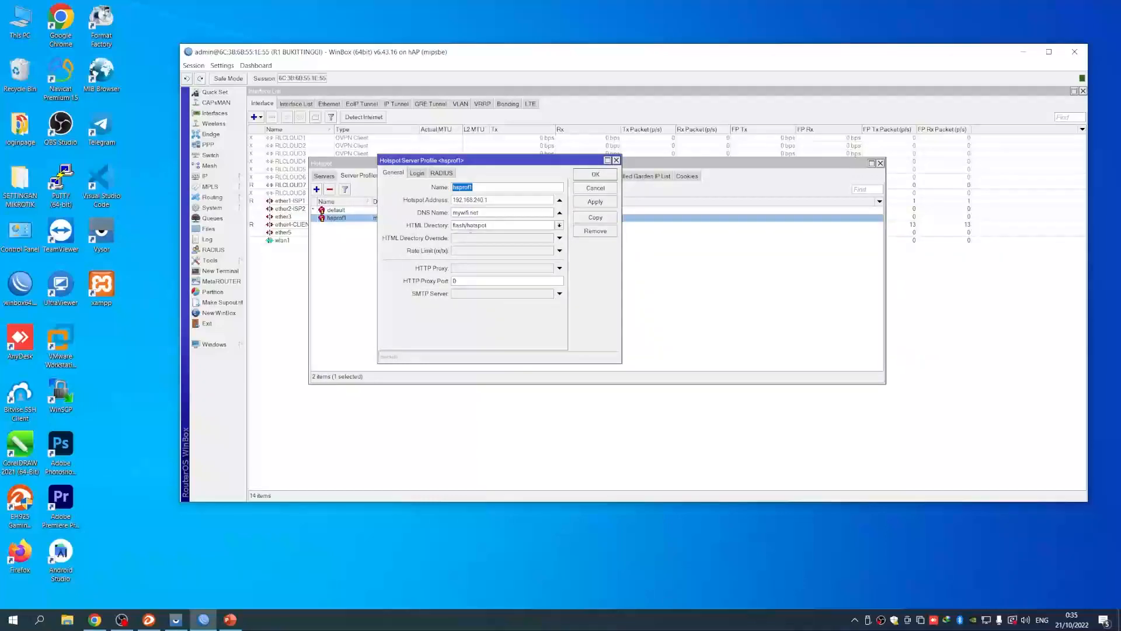
pyautogui.click(559, 225)
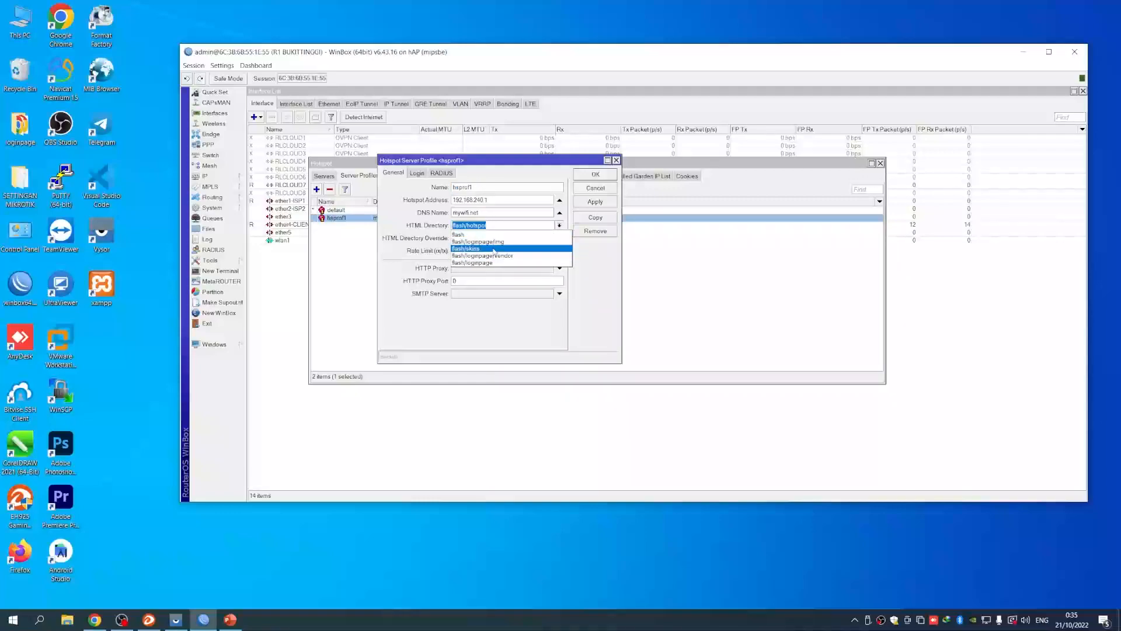
pyautogui.click(465, 263)
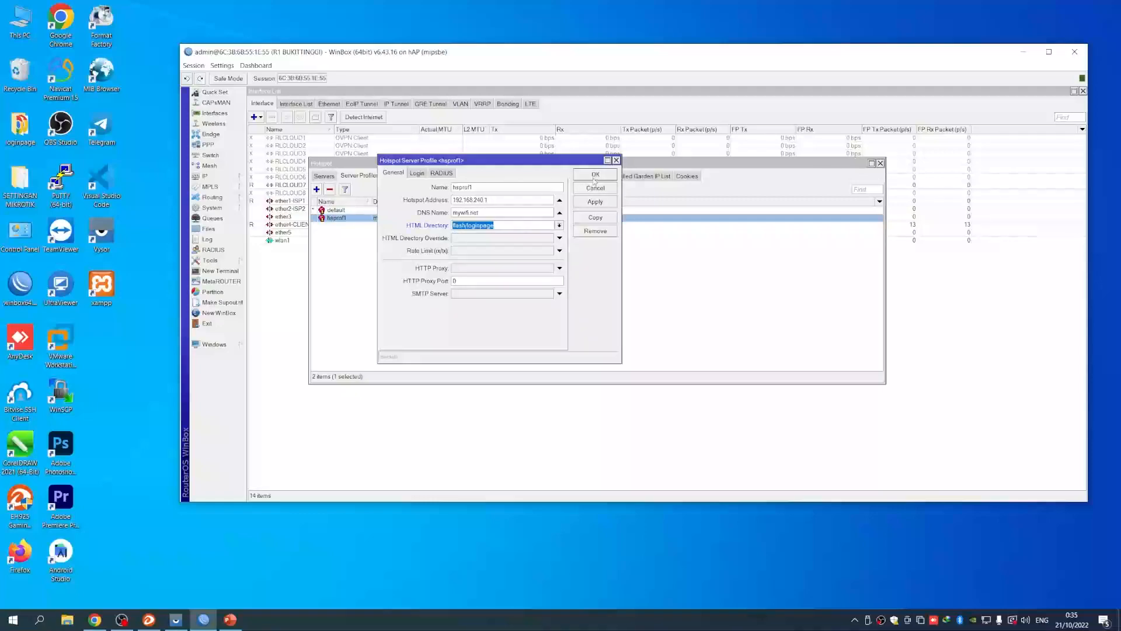
pyautogui.click(594, 176)
# - Reopen the hsprof1 server profile to check its general and RADIUS settings, and close it
pyautogui.click(448, 253)
pyautogui.moveTo(478, 163); pyautogui.dragTo(476, 211)
pyautogui.doubleClick(443, 266)
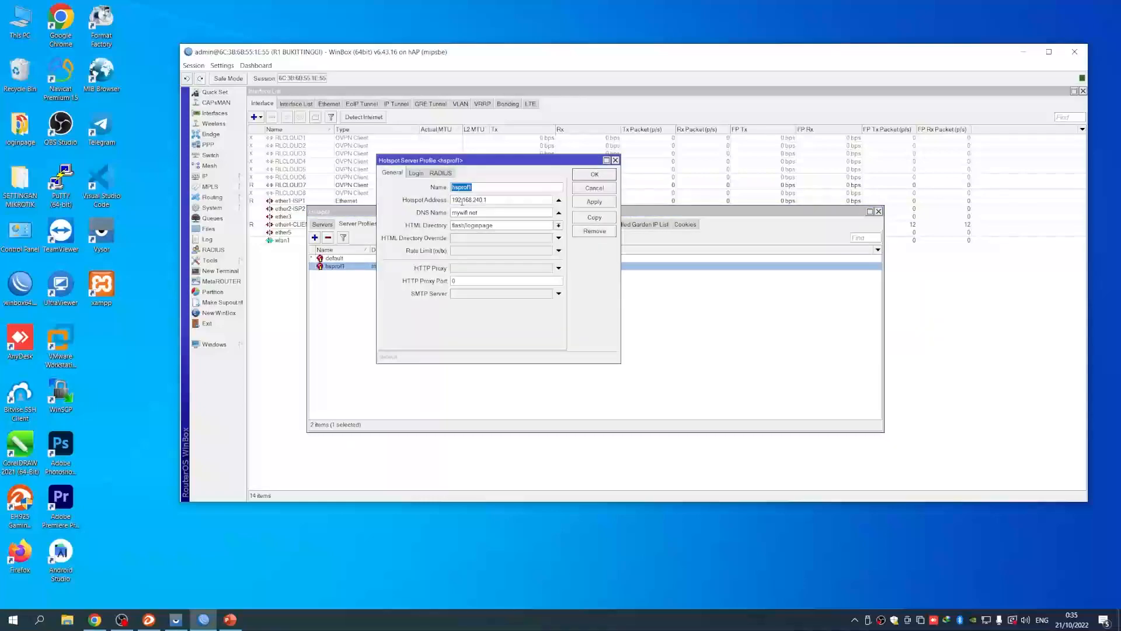
pyautogui.click(584, 176)
pyautogui.click(435, 322)
pyautogui.doubleClick(450, 267)
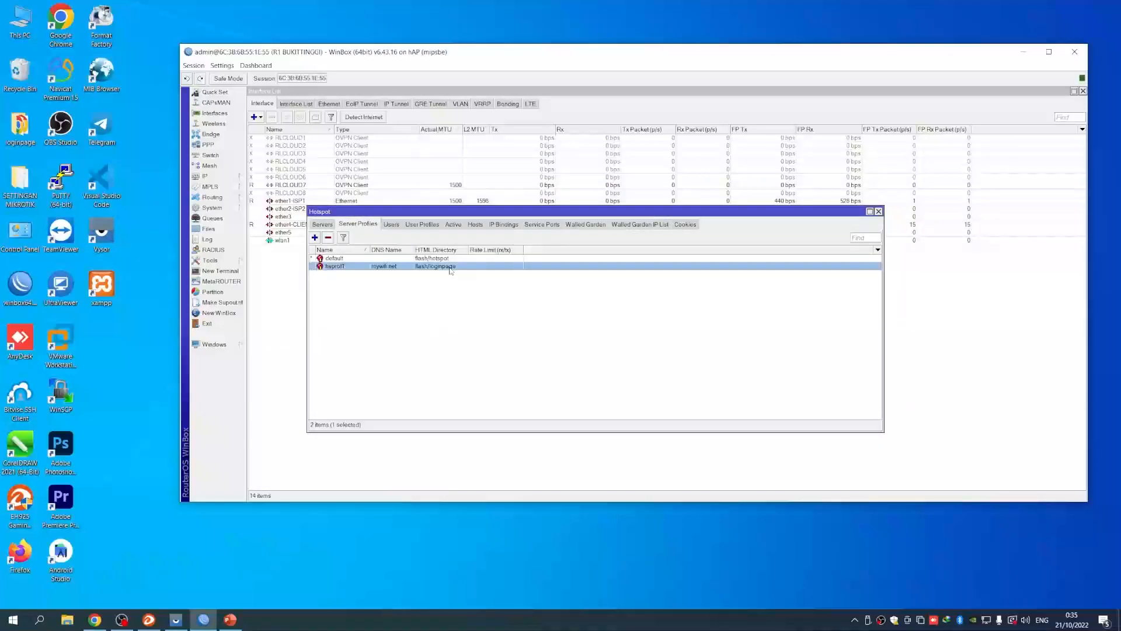
pyautogui.click(440, 173)
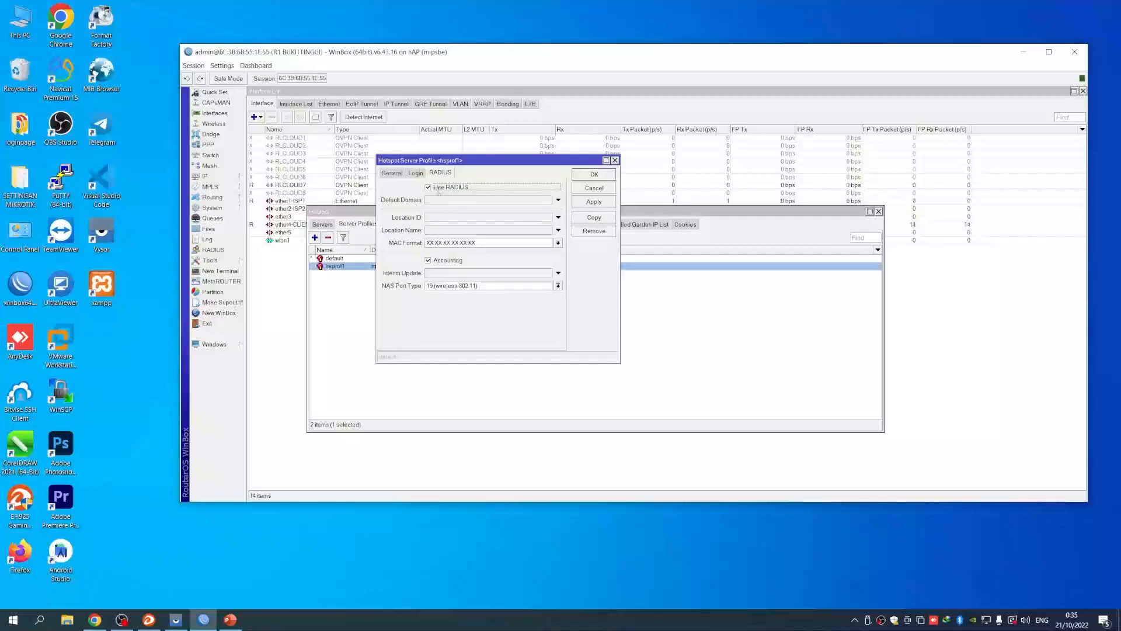
pyautogui.click(600, 175)
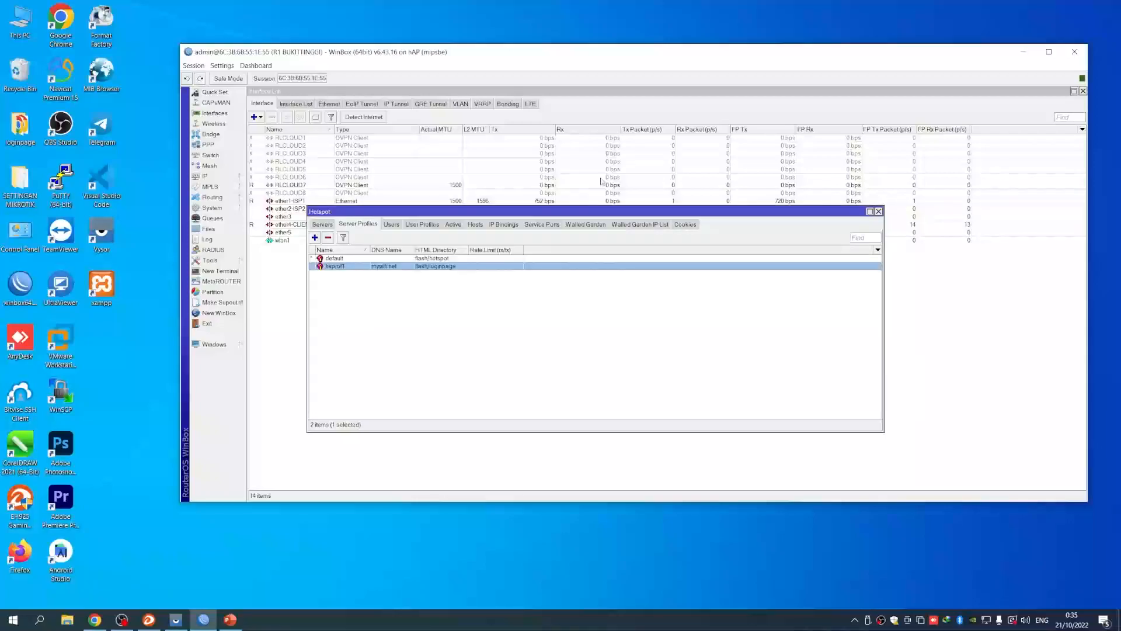
pyautogui.click(416, 326)
pyautogui.moveTo(465, 214); pyautogui.dragTo(439, 195)
pyautogui.click(424, 248)
pyautogui.click(460, 290)
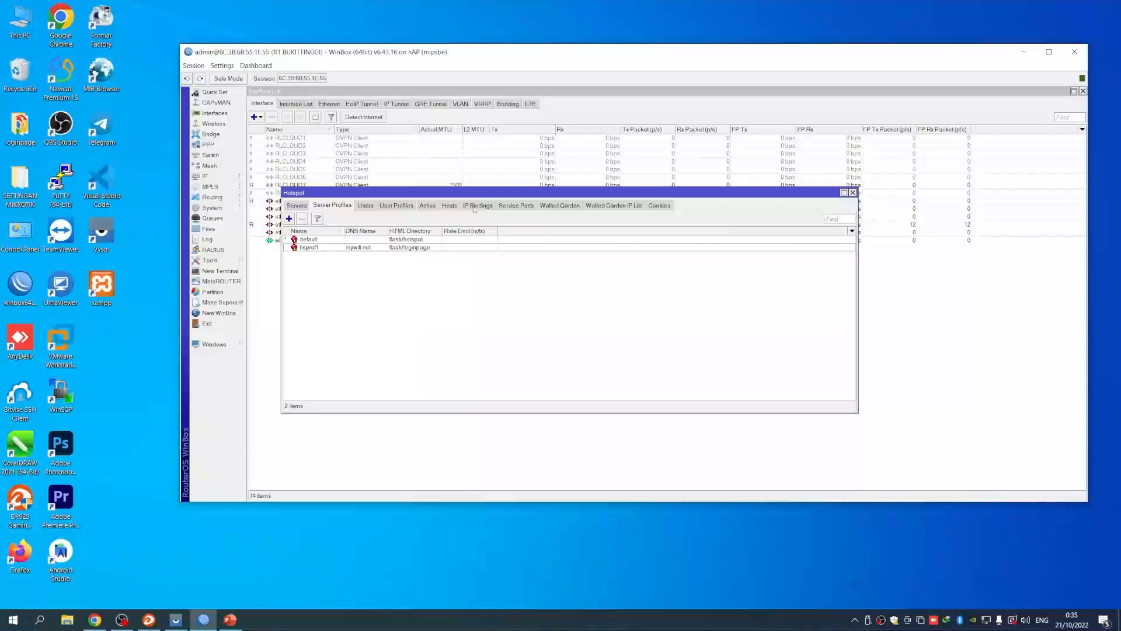
# - Switch to the mirrored phone in Vysor, open its Wi-Fi settings and turn on Wi-Fi to connect to the MikroTik network
pyautogui.moveTo(474, 195); pyautogui.dragTo(465, 214)
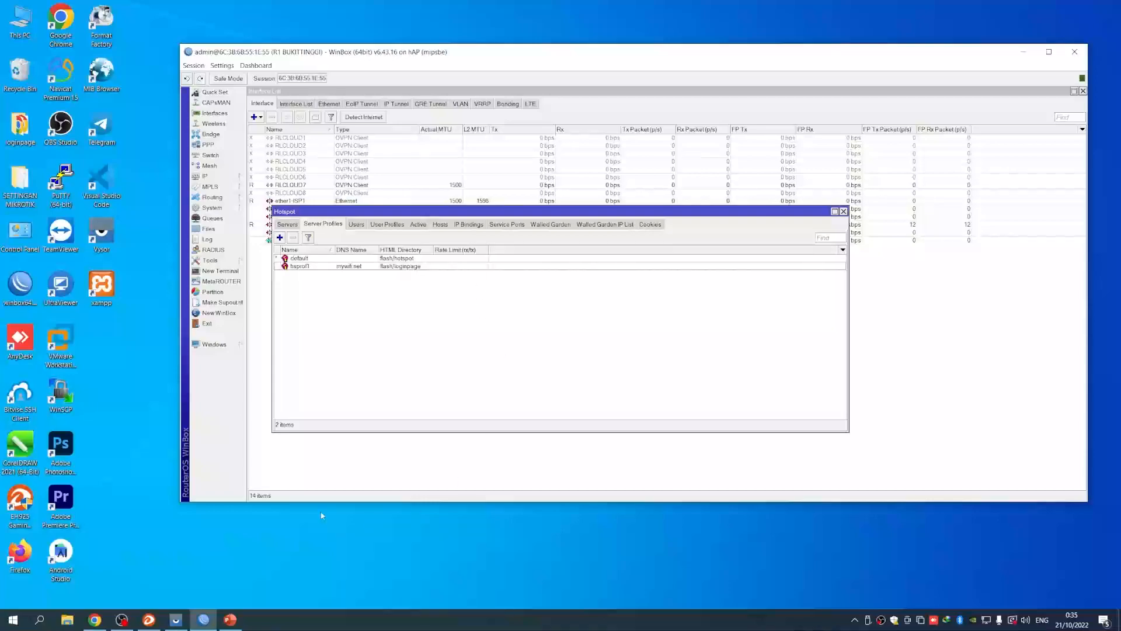
pyautogui.click(175, 619)
pyautogui.moveTo(660, 163); pyautogui.dragTo(683, 242)
pyautogui.moveTo(650, 313)
pyautogui.mouseDown()
pyautogui.moveTo(651, 345)
pyautogui.moveTo(710, 405)
pyautogui.moveTo(758, 405)
pyautogui.mouseUp()
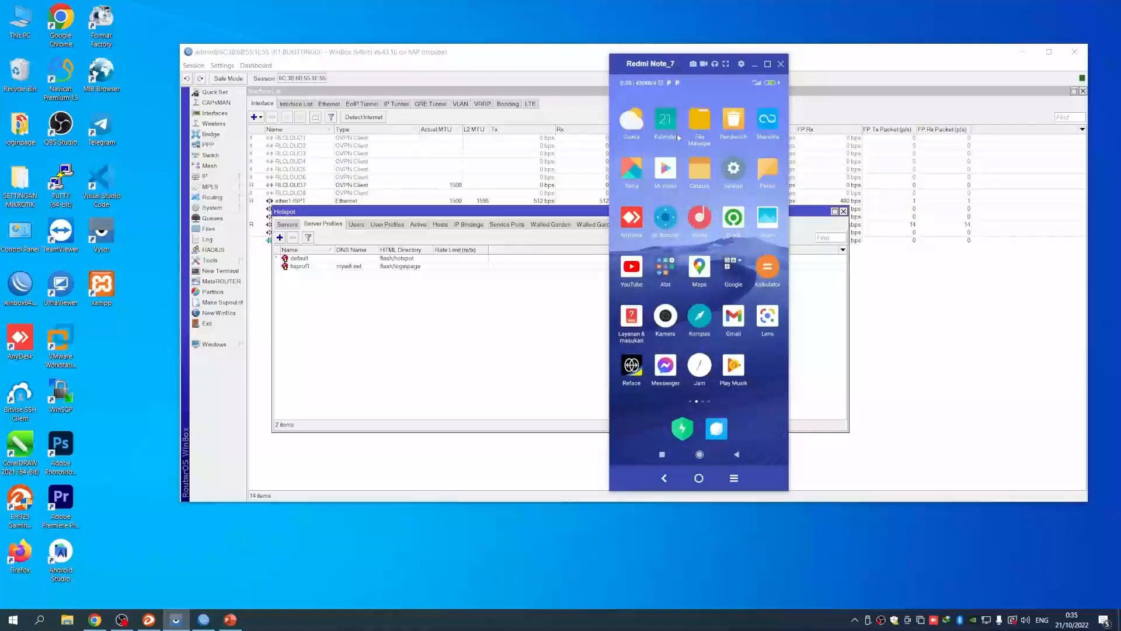
pyautogui.click(730, 170)
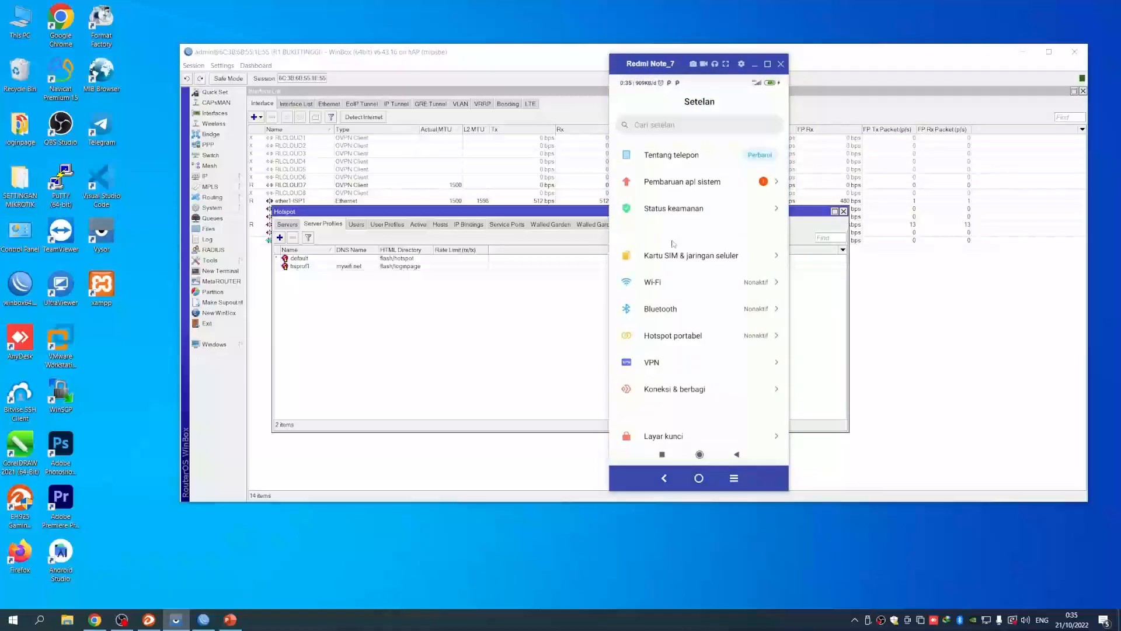
pyautogui.click(661, 282)
pyautogui.click(765, 136)
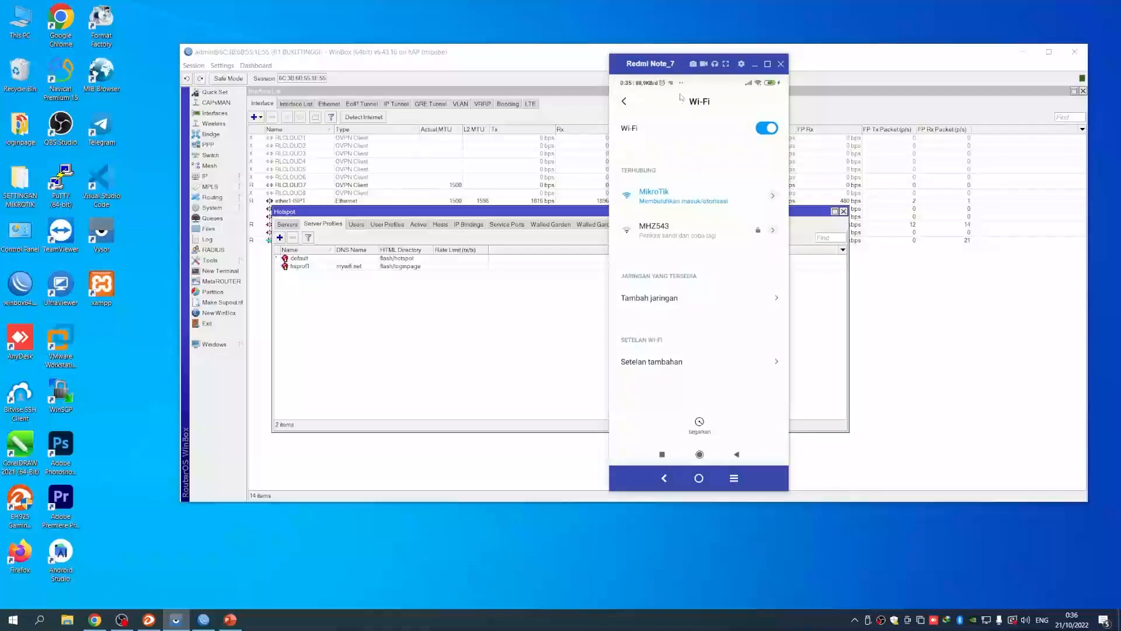
# - Open the MikroTik network's sign-in notification on the phone to check the hotspot login page, close it and leave the settings
pyautogui.moveTo(701, 81); pyautogui.dragTo(657, 301)
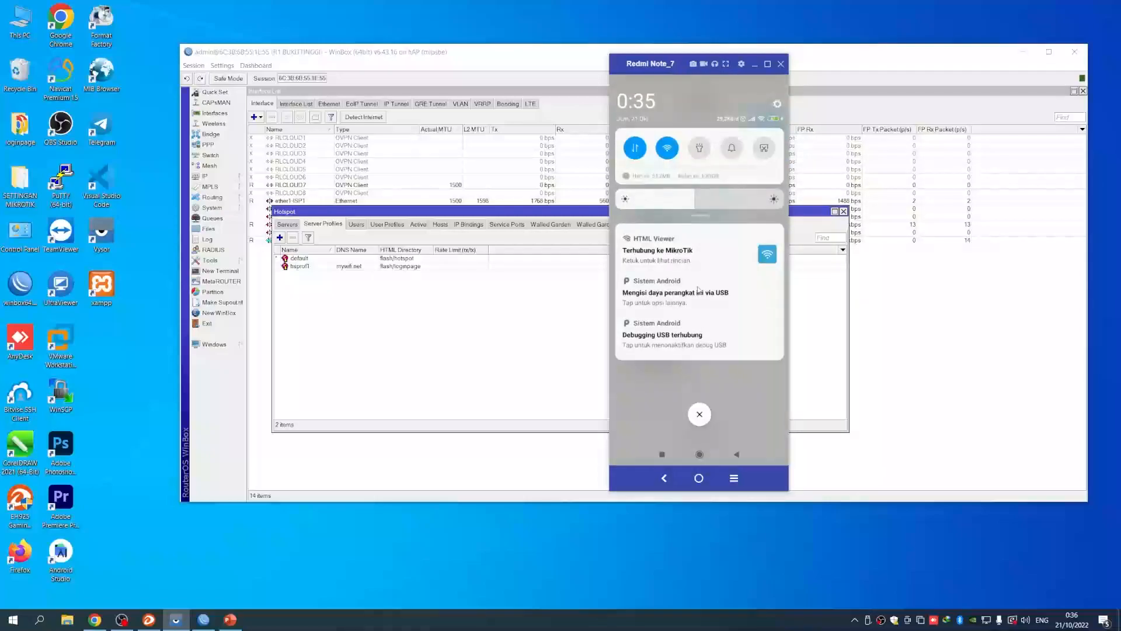
pyautogui.click(657, 257)
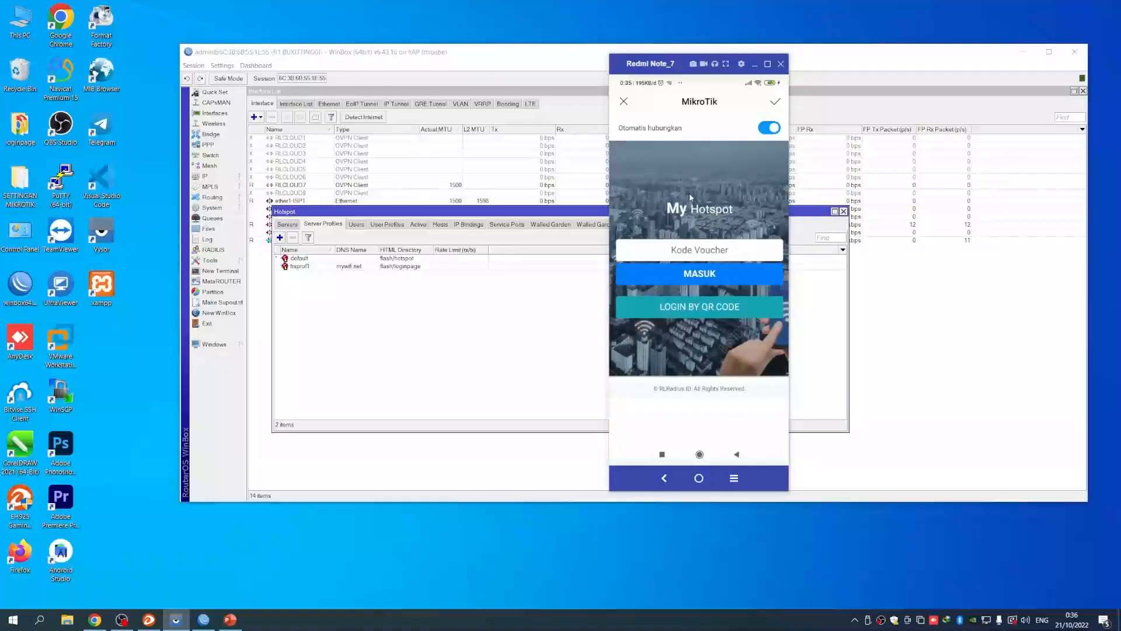
pyautogui.click(776, 106)
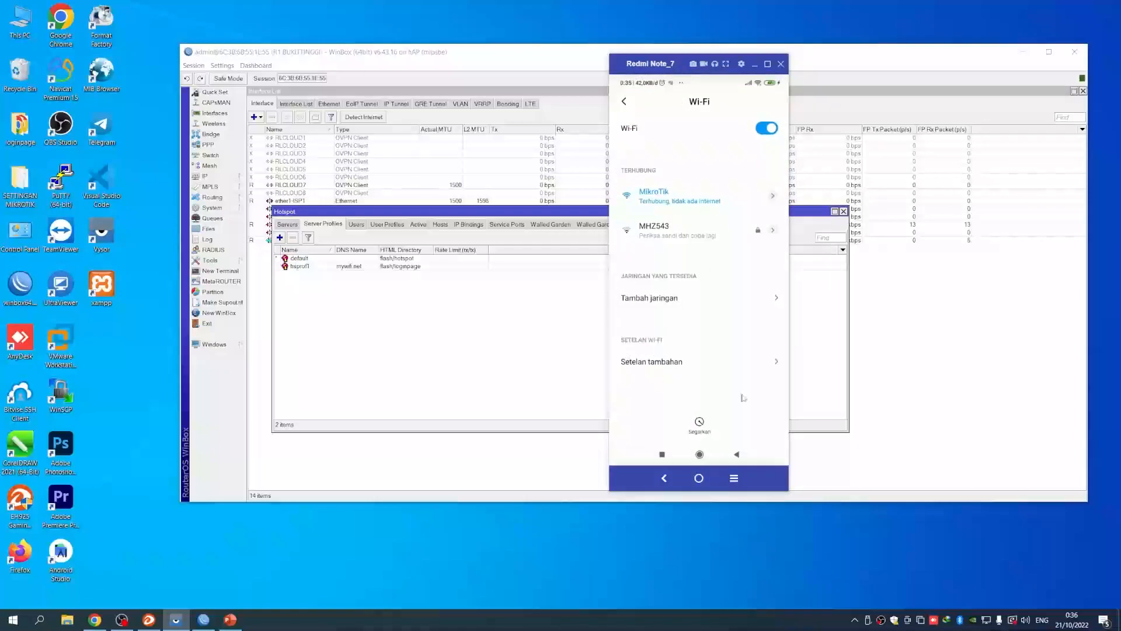
pyautogui.click(621, 104)
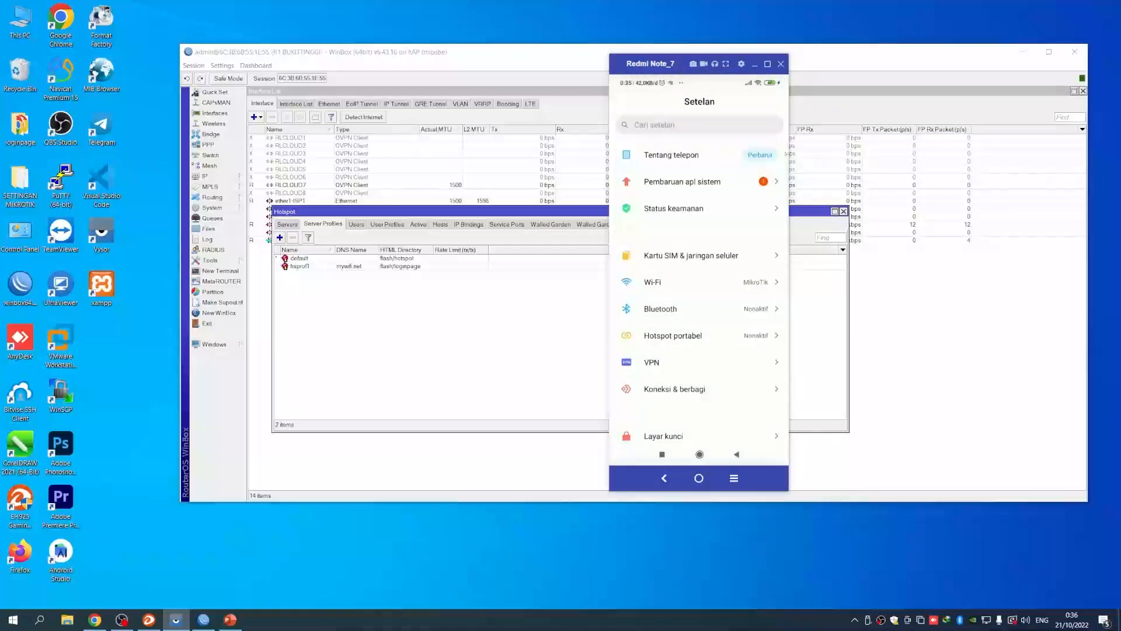
pyautogui.click(664, 478)
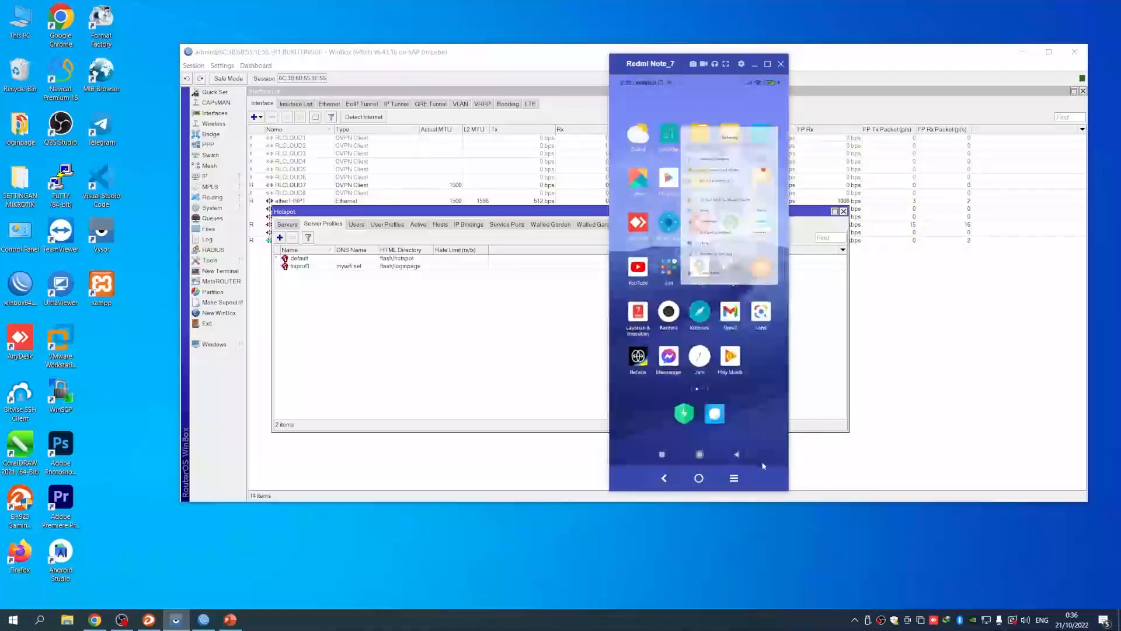
# - Open Chrome on the phone and load mywifi.net to check the hotspot login page in the browser
pyautogui.moveTo(765, 333); pyautogui.dragTo(742, 286)
pyautogui.moveTo(671, 304); pyautogui.dragTo(717, 312)
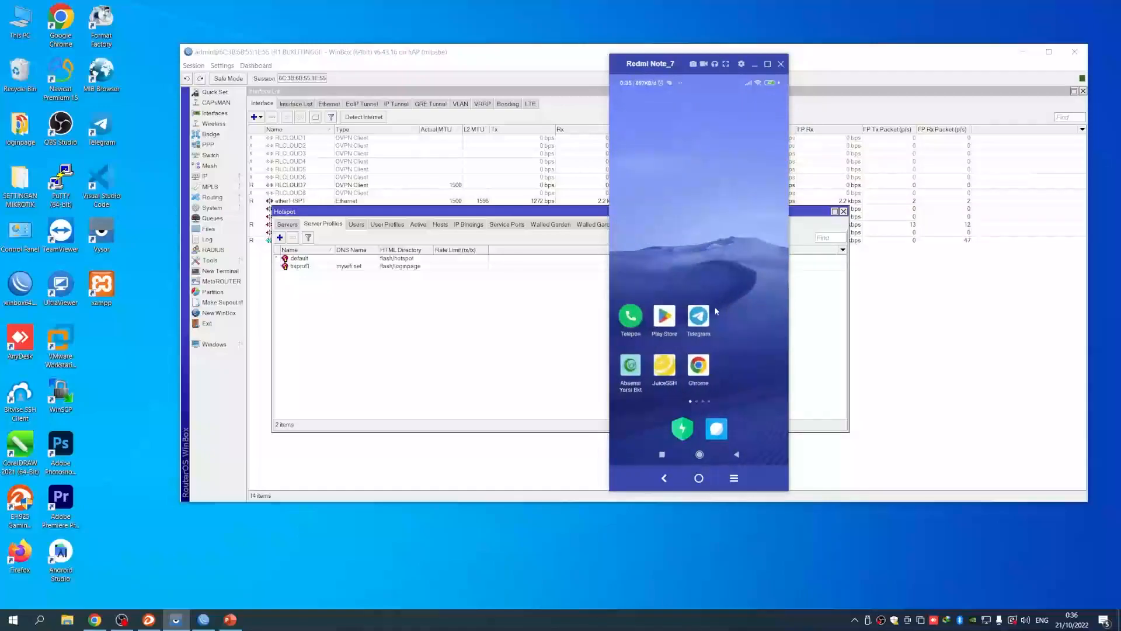
pyautogui.click(700, 365)
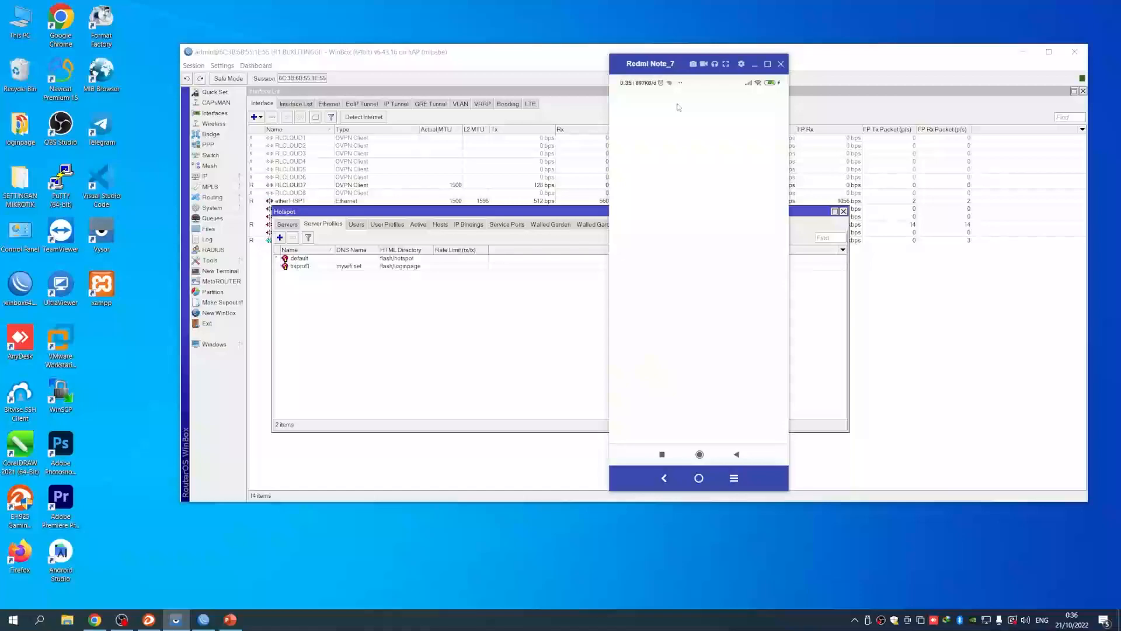
pyautogui.click(678, 193)
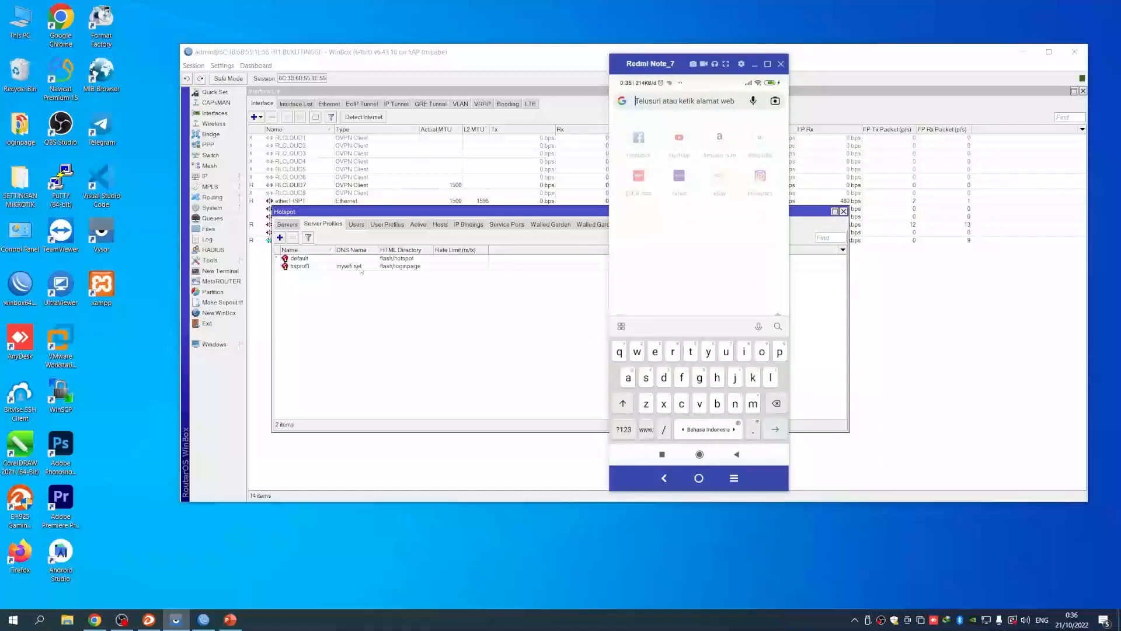
pyautogui.write('my')
pyautogui.click(637, 351)
pyautogui.click(744, 351)
pyautogui.write('fi.n')
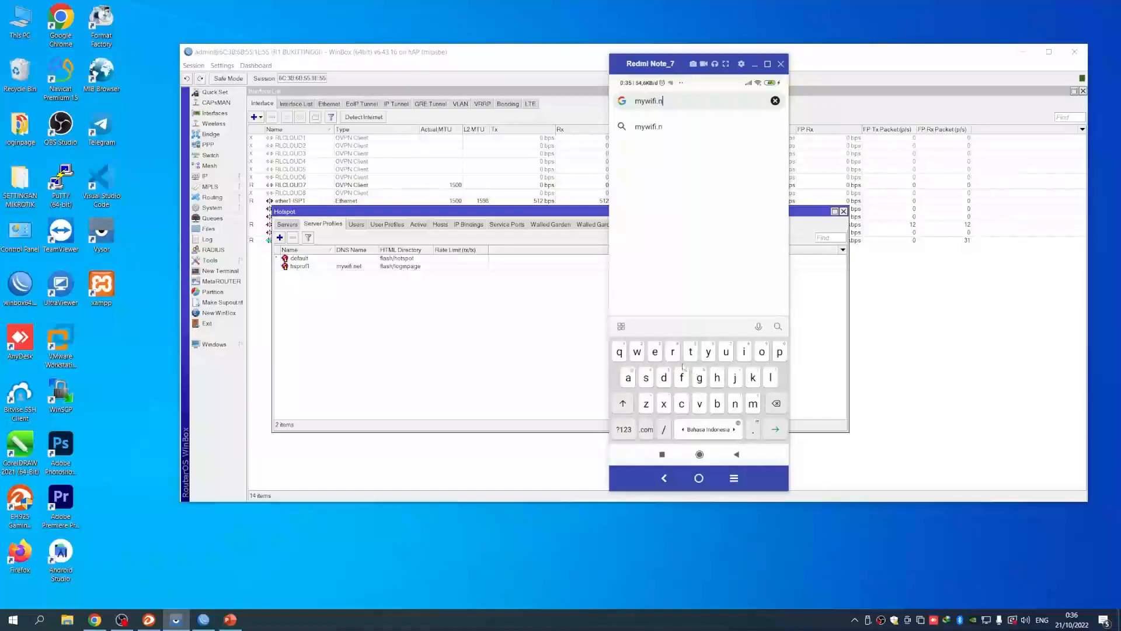
pyautogui.write('et')
pyautogui.press('Return')
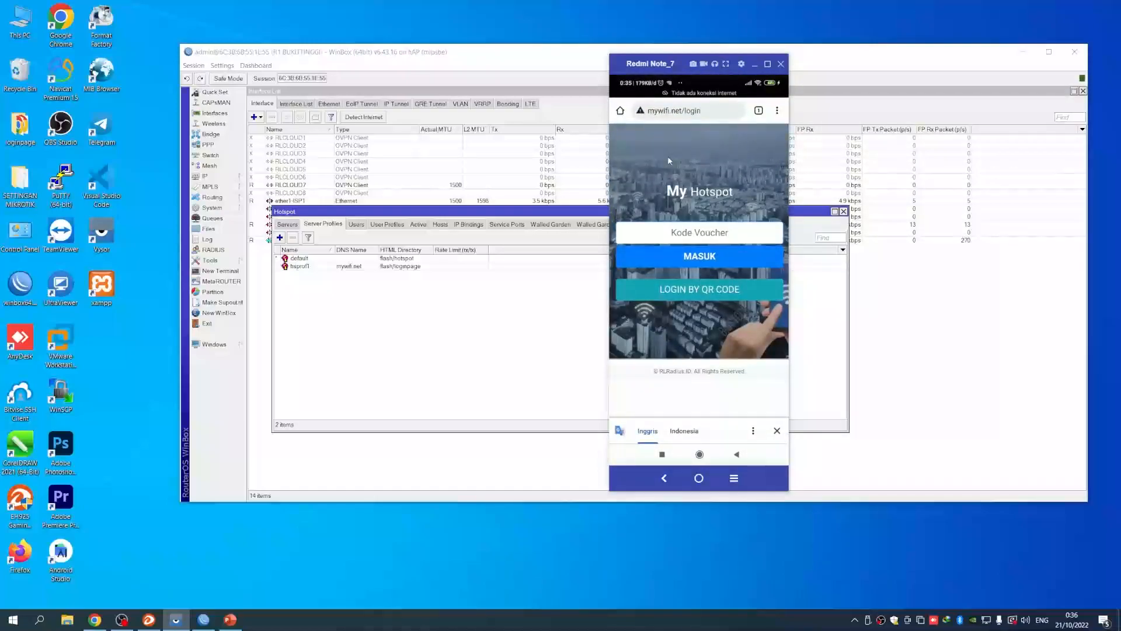
# - Return to WinBox, reopen the Hotspot window and check the DNS name in the hsprof1 server profile's general settings
pyautogui.click(503, 316)
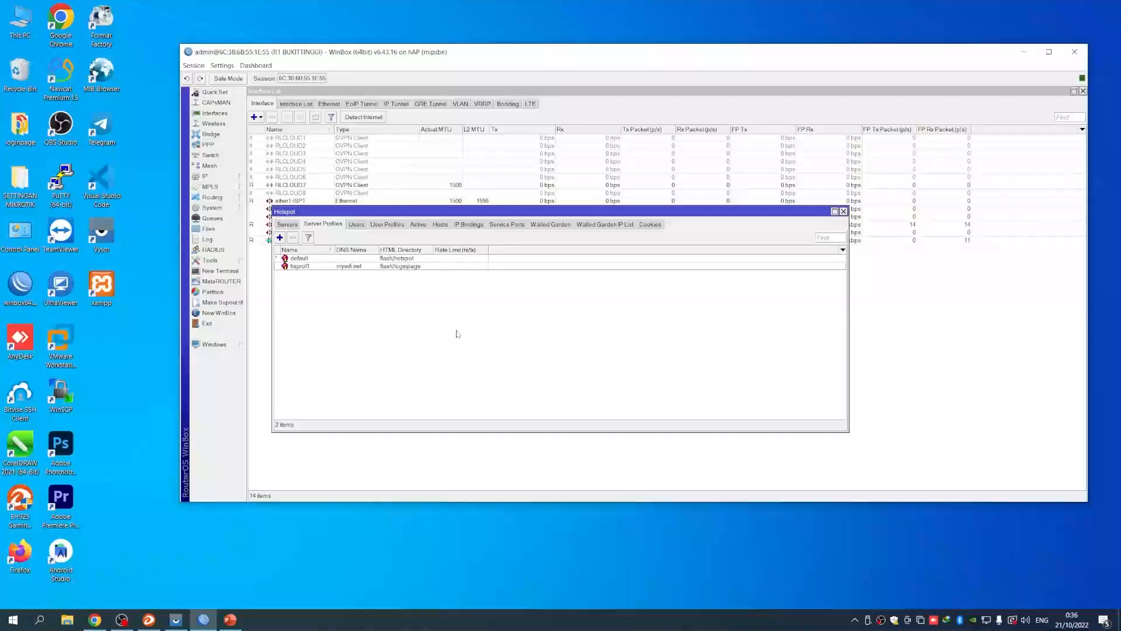
pyautogui.moveTo(383, 214); pyautogui.dragTo(375, 263)
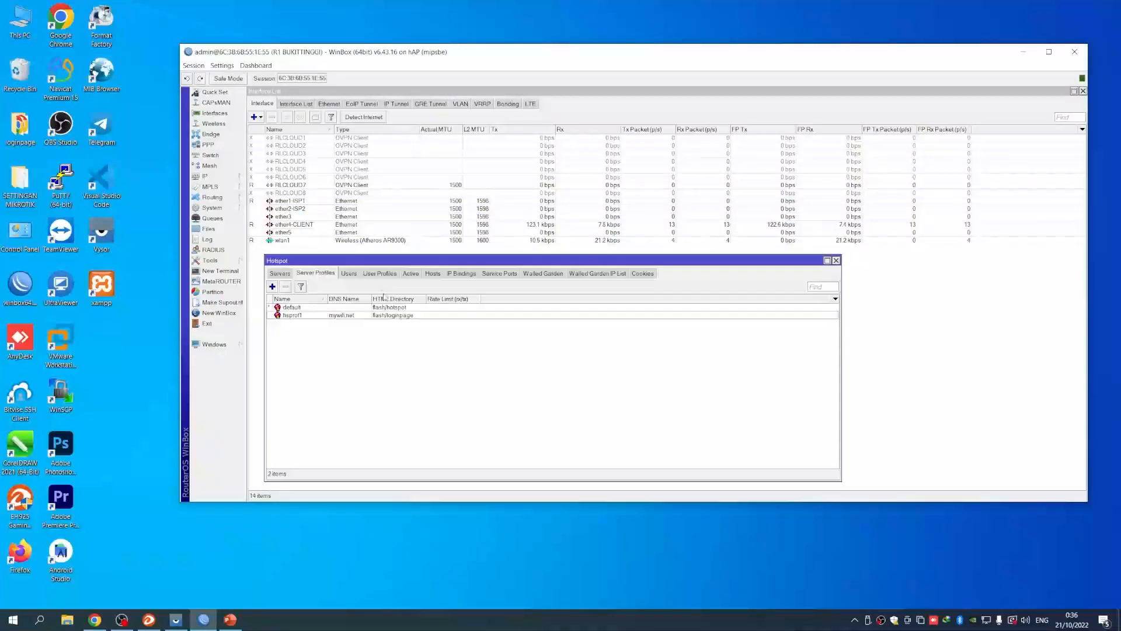
pyautogui.click(837, 260)
pyautogui.click(205, 176)
pyautogui.click(263, 272)
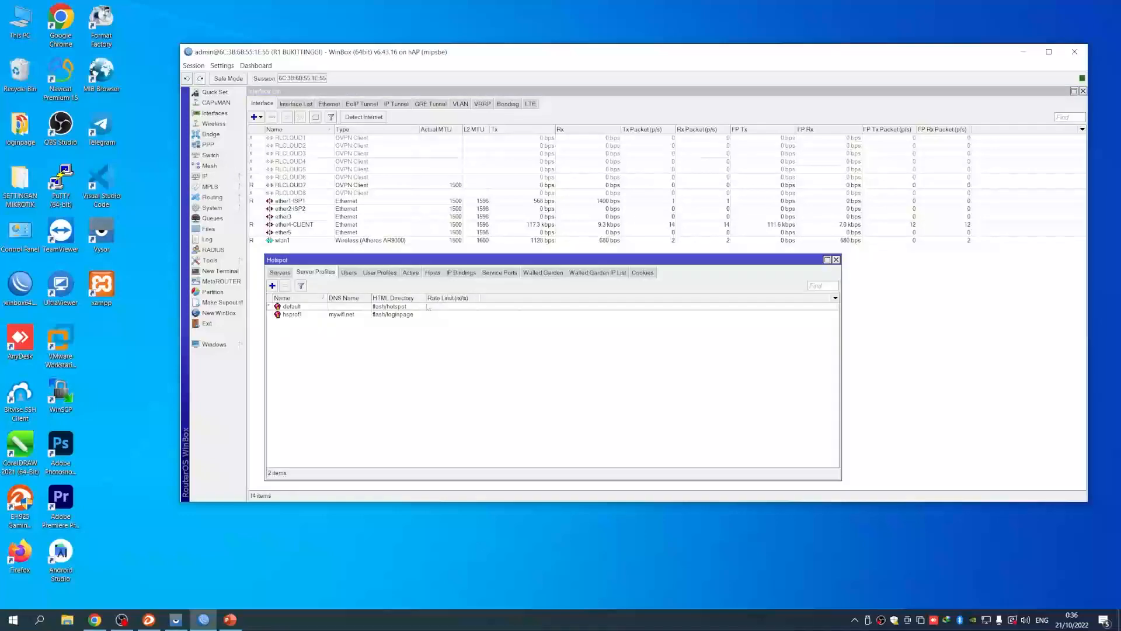
pyautogui.click(382, 315)
pyautogui.doubleClick(351, 316)
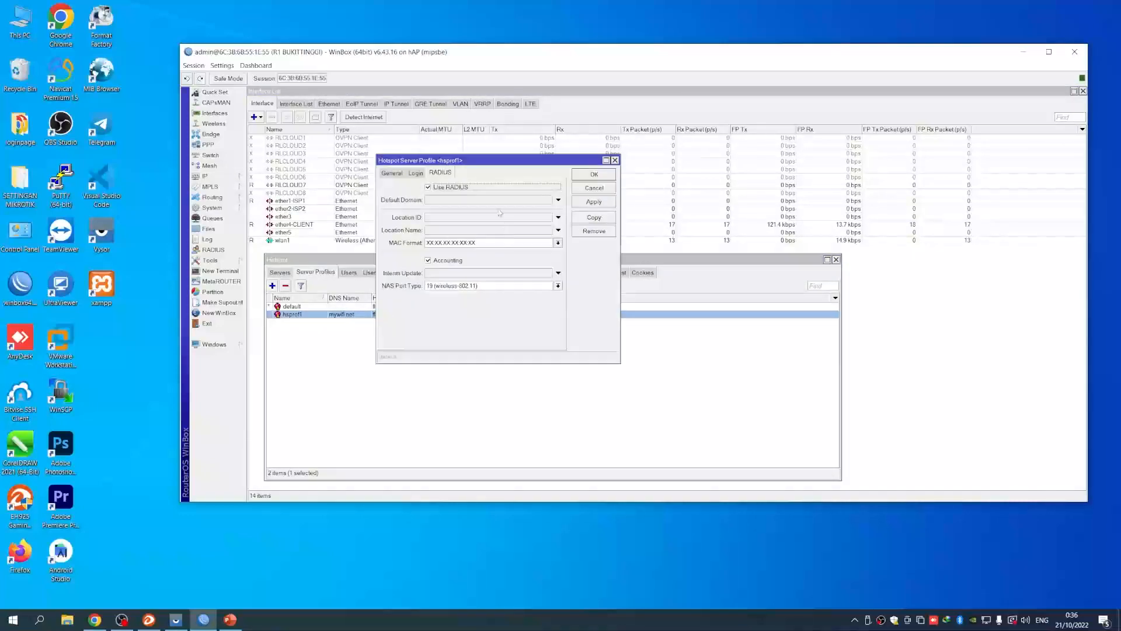
pyautogui.click(392, 174)
pyautogui.press('Tab')
pyautogui.press('Tab')
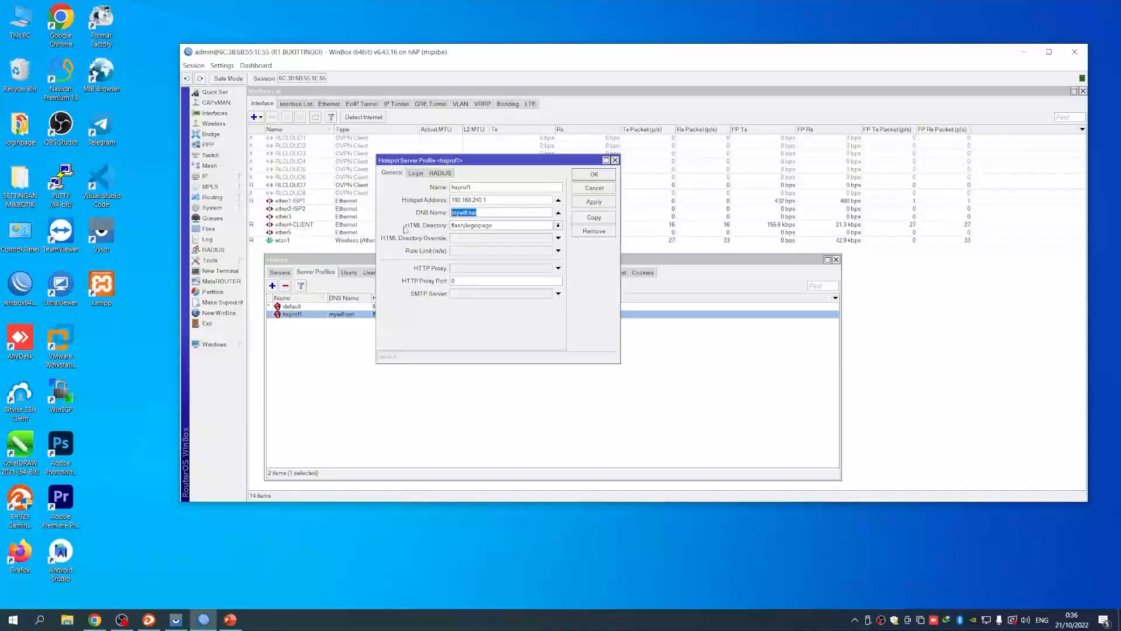
# - Open the router's static DNS list and close the DNS settings dialog
pyautogui.click(205, 176)
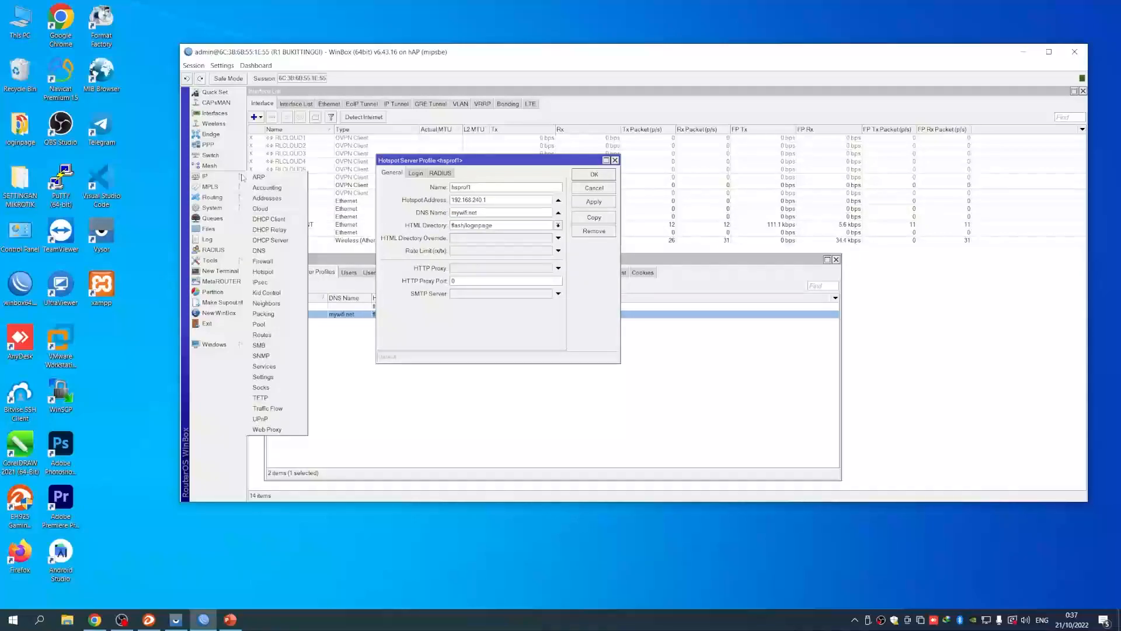
pyautogui.click(259, 250)
pyautogui.click(705, 201)
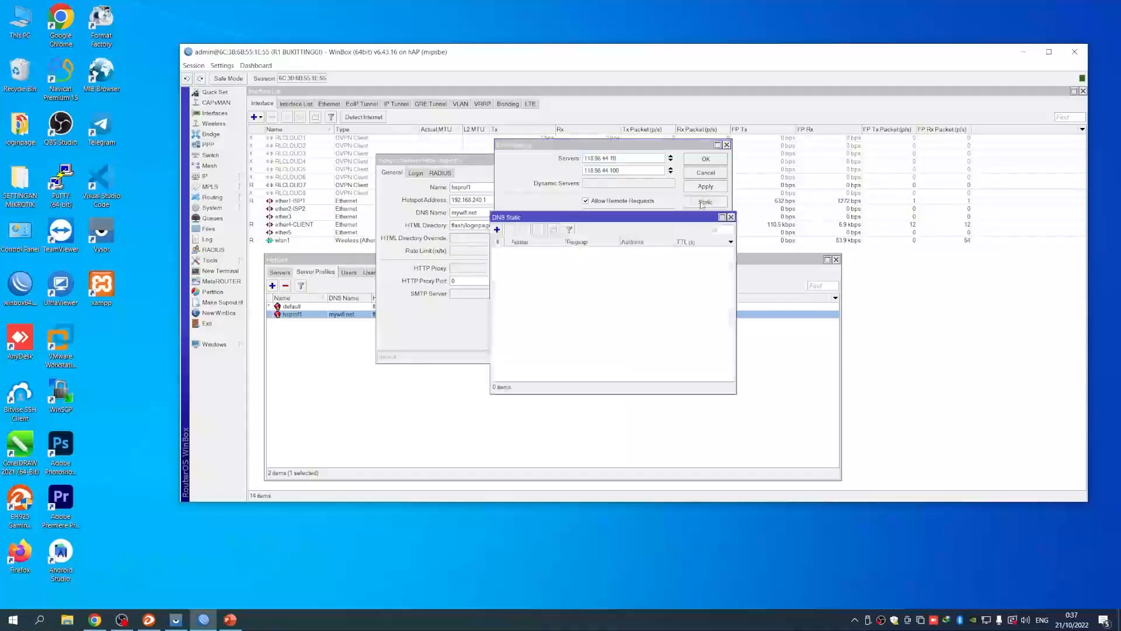
pyautogui.click(555, 281)
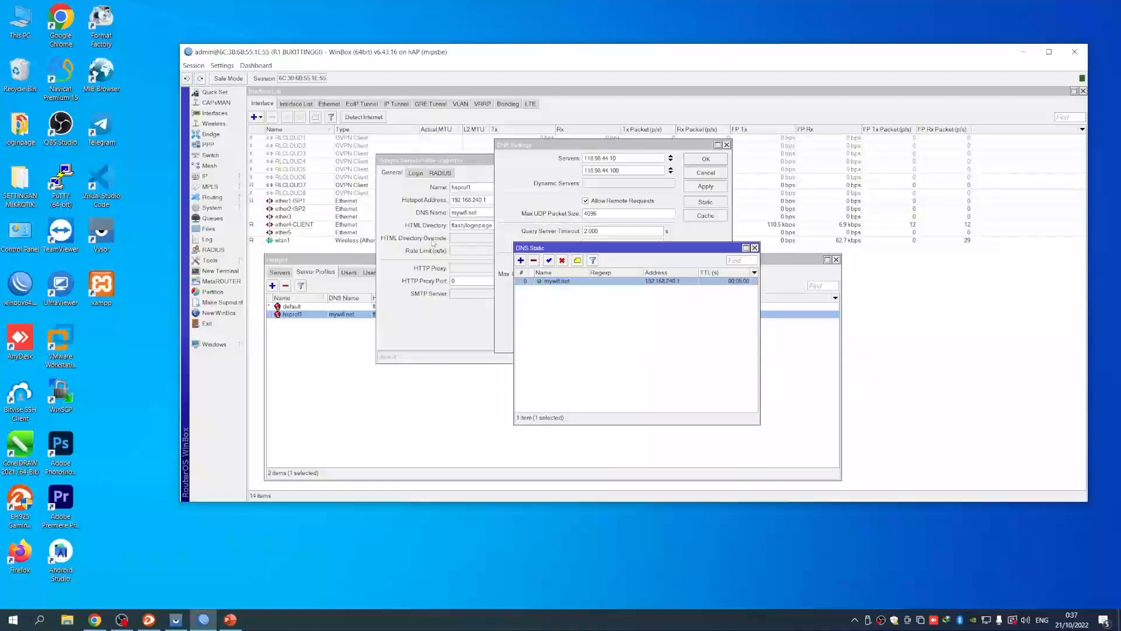
pyautogui.click(706, 172)
# - Compare the mywifi.net static DNS record with the hsprof1 profile's DNS name and hotspot address, and close the profile
pyautogui.moveTo(669, 248); pyautogui.dragTo(711, 221)
pyautogui.click(622, 274)
pyautogui.click(621, 251)
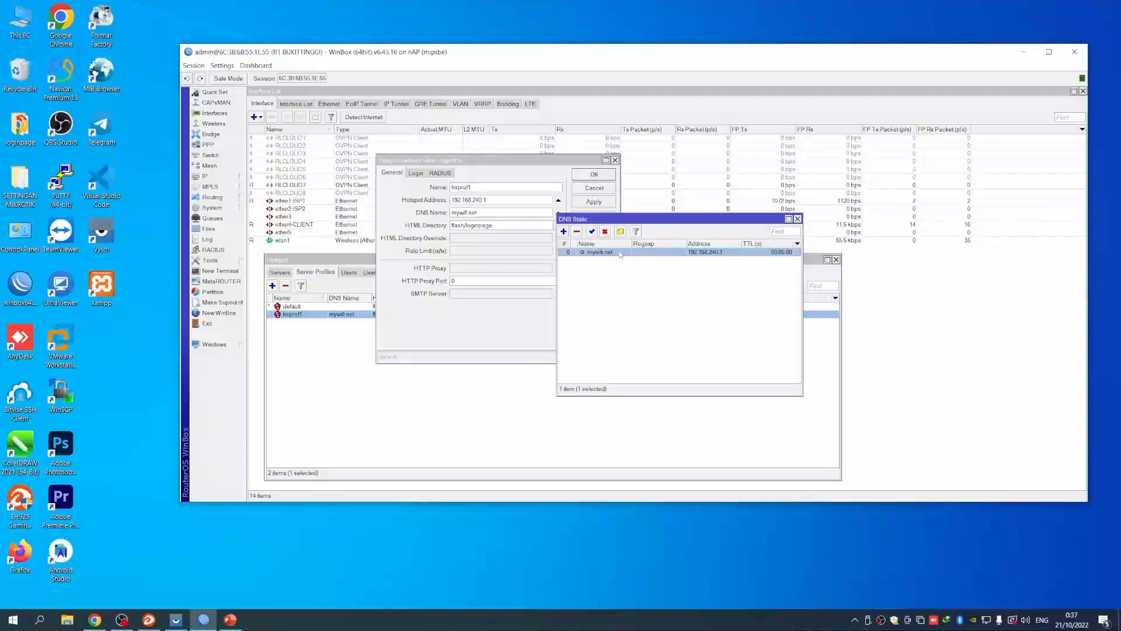
pyautogui.click(623, 259)
pyautogui.click(704, 252)
pyautogui.moveTo(543, 160); pyautogui.dragTo(505, 159)
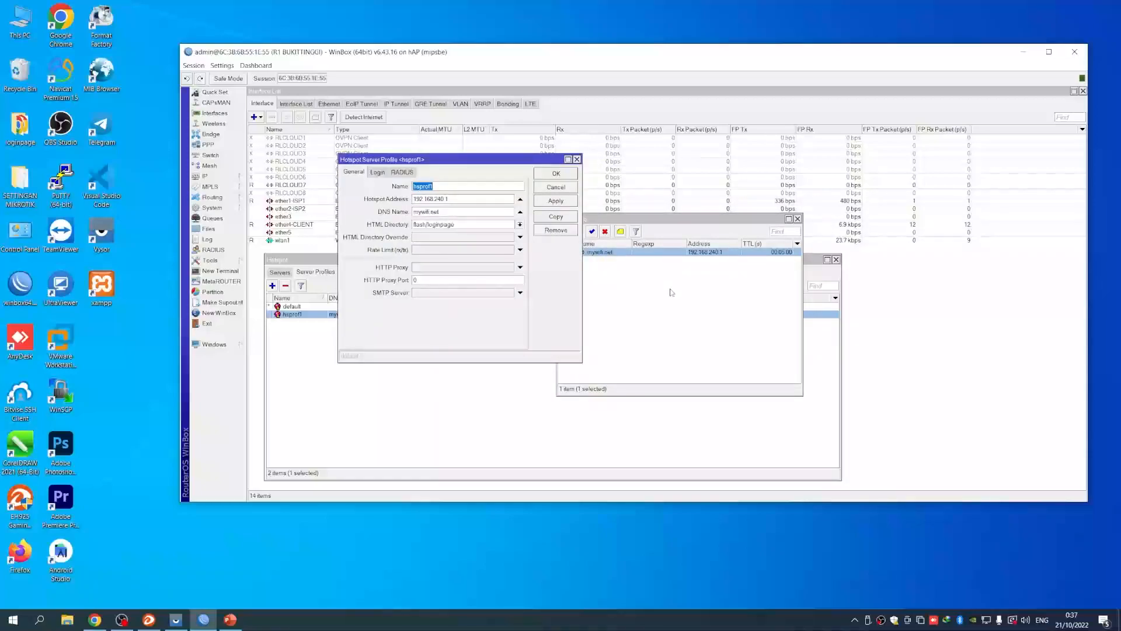
pyautogui.click(556, 174)
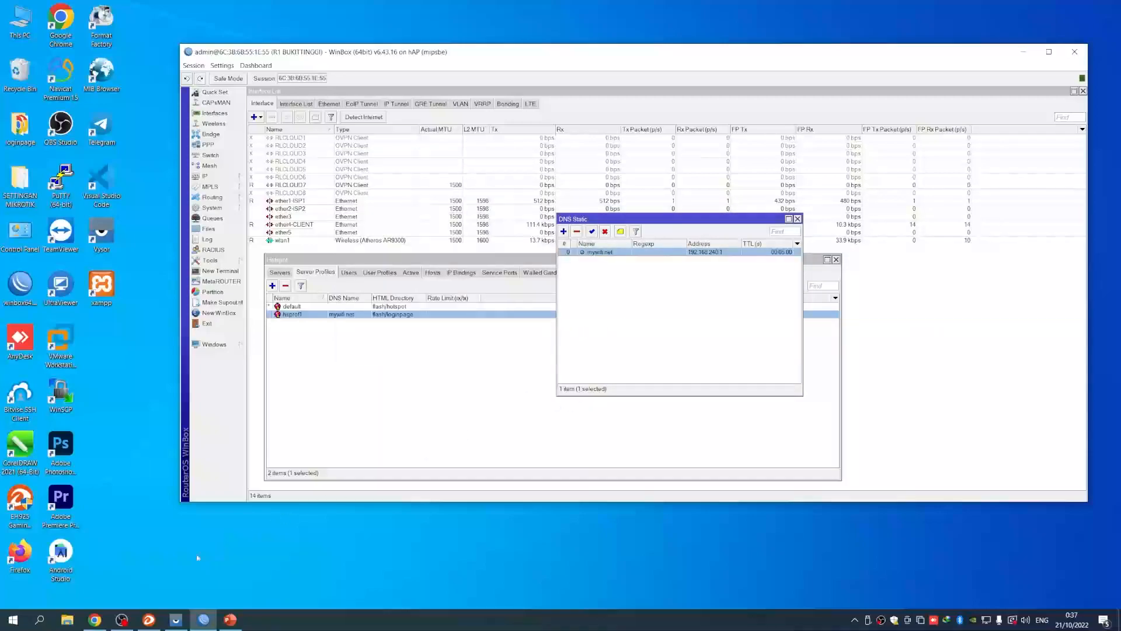
# - Switch to Chrome, copy the network 192.168.240.0/20 from the IP Calculator results and minimize the browser
pyautogui.click(95, 619)
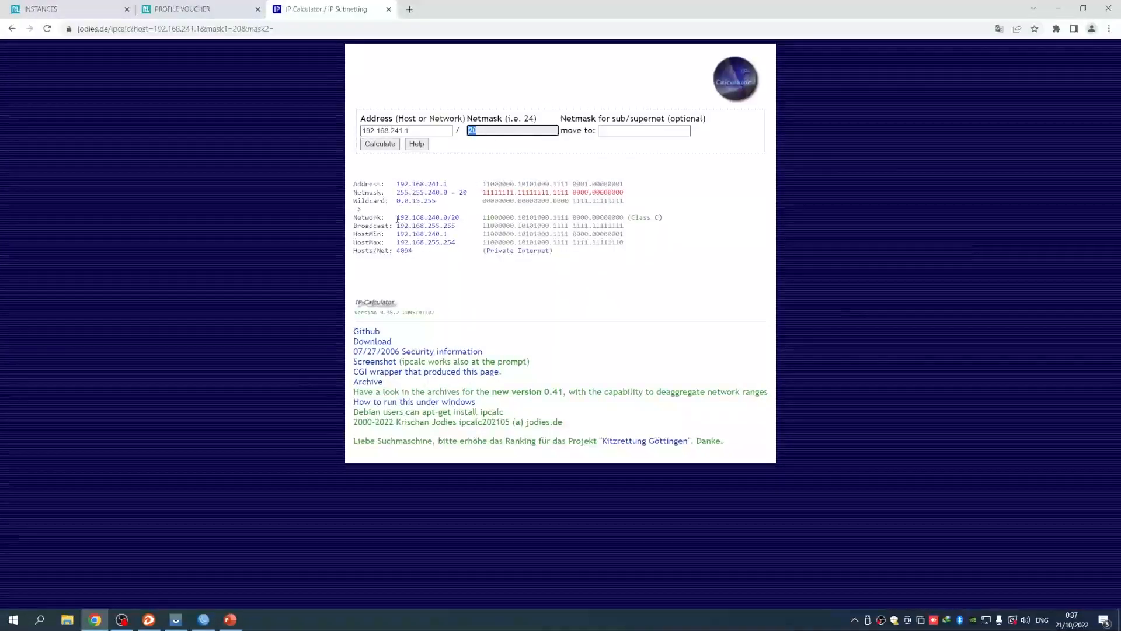
pyautogui.moveTo(397, 218); pyautogui.dragTo(460, 218)
pyautogui.rightClick(441, 217)
pyautogui.click(461, 227)
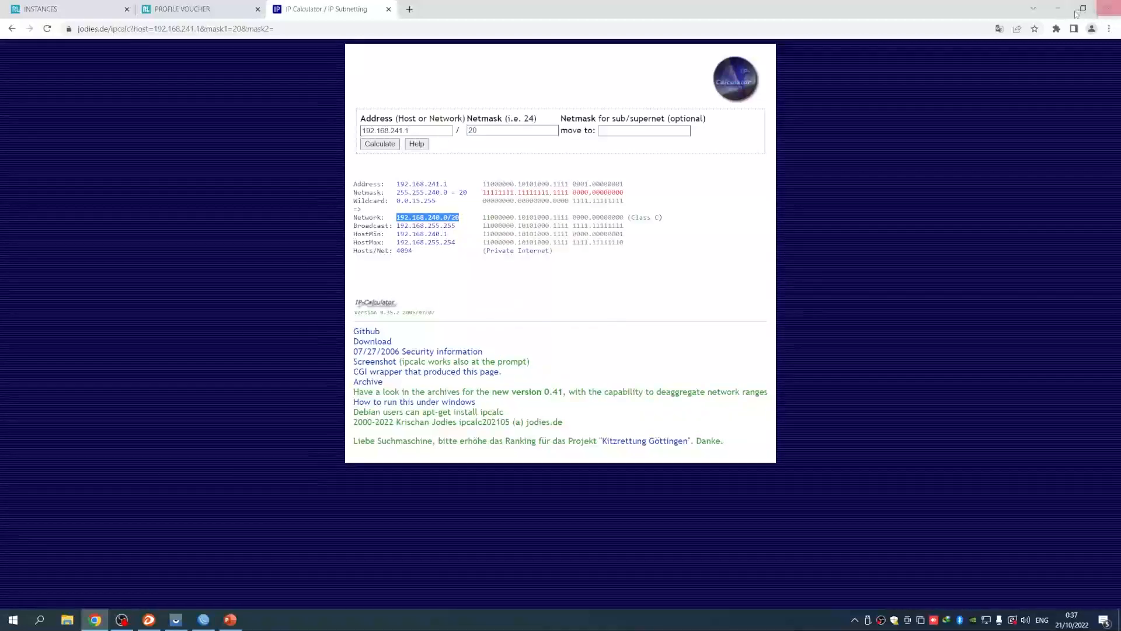
pyautogui.click(1058, 9)
# - Open the firewall NAT rules in a maximized window and delete the existing DNS redirect rule for source 192.168.240.0/20
pyautogui.click(239, 177)
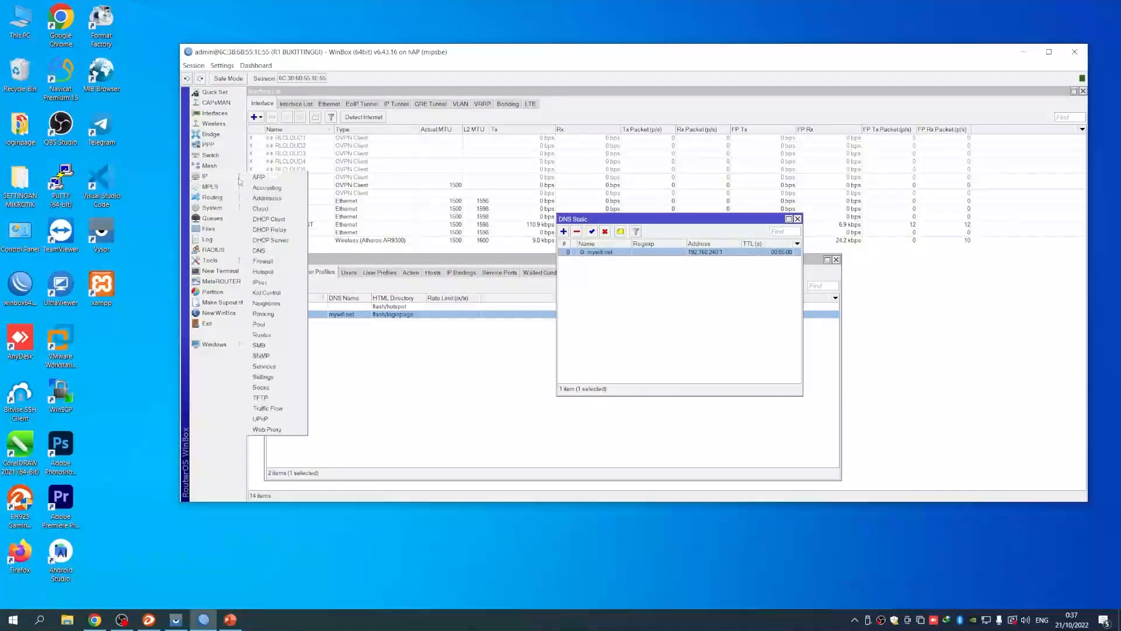
pyautogui.click(263, 261)
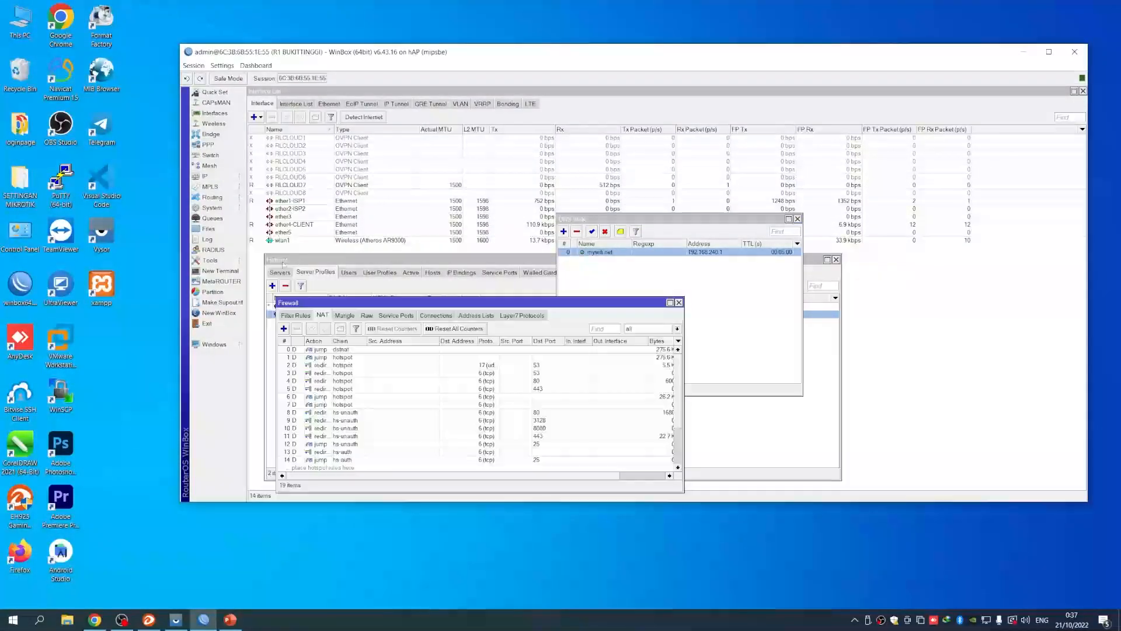
pyautogui.doubleClick(648, 302)
pyautogui.click(321, 303)
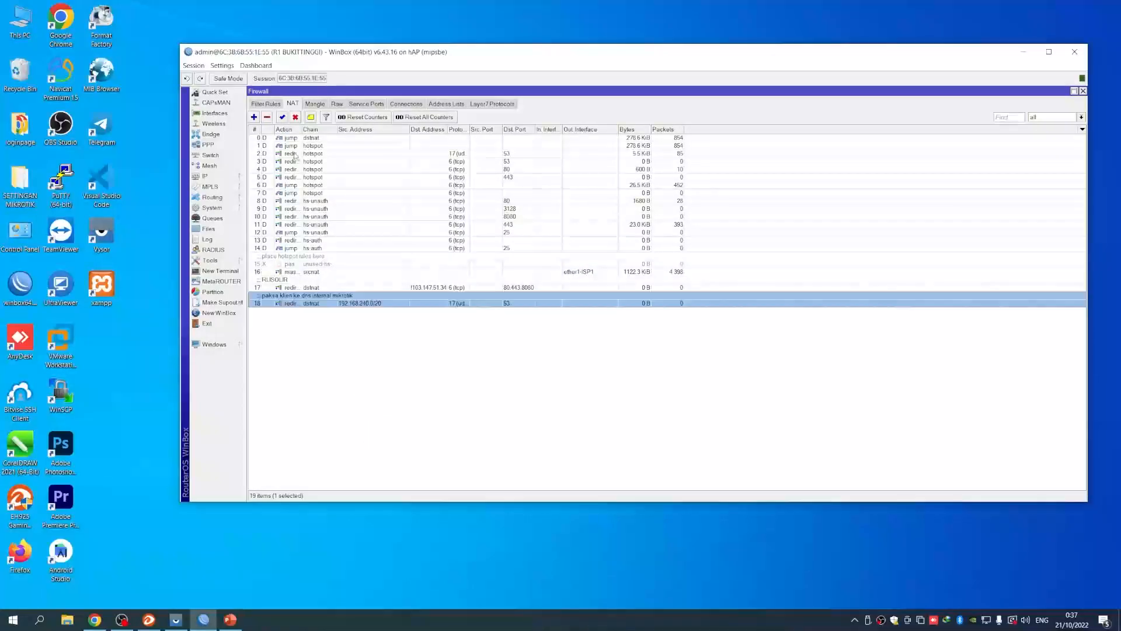
pyautogui.click(267, 116)
# - Start a new NAT rule with chain dstnat and protocol udp
pyautogui.click(255, 117)
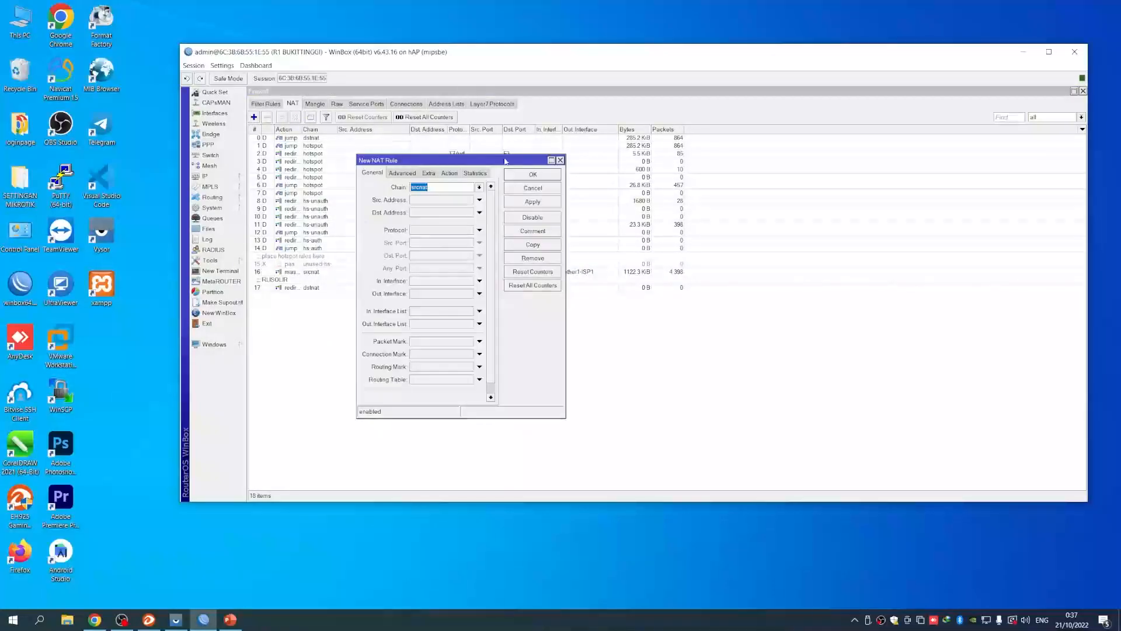
pyautogui.click(512, 182)
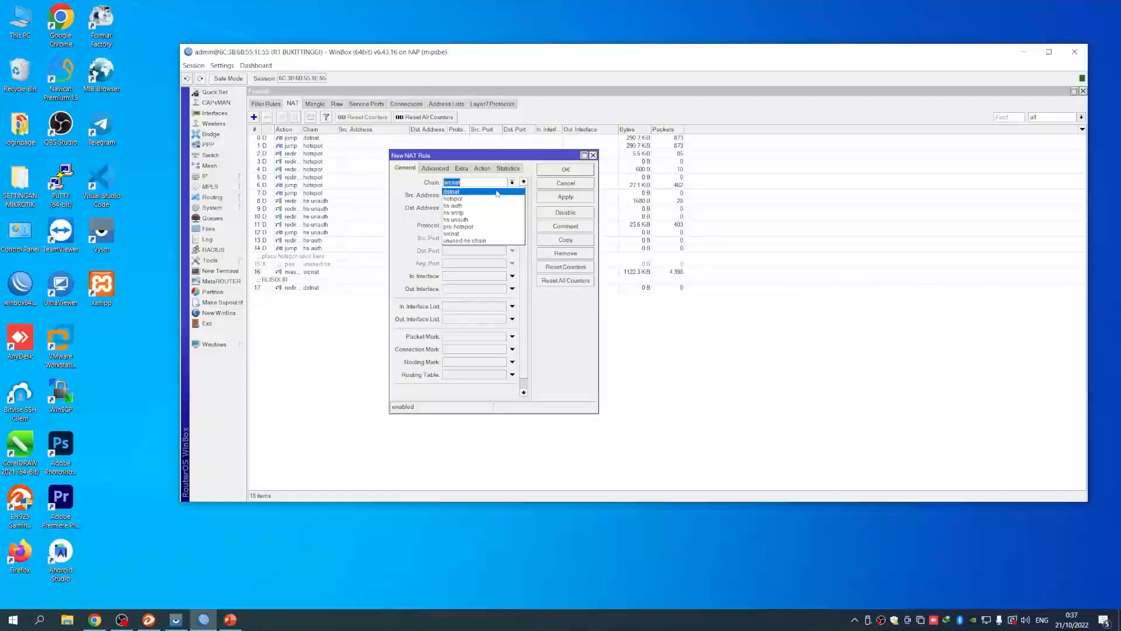
pyautogui.click(470, 186)
pyautogui.click(463, 227)
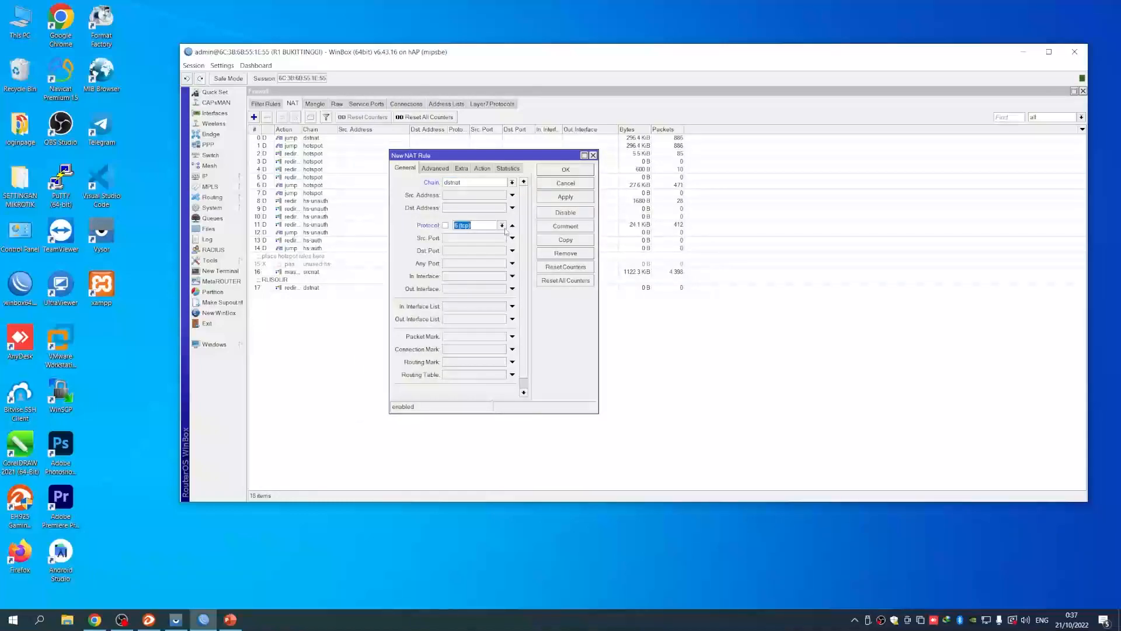
pyautogui.click(502, 225)
pyautogui.click(471, 281)
pyautogui.click(502, 225)
pyautogui.click(474, 292)
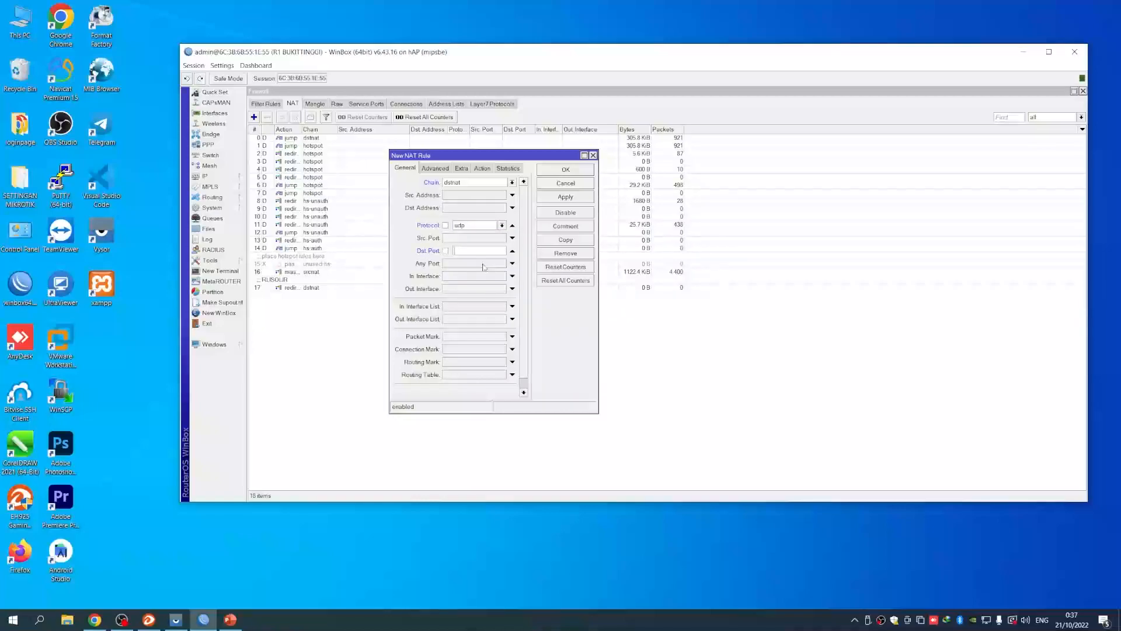
# - Set the new NAT rule's destination port to 53 and its source address to 192.168.240.0/20
pyautogui.write('53')
pyautogui.click(461, 196)
pyautogui.hotkey('ctrl', 'v')
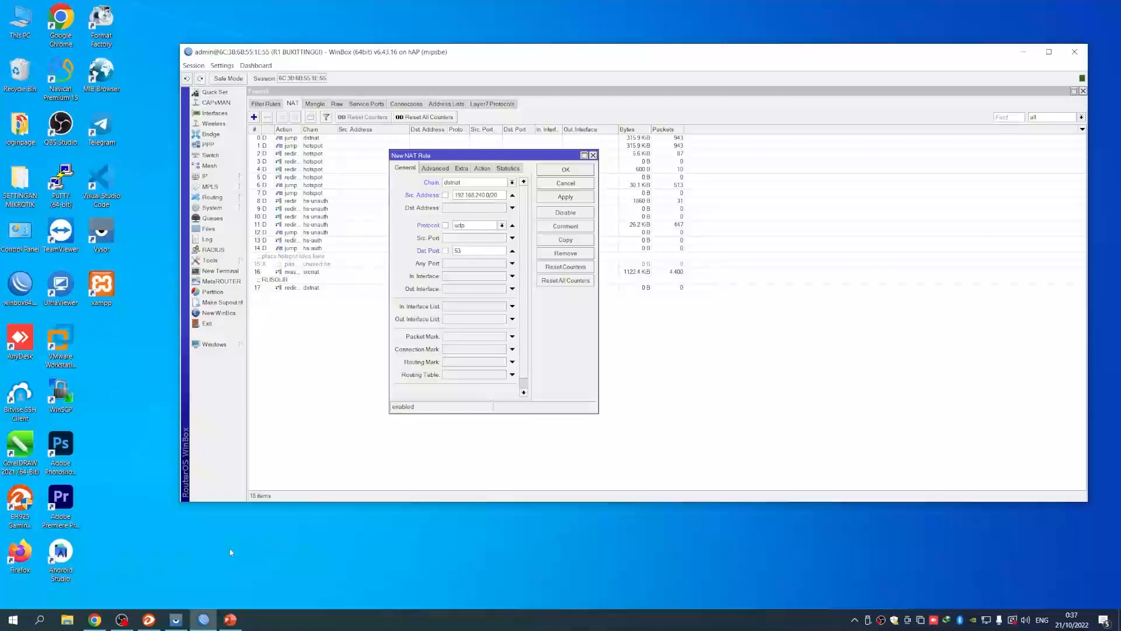
# - Set the new NAT rule's action to redirect to port 53 and save the rule
pyautogui.click(94, 619)
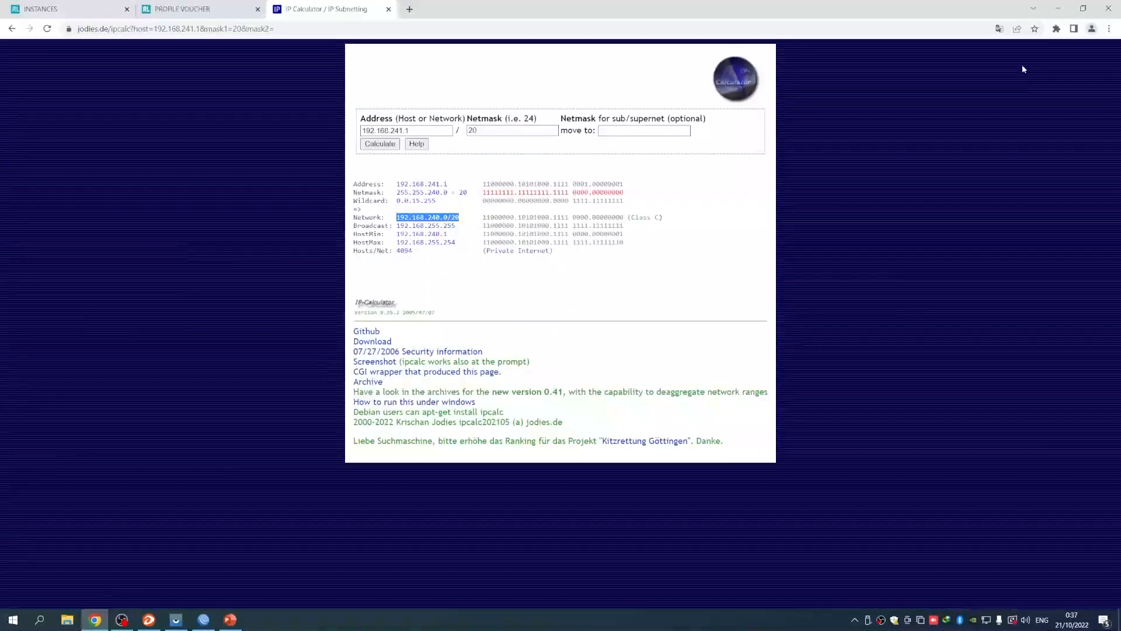
pyautogui.click(1058, 9)
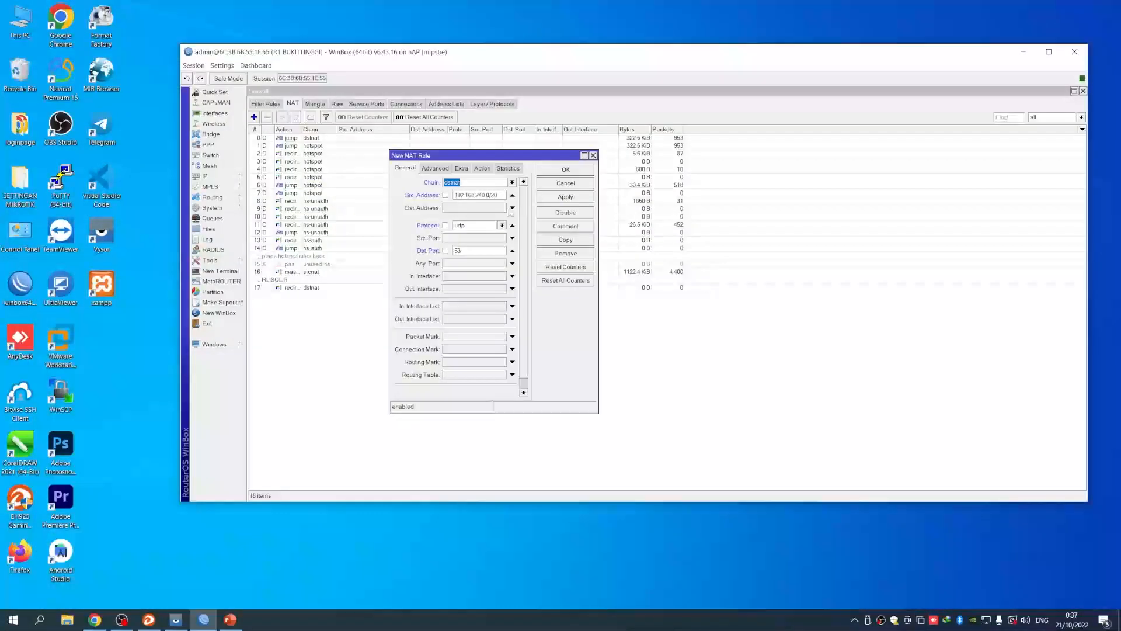
pyautogui.click(482, 169)
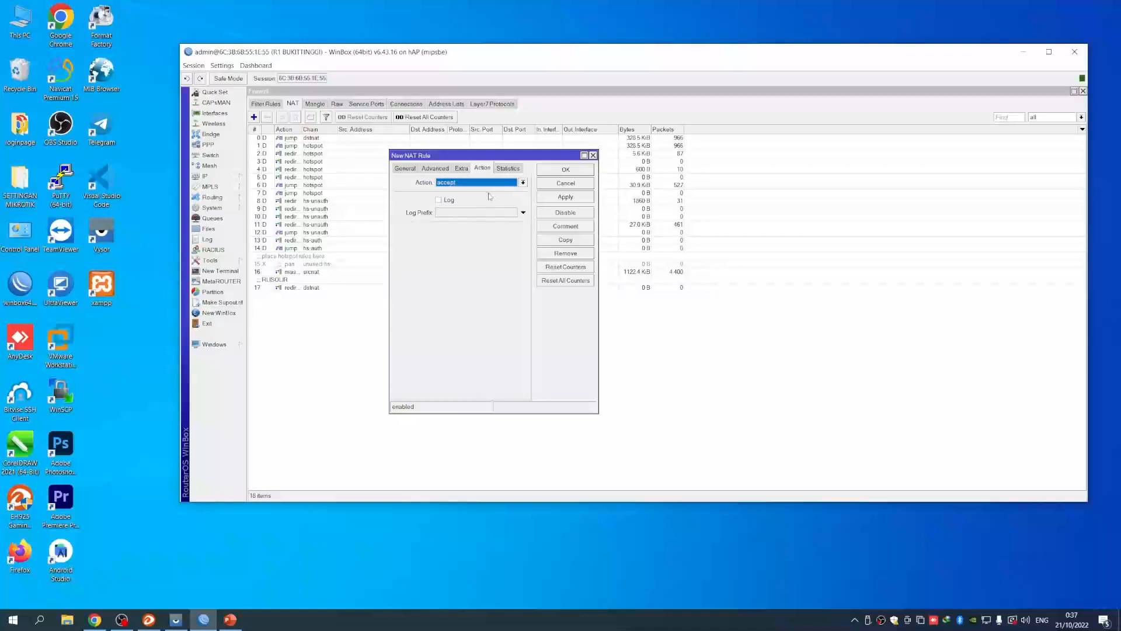
pyautogui.click(467, 185)
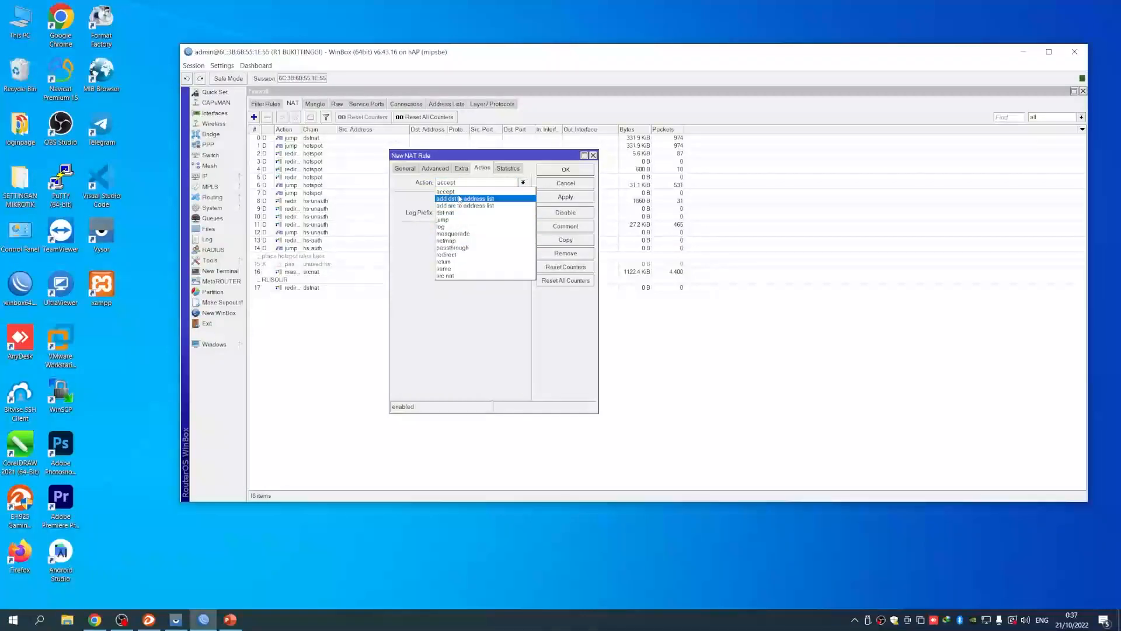
pyautogui.click(450, 255)
pyautogui.click(454, 231)
pyautogui.write('53')
pyautogui.click(566, 168)
pyautogui.click(428, 295)
# - Check in the DNS settings that remote requests are allowed, and accept the dialog
pyautogui.click(205, 176)
pyautogui.click(268, 249)
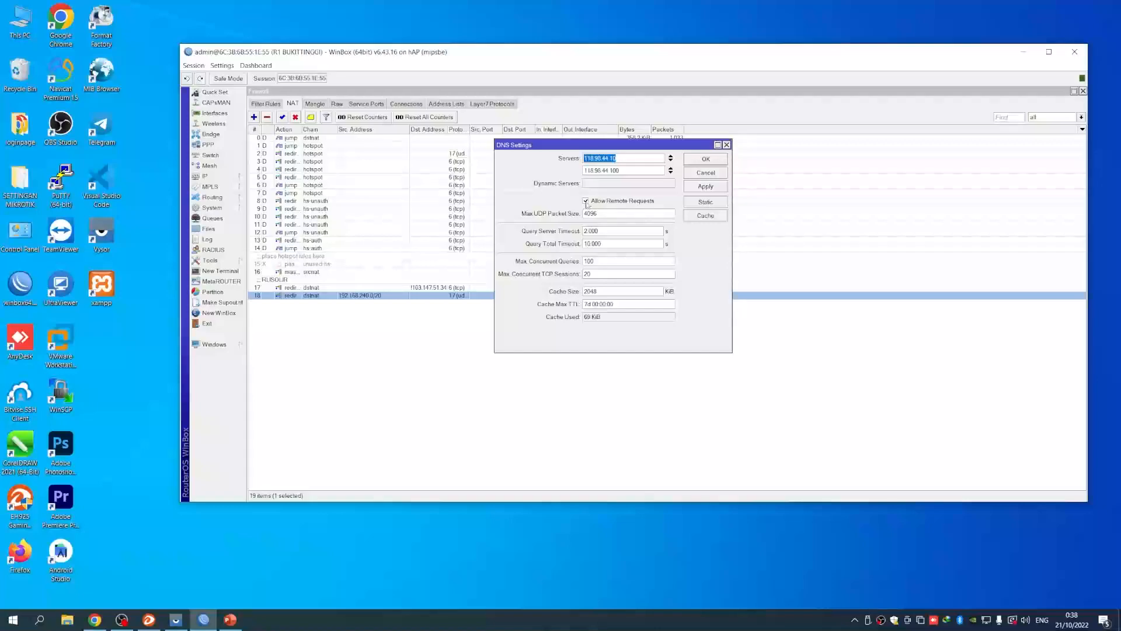
pyautogui.click(698, 163)
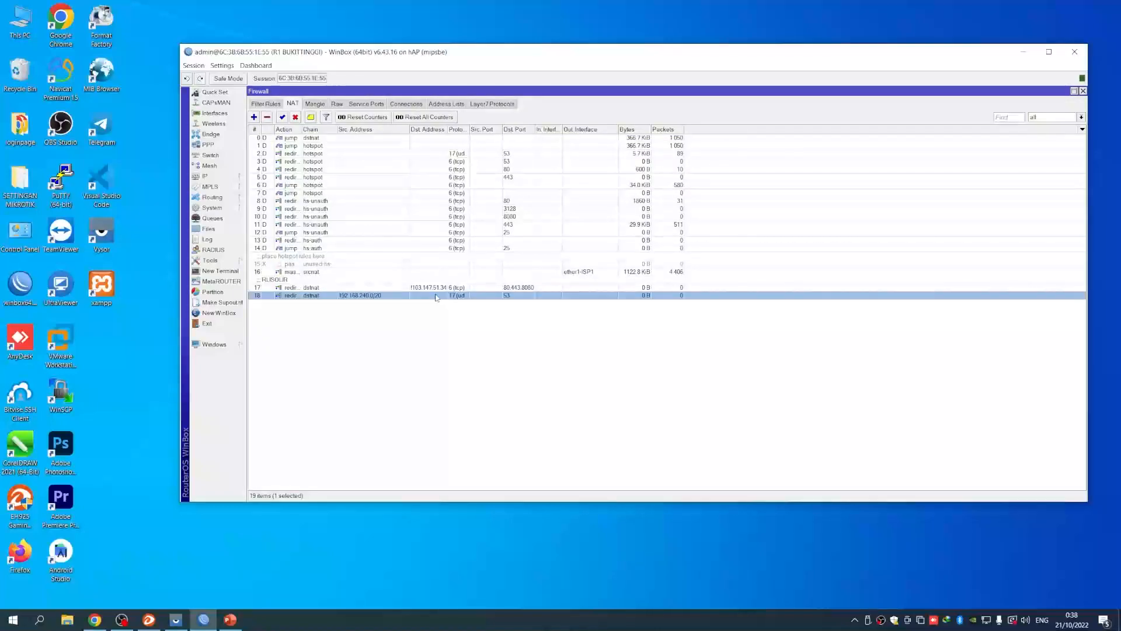
# - Add the comment "Force to Internal DNS" to the redirect rule for source 192.168.240.0/20
pyautogui.rightClick(403, 295)
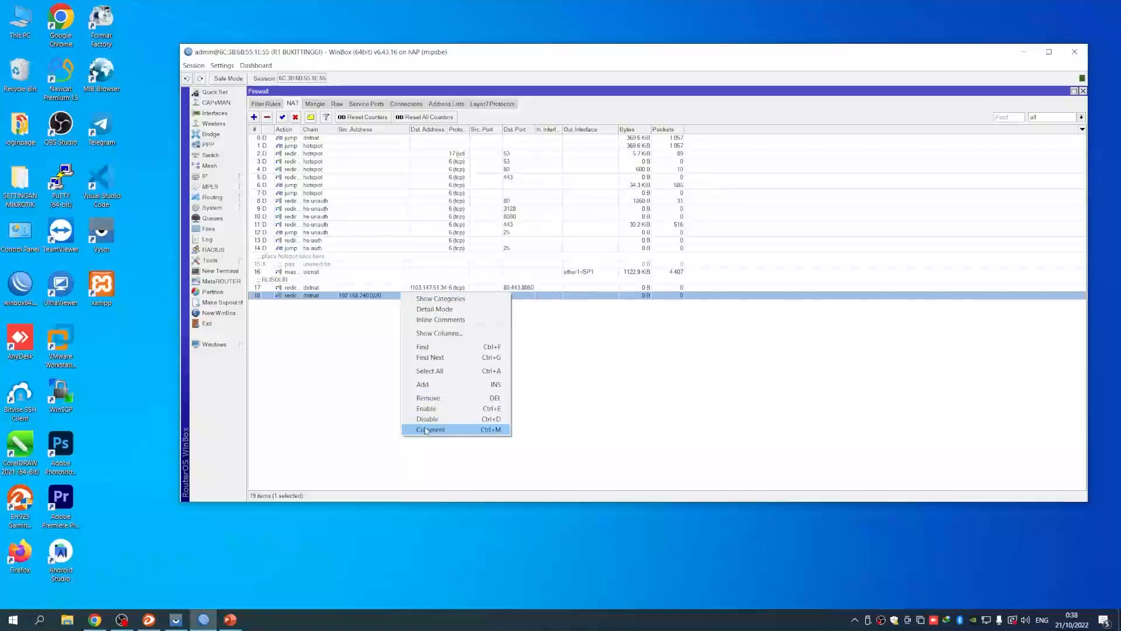
pyautogui.click(509, 428)
pyautogui.write('Force to')
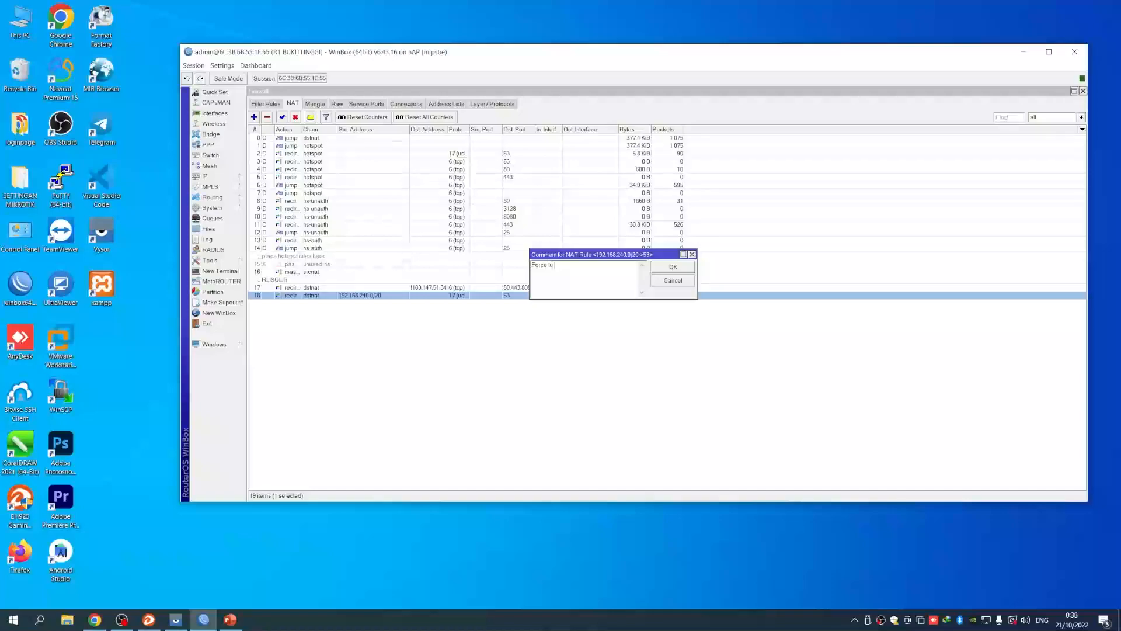
pyautogui.write(' Internal DNS')
pyautogui.click(666, 269)
pyautogui.click(409, 302)
# - Examine the static DNS entry for mywifi.net, leaving the entry and the DNS settings without changes
pyautogui.click(236, 177)
pyautogui.click(275, 249)
pyautogui.click(705, 202)
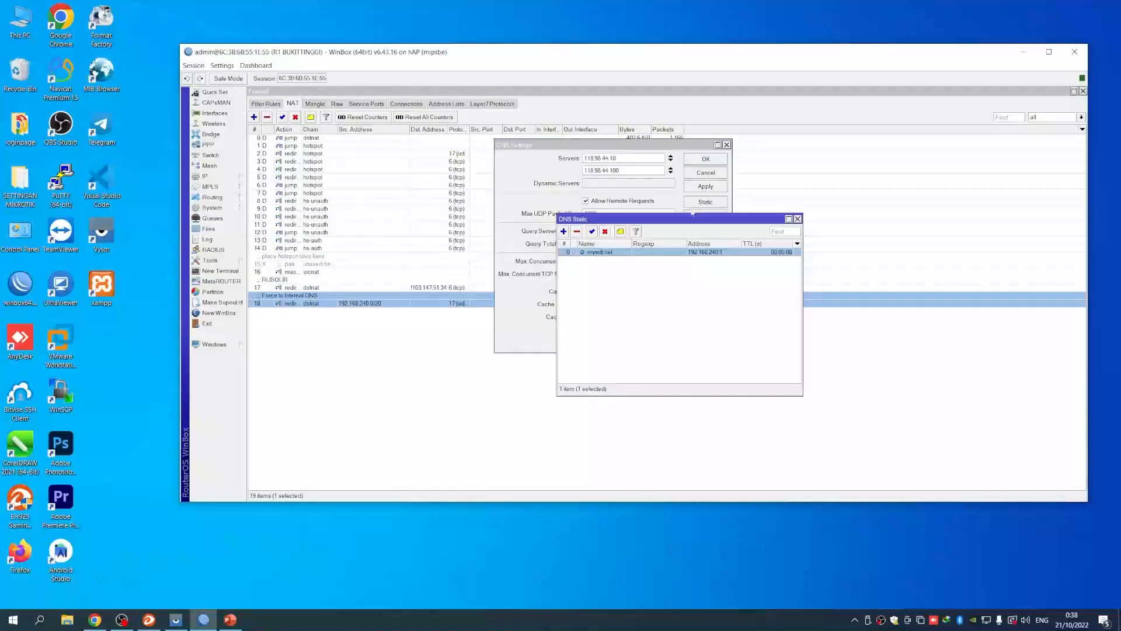
pyautogui.doubleClick(613, 253)
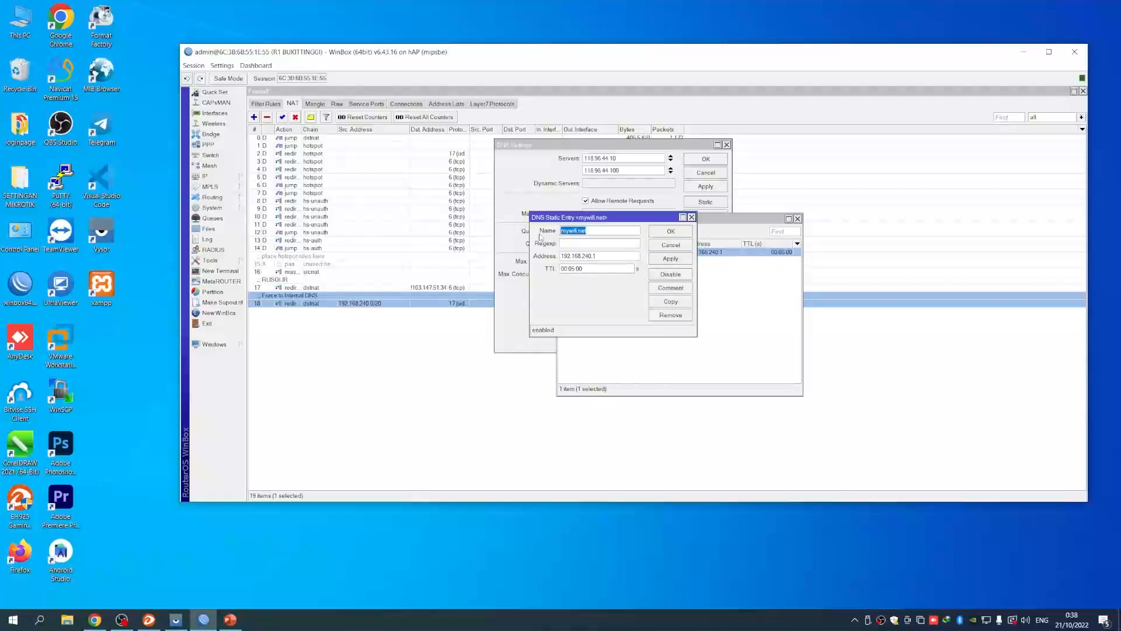
pyautogui.click(665, 246)
pyautogui.click(798, 219)
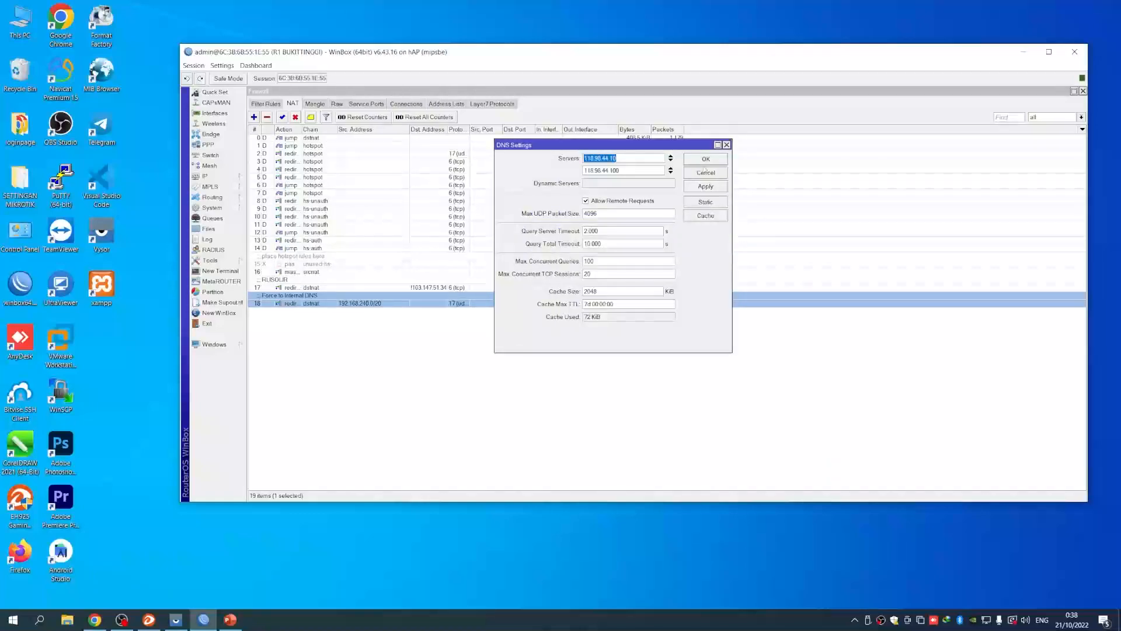
pyautogui.click(705, 172)
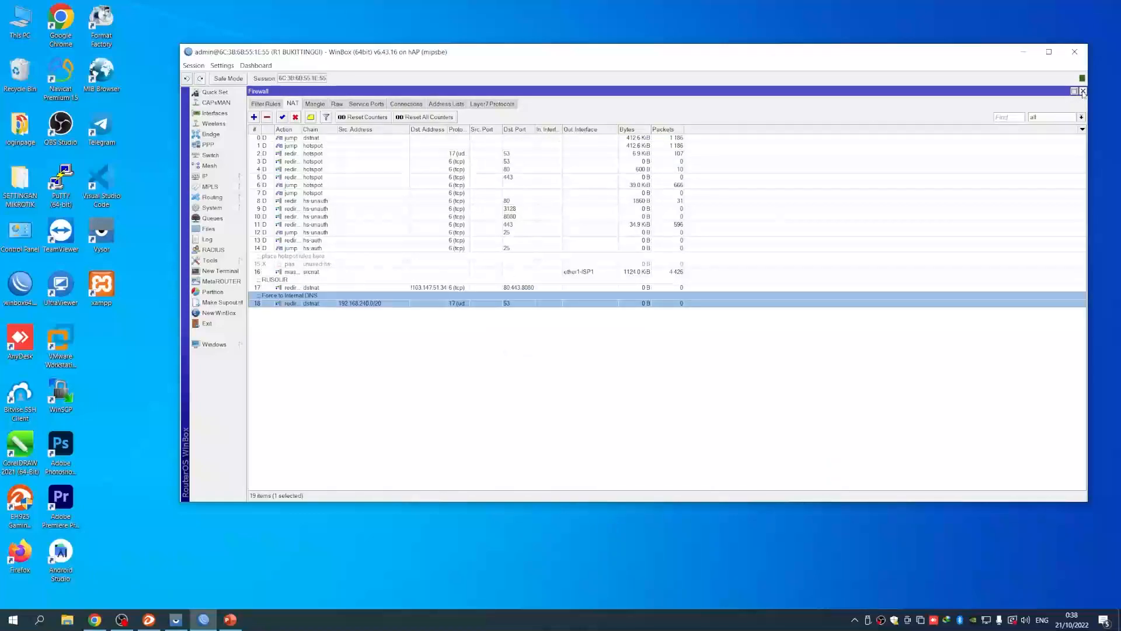
# - Close the firewall and hotspot windows and open the simple queues list above the interface list
pyautogui.click(1083, 91)
pyautogui.moveTo(464, 259); pyautogui.dragTo(450, 258)
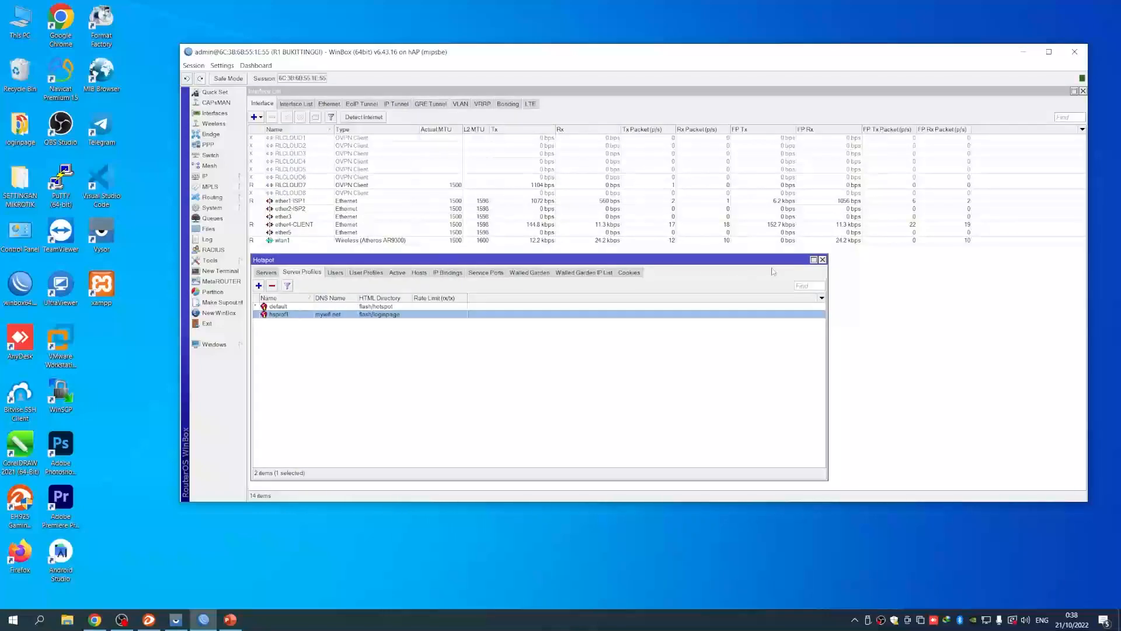
pyautogui.click(822, 260)
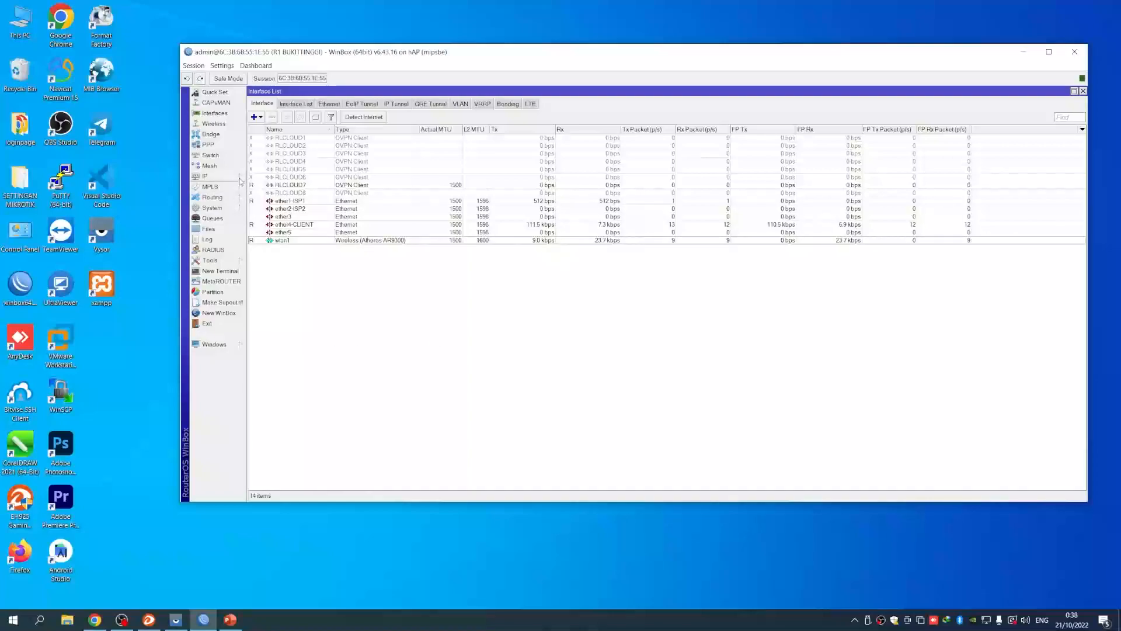
pyautogui.click(213, 220)
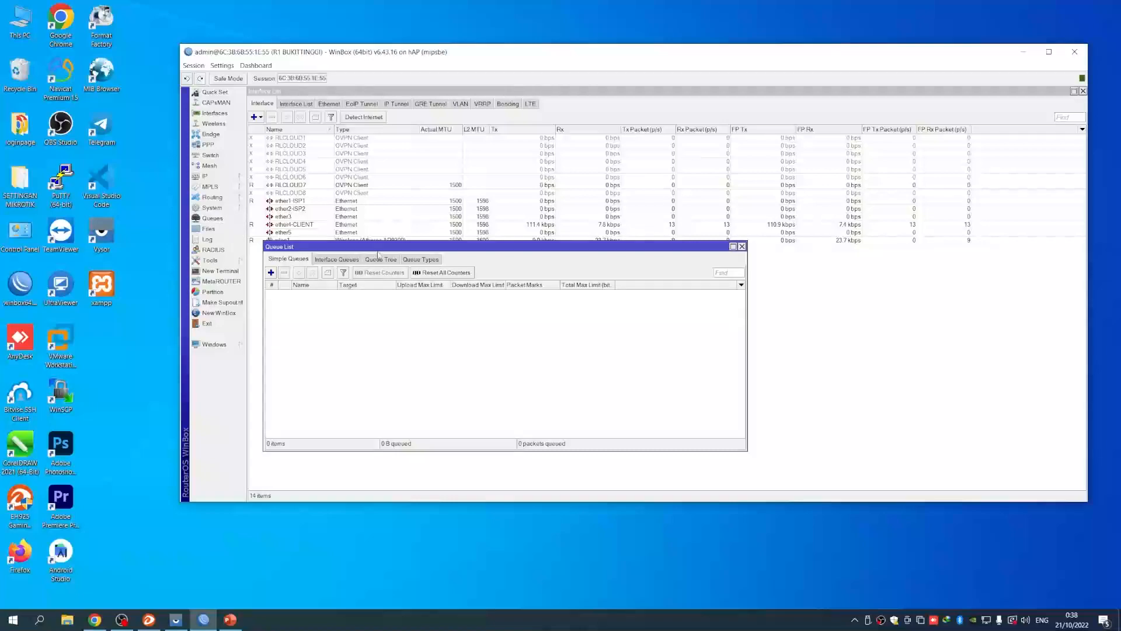
pyautogui.moveTo(374, 241); pyautogui.dragTo(380, 242)
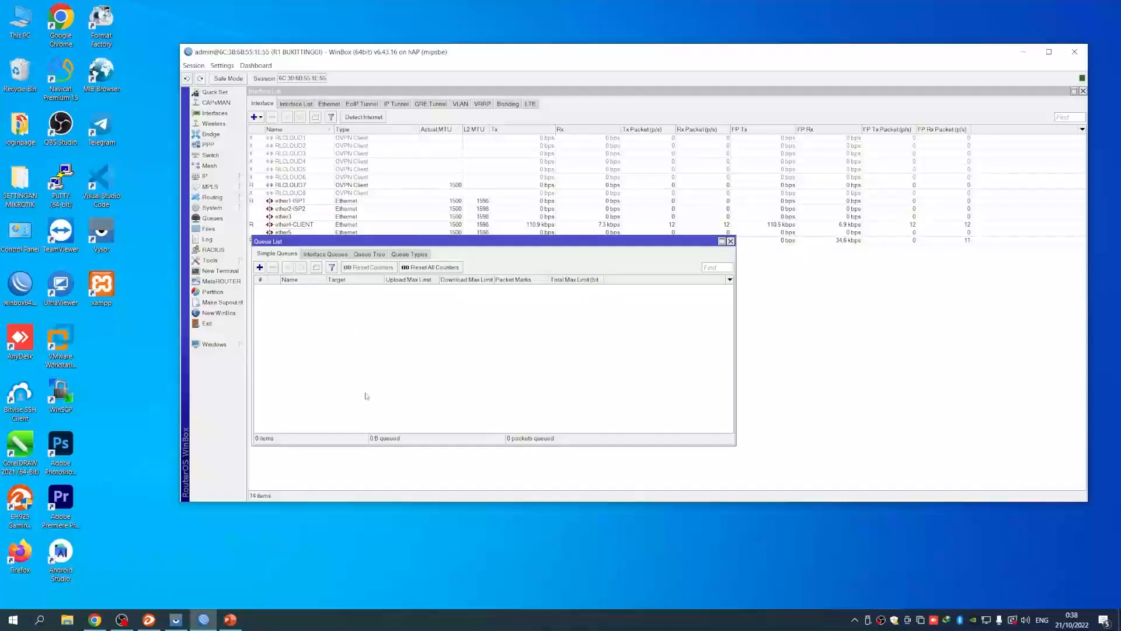
pyautogui.moveTo(449, 443); pyautogui.dragTo(449, 477)
pyautogui.moveTo(474, 242); pyautogui.dragTo(482, 195)
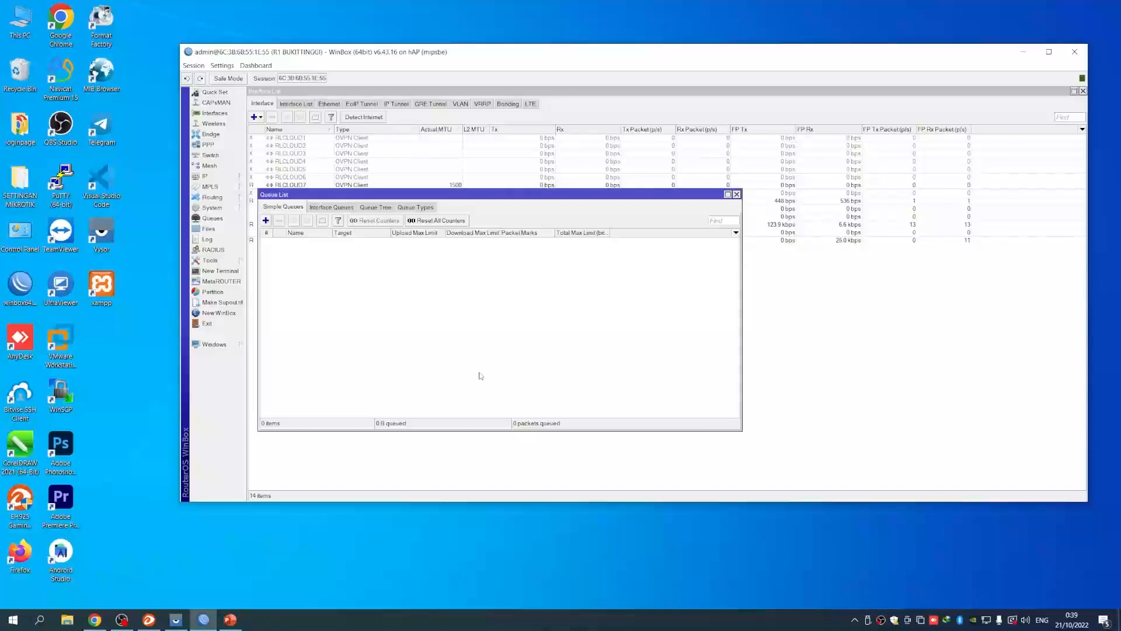
# - Switch to Chrome, copy the network address 192.168.240.0/20 from the IP Calculator results and minimize the browser
pyautogui.click(95, 619)
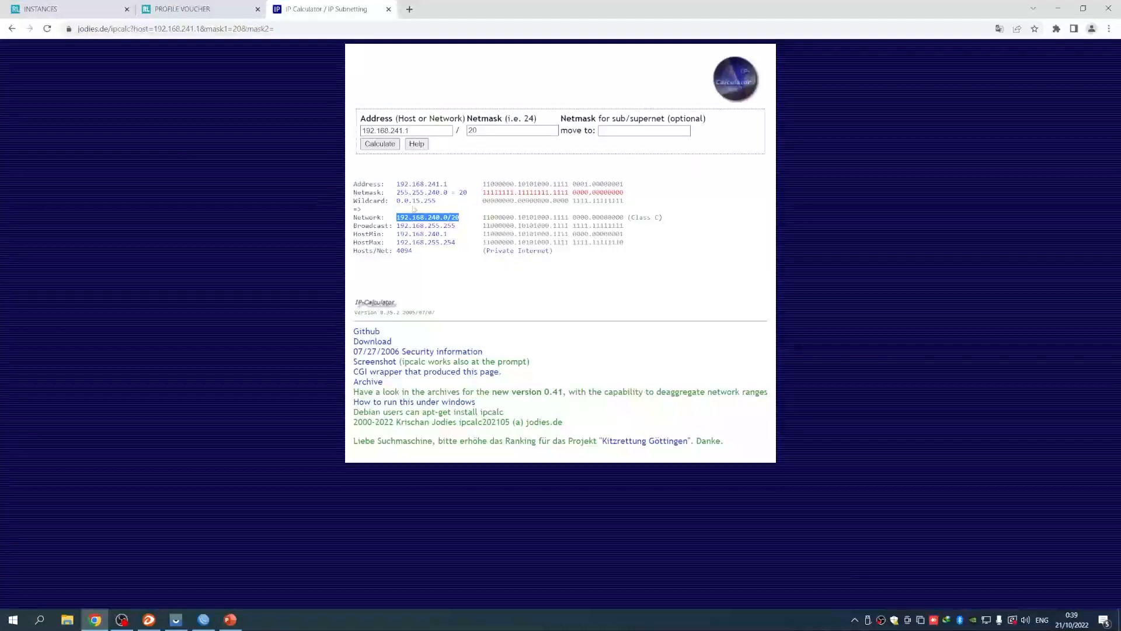
pyautogui.moveTo(397, 218)
pyautogui.mouseDown()
pyautogui.moveTo(463, 219)
pyautogui.moveTo(392, 218)
pyautogui.mouseUp()
pyautogui.rightClick(416, 227)
pyautogui.click(430, 227)
pyautogui.click(1058, 8)
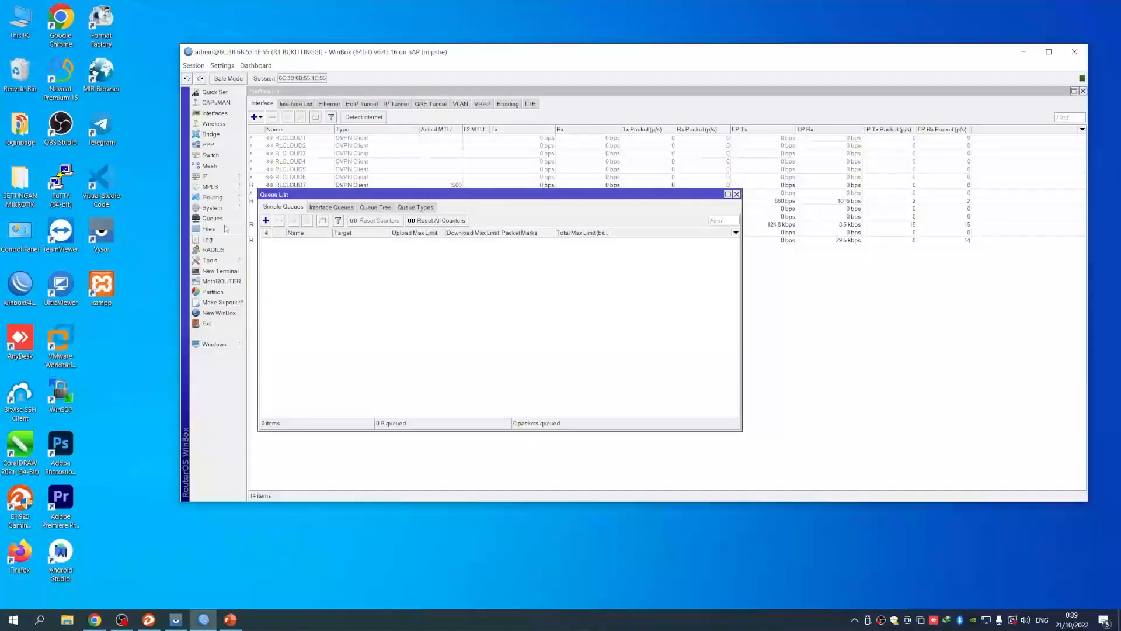
# - Start a new simple queue named Hotspot with target 192.168.240.0/20
pyautogui.click(266, 220)
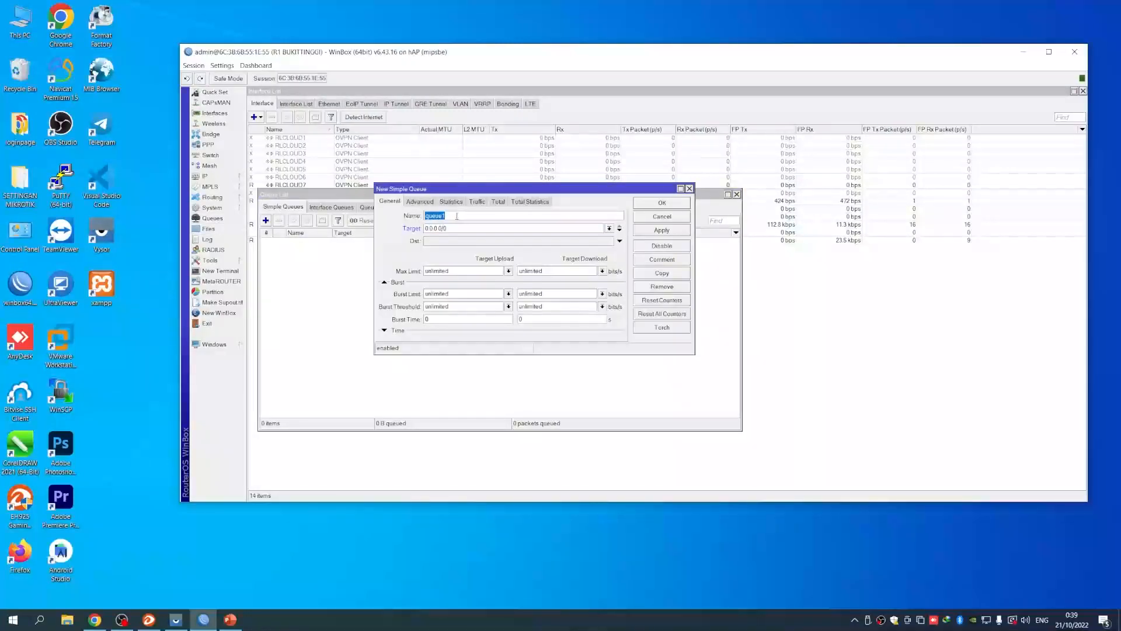
pyautogui.press('BackSpace')
pyautogui.write('Hotspot')
pyautogui.moveTo(459, 228); pyautogui.dragTo(374, 233)
pyautogui.hotkey('ctrl', 'v')
# - Set the queue's max limit to 50m for download and 20m for upload, and save it
pyautogui.doubleClick(532, 271)
pyautogui.write('50m')
pyautogui.doubleClick(438, 271)
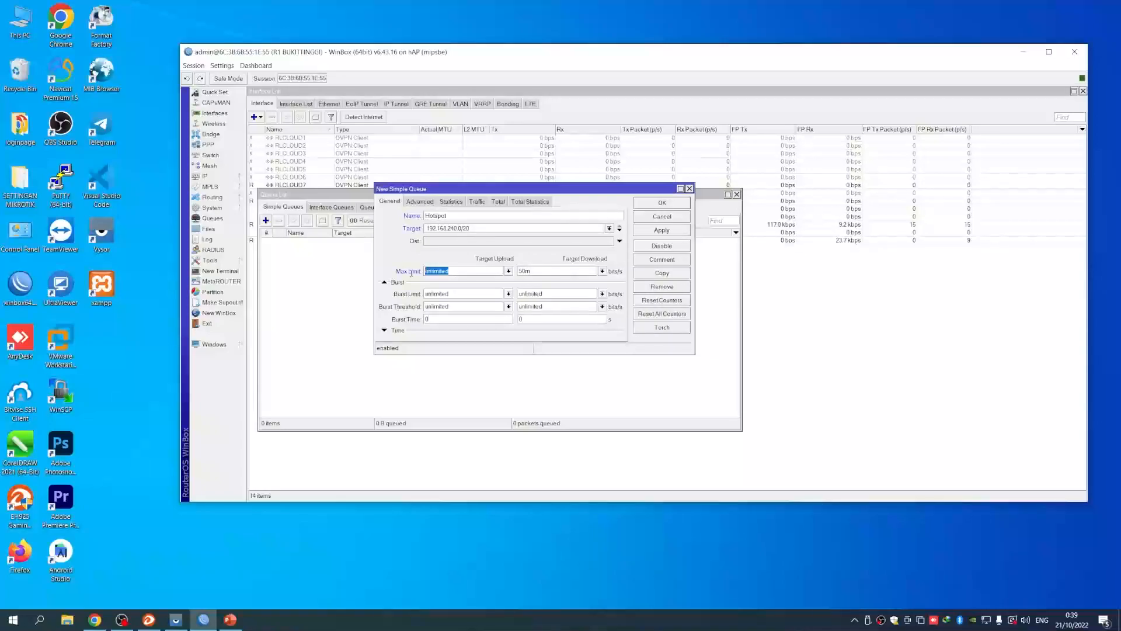
pyautogui.write('20m')
pyautogui.click(669, 204)
pyautogui.click(391, 241)
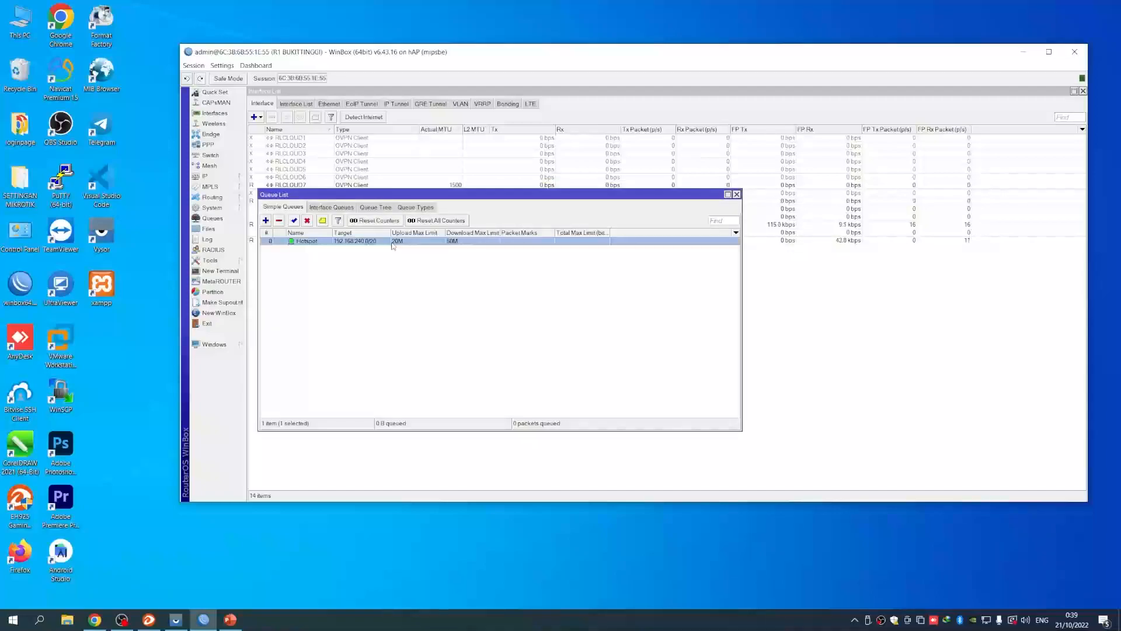
pyautogui.moveTo(426, 195); pyautogui.dragTo(428, 217)
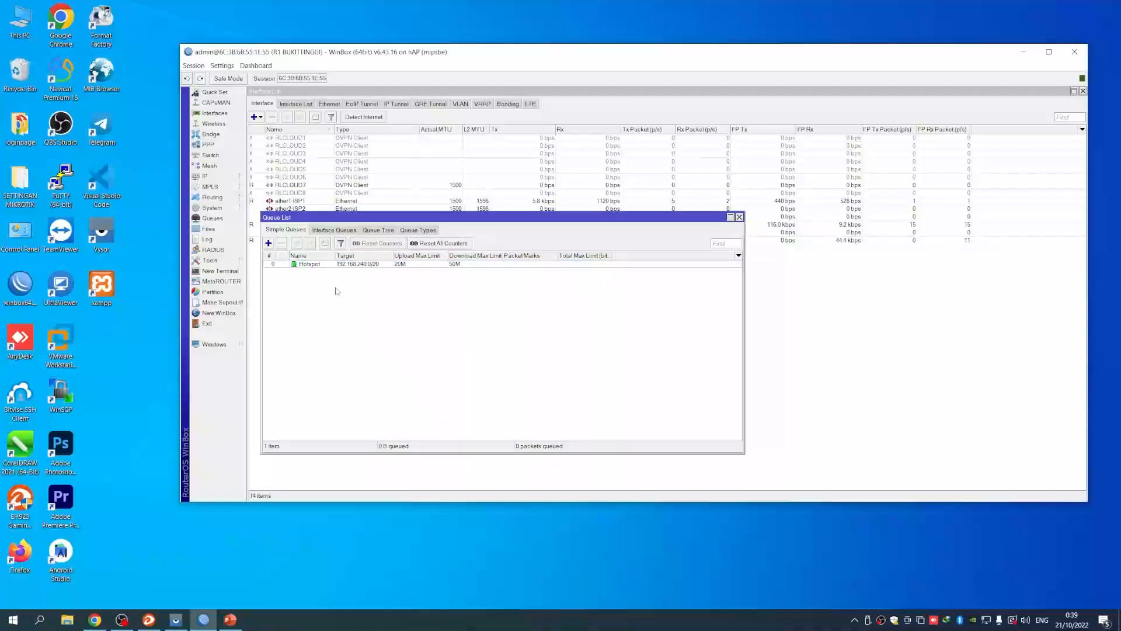
# - Set the parent queue of the RLRADIUS hotspot user profile to Hotspot and save the profile
pyautogui.click(235, 177)
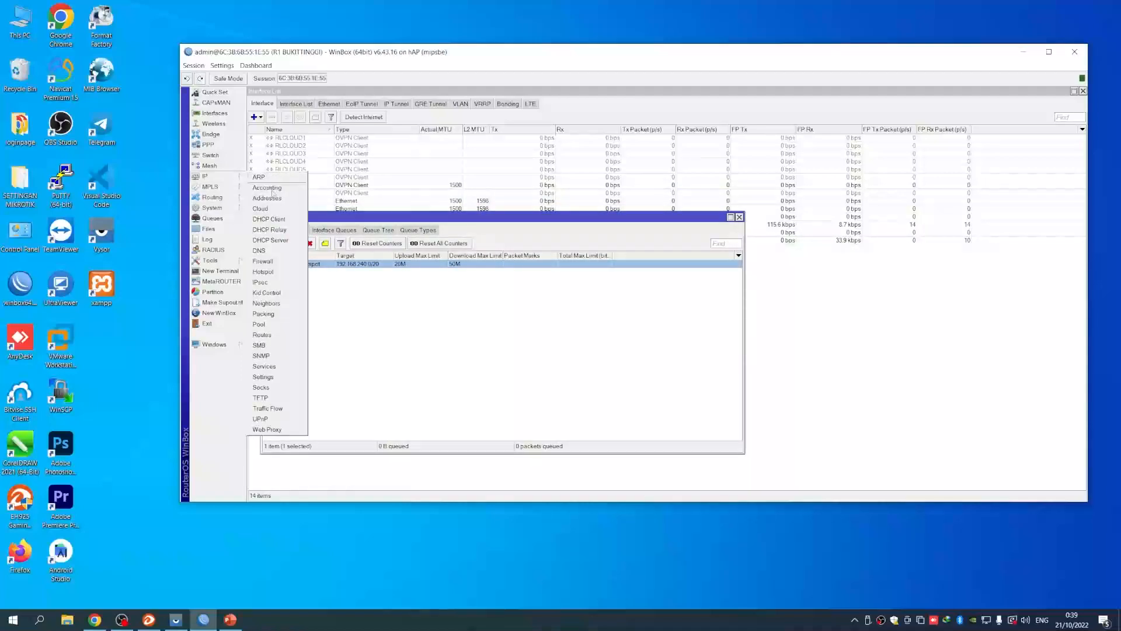
pyautogui.click(275, 268)
pyautogui.click(365, 272)
pyautogui.moveTo(392, 259); pyautogui.dragTo(569, 206)
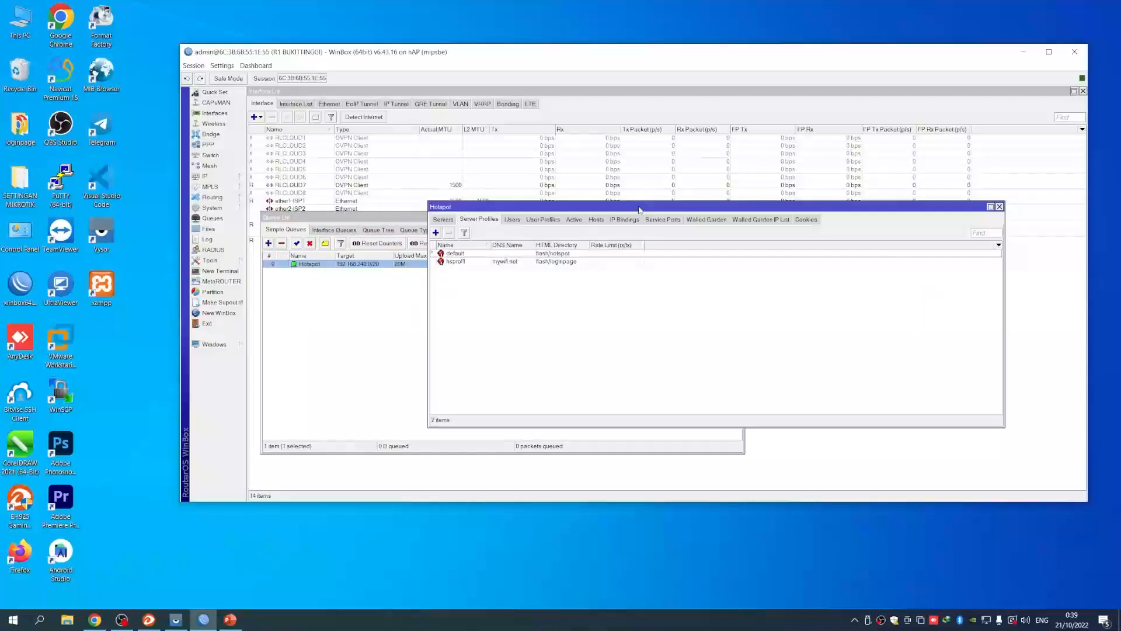
pyautogui.doubleClick(507, 253)
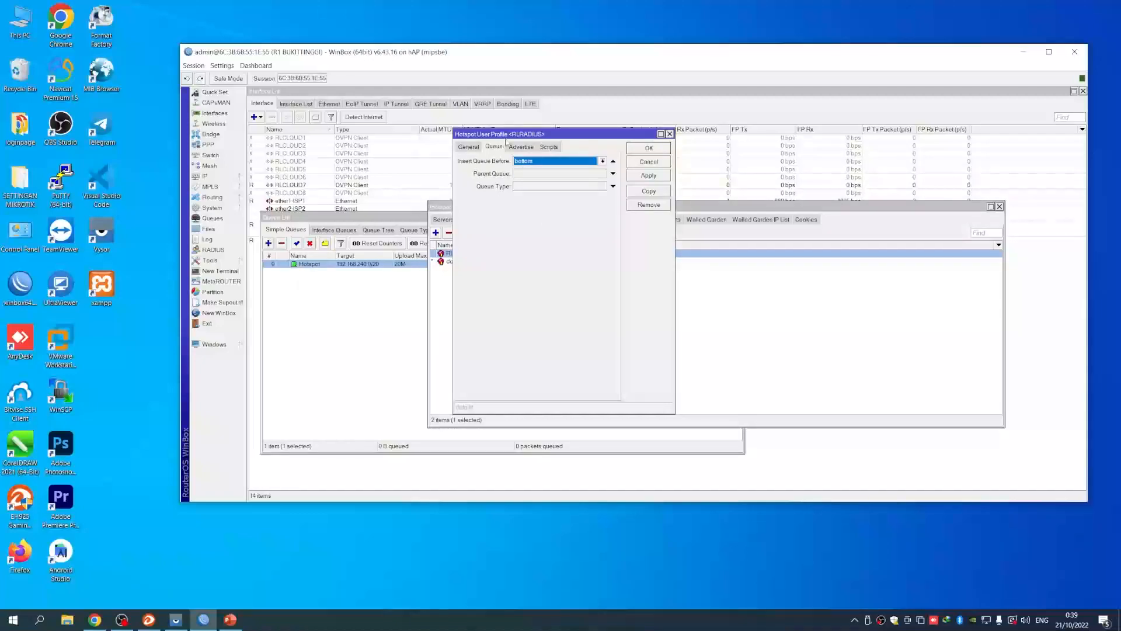
pyautogui.moveTo(522, 135); pyautogui.dragTo(596, 131)
pyautogui.click(601, 169)
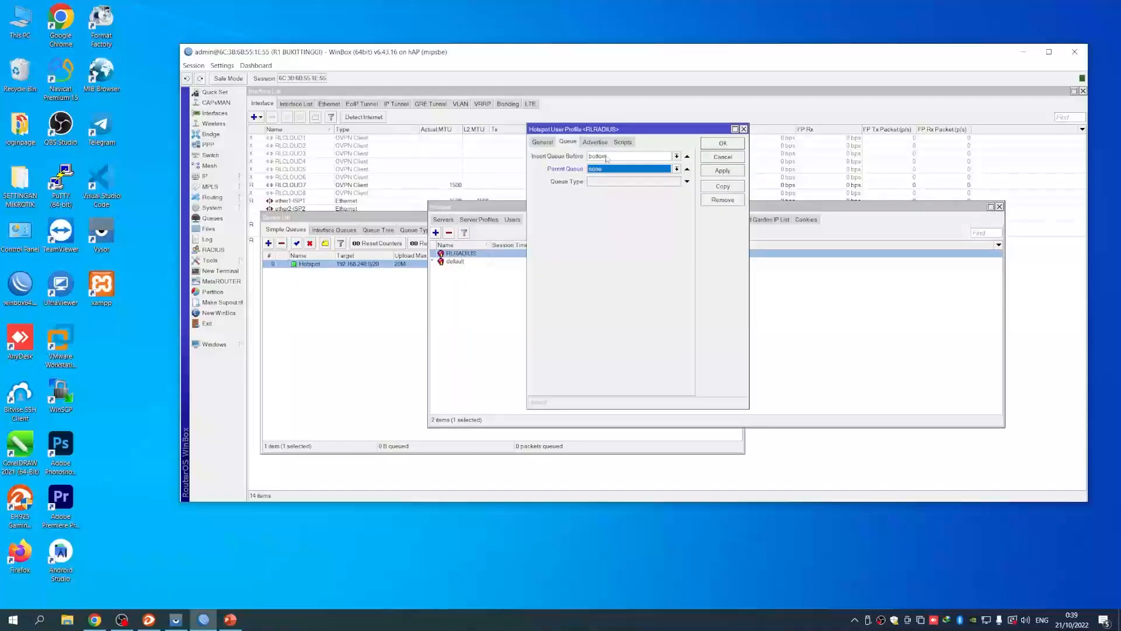
pyautogui.click(613, 171)
pyautogui.click(601, 186)
pyautogui.press('Return')
pyautogui.click(532, 320)
pyautogui.click(546, 253)
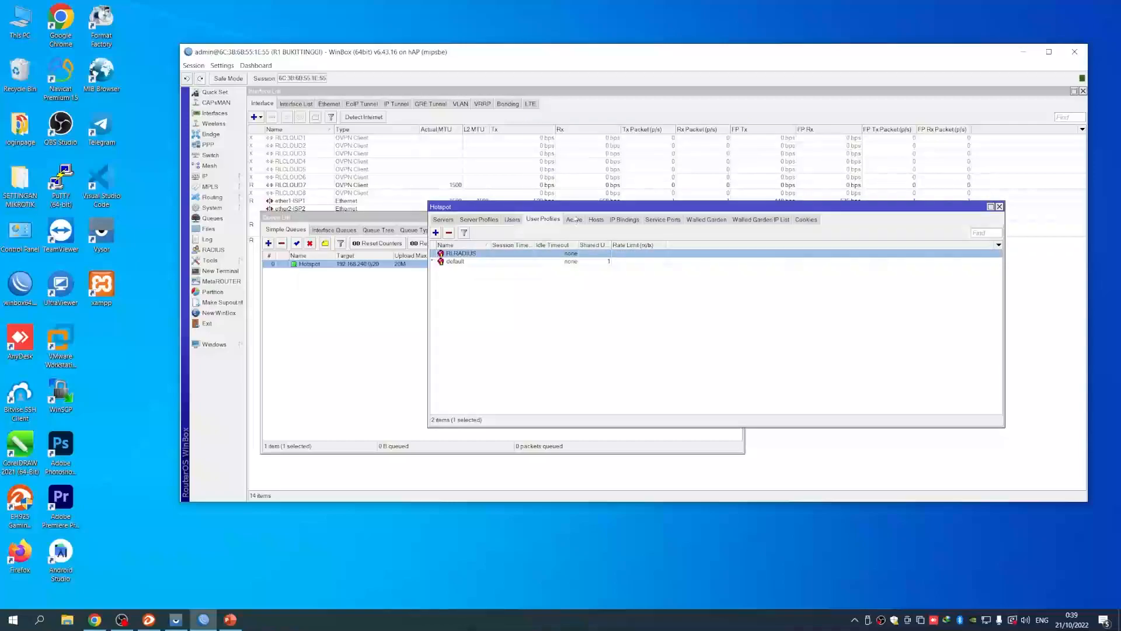
# - Compare the Hotspot simple queue with the queue settings of the RLRADIUS user profile
pyautogui.moveTo(534, 207); pyautogui.dragTo(549, 206)
pyautogui.click(325, 282)
pyautogui.click(324, 265)
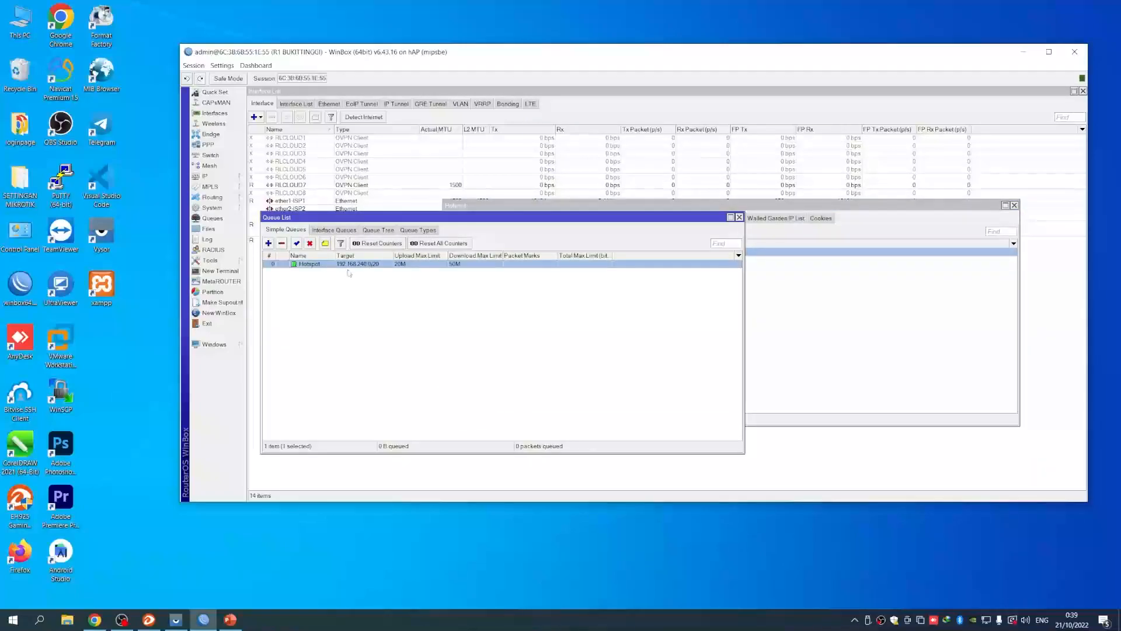
pyautogui.click(774, 275)
pyautogui.doubleClick(590, 252)
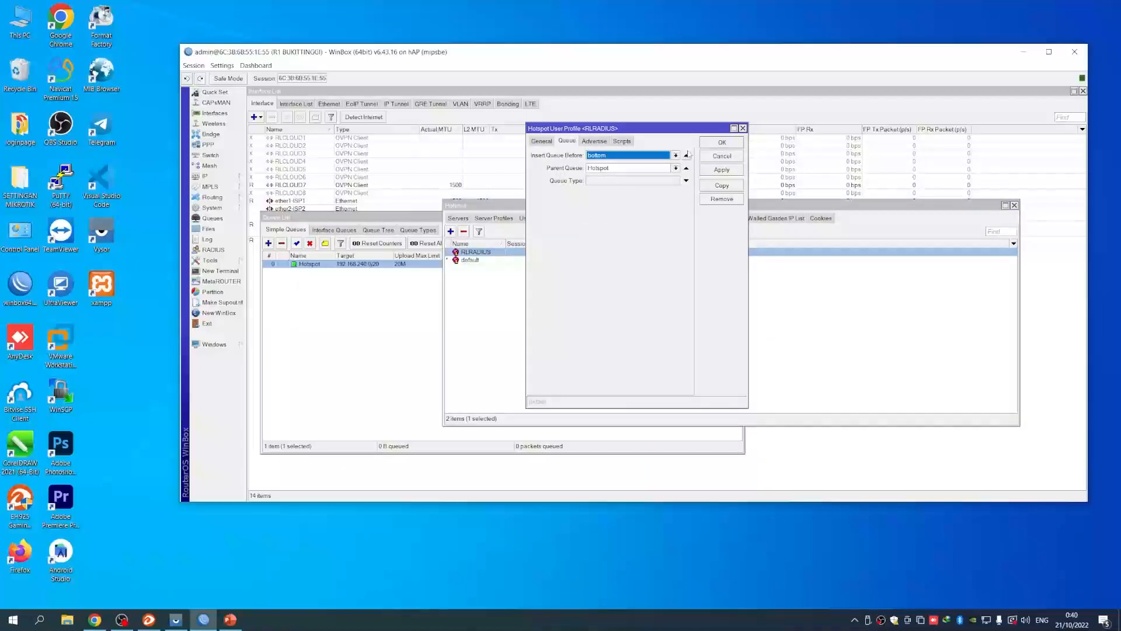
pyautogui.click(710, 144)
pyautogui.click(589, 252)
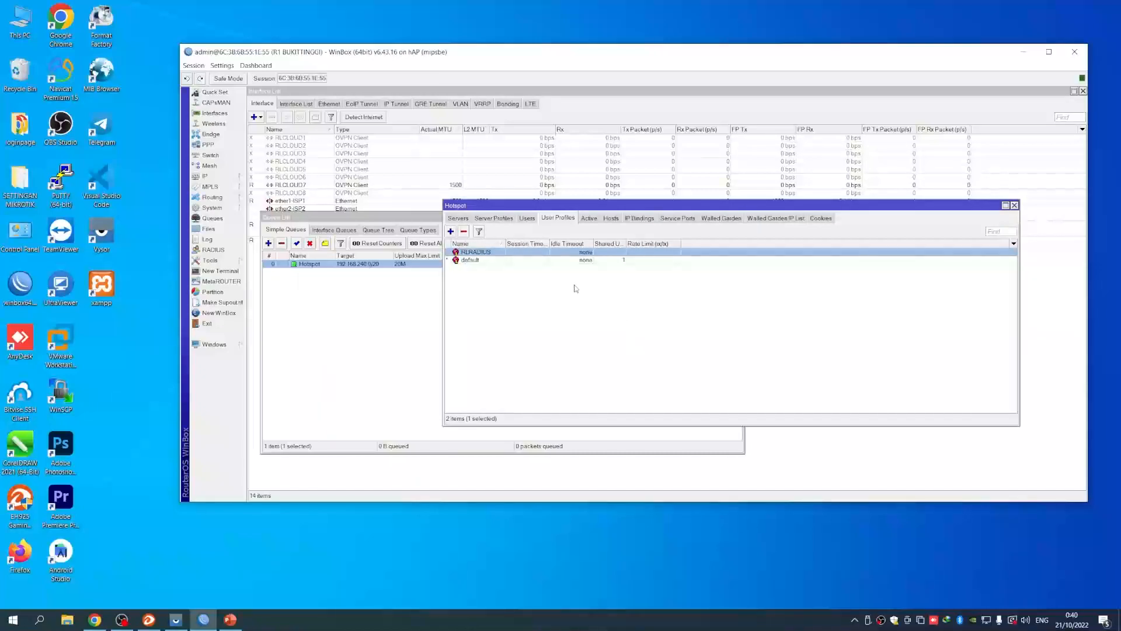
pyautogui.doubleClick(583, 254)
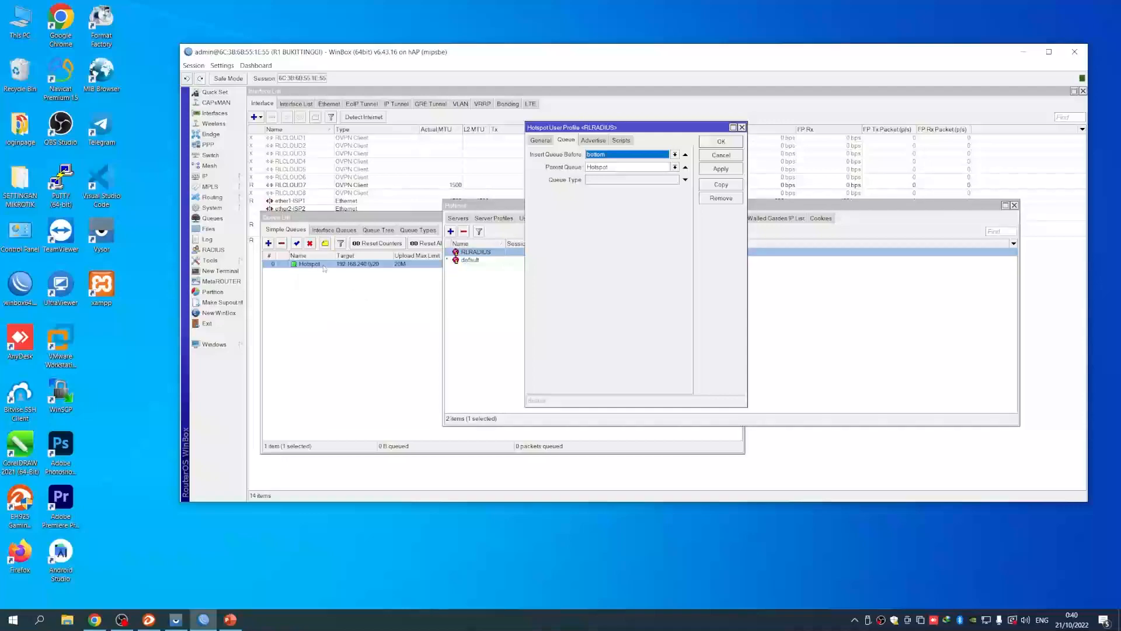
pyautogui.click(718, 154)
pyautogui.click(521, 303)
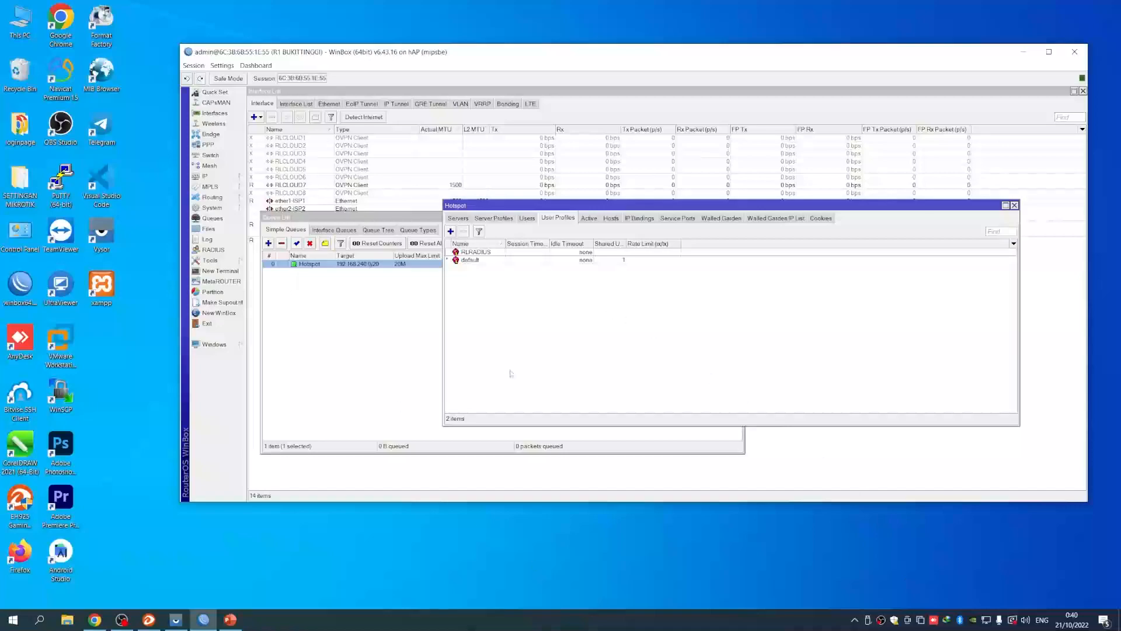
# - Delete the Hotspot queue from the simple queues list
pyautogui.moveTo(577, 209); pyautogui.dragTo(584, 207)
pyautogui.click(395, 352)
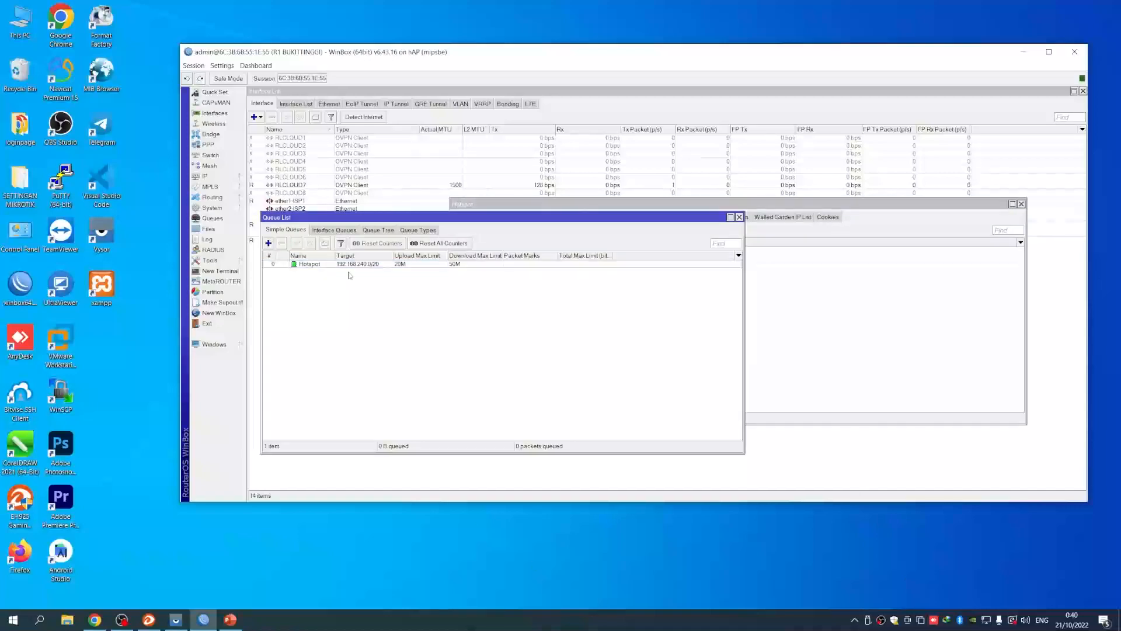
pyautogui.click(350, 266)
pyautogui.click(281, 243)
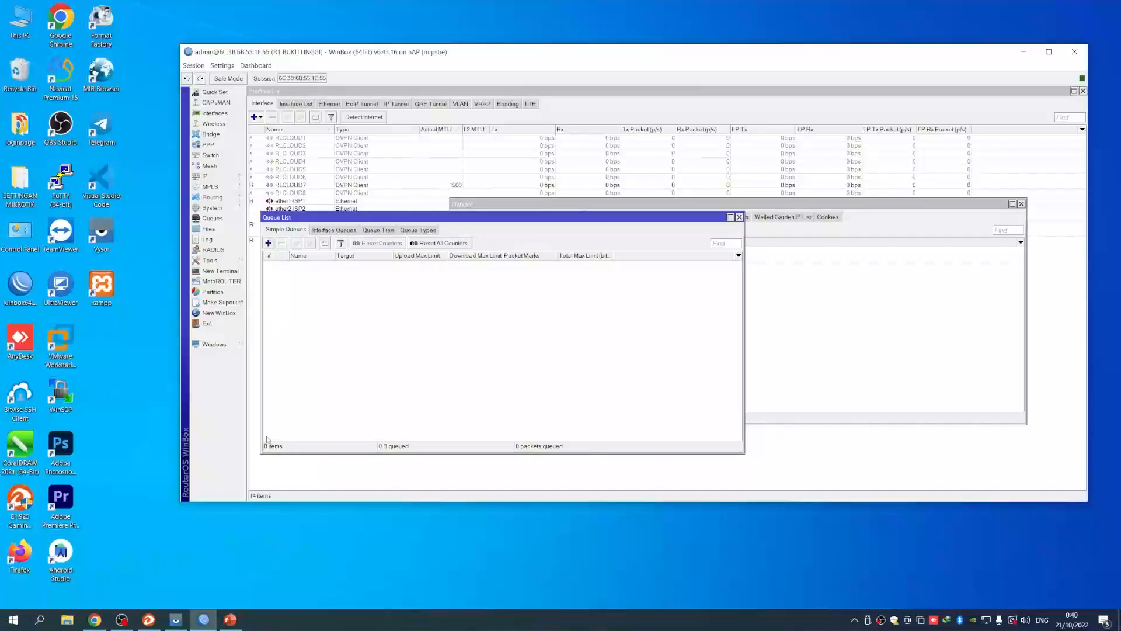
# - In the RLRADIUS hotspot user profile, set Insert Queue Before to first, clear the parent queue, and save the profile
pyautogui.click(834, 323)
pyautogui.click(506, 252)
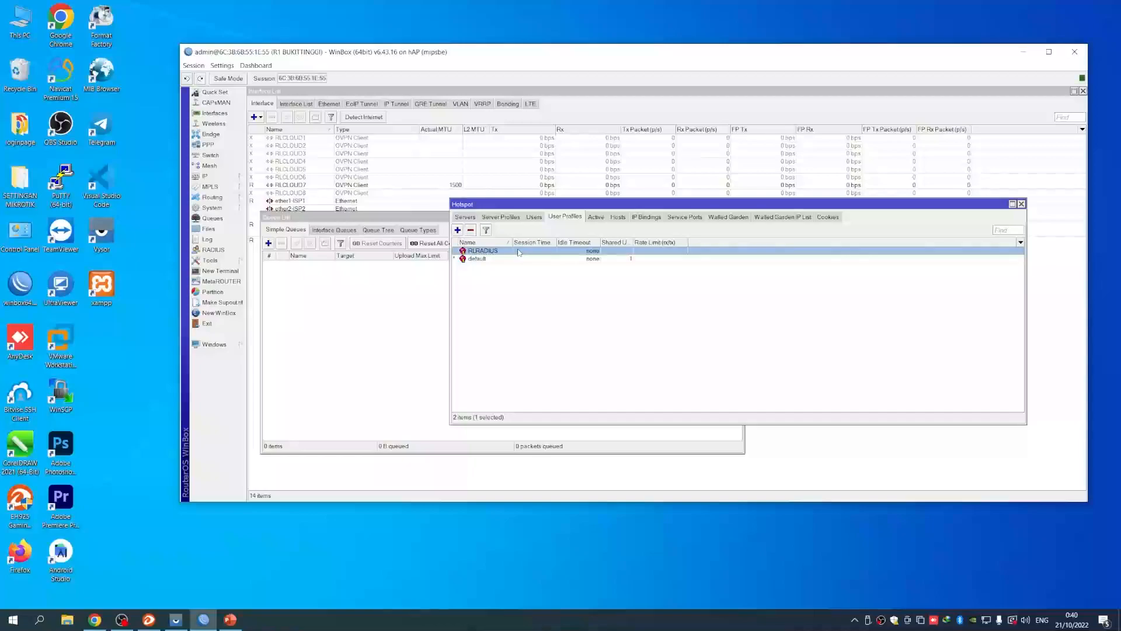
pyautogui.doubleClick(506, 252)
pyautogui.click(675, 154)
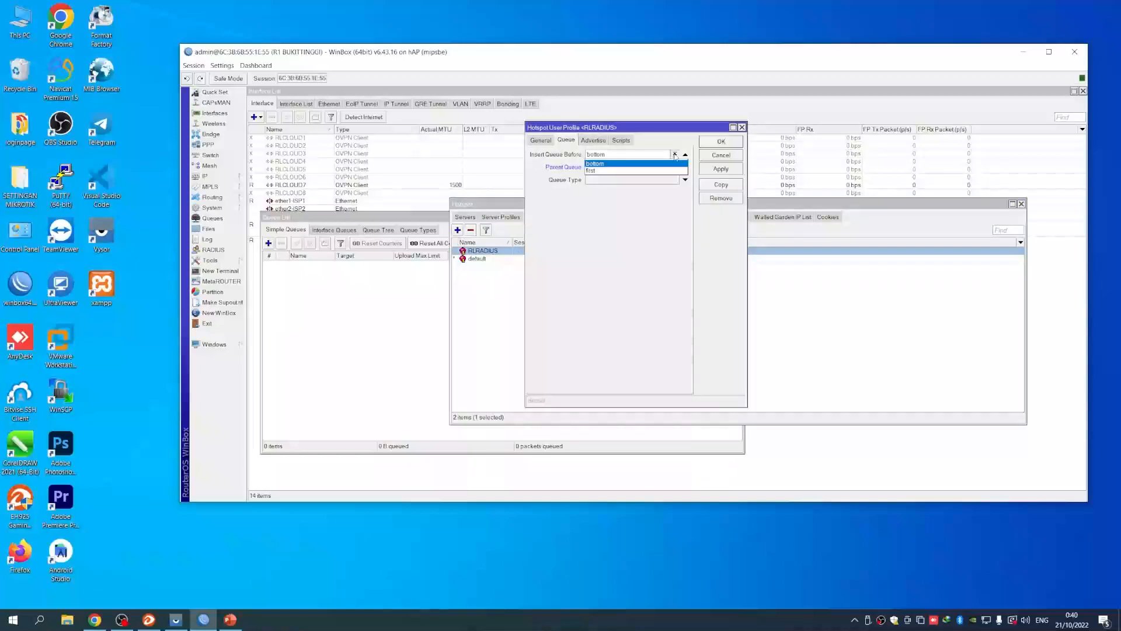
pyautogui.click(607, 171)
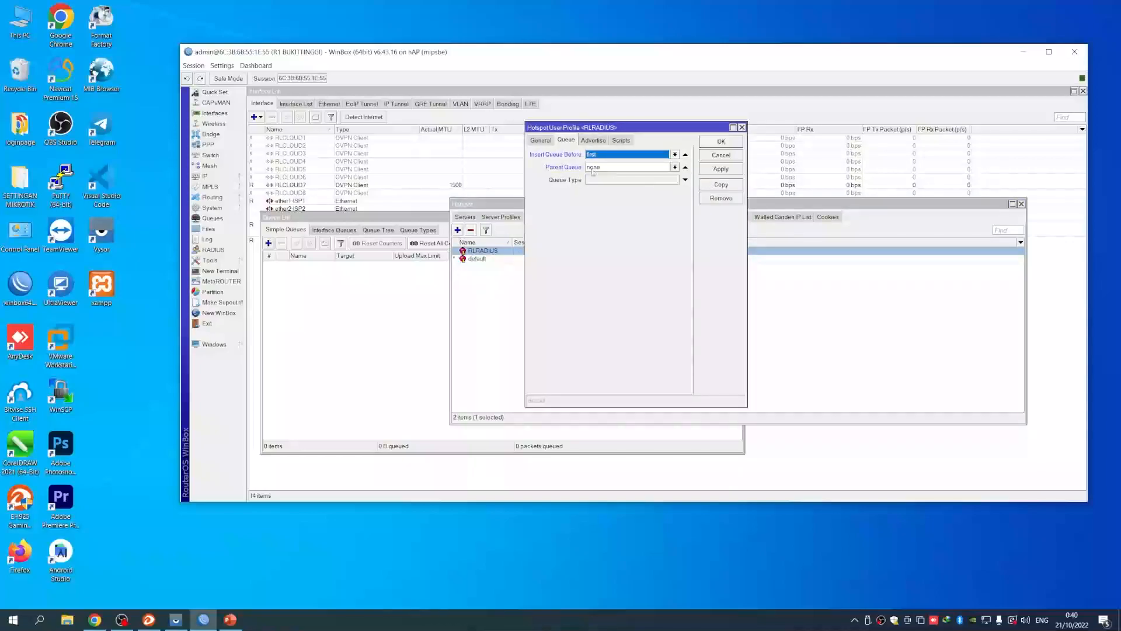
pyautogui.click(685, 167)
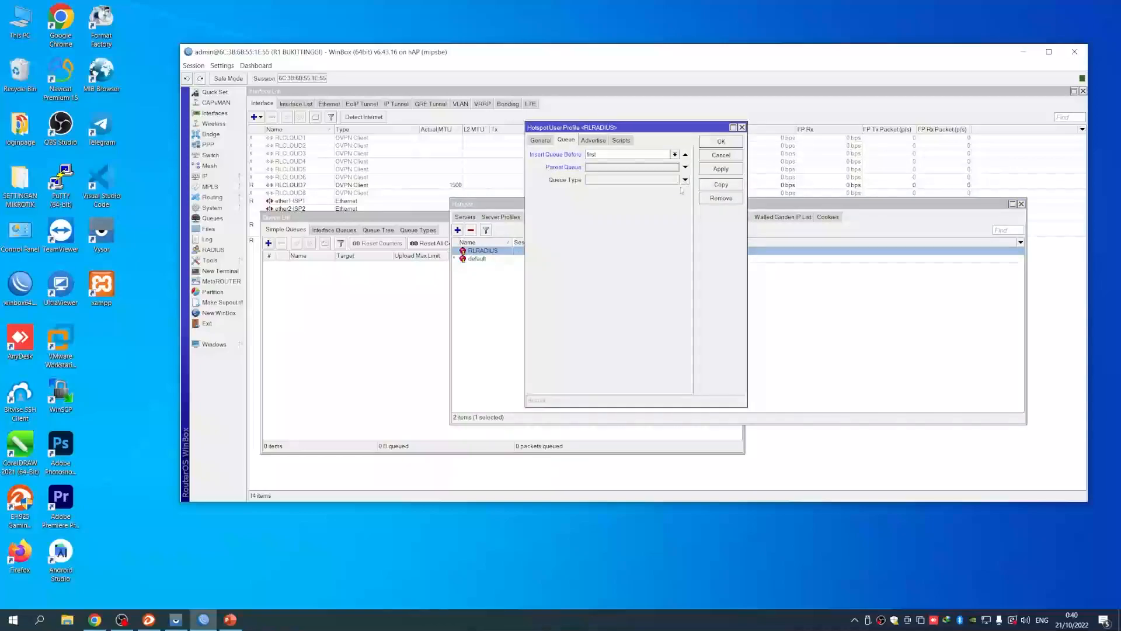
pyautogui.click(722, 143)
# - Review the RADIUS settings of the hsprof1 hotspot server profile and close it
pyautogui.moveTo(641, 206)
pyautogui.mouseDown()
pyautogui.moveTo(609, 192)
pyautogui.moveTo(625, 194)
pyautogui.mouseUp()
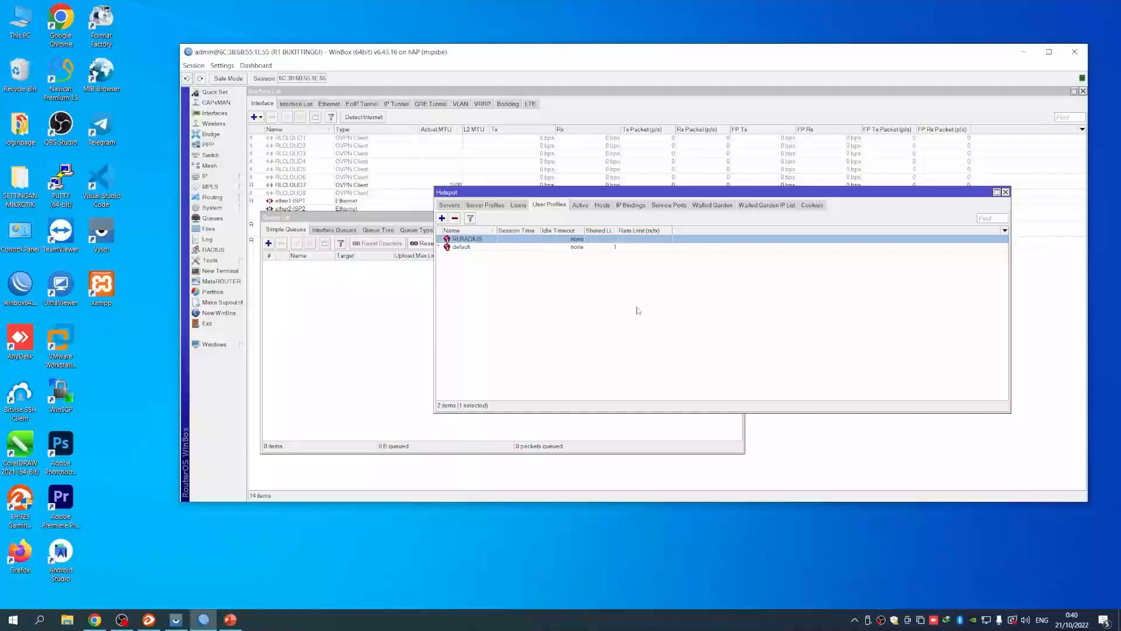
pyautogui.moveTo(953, 193); pyautogui.dragTo(948, 223)
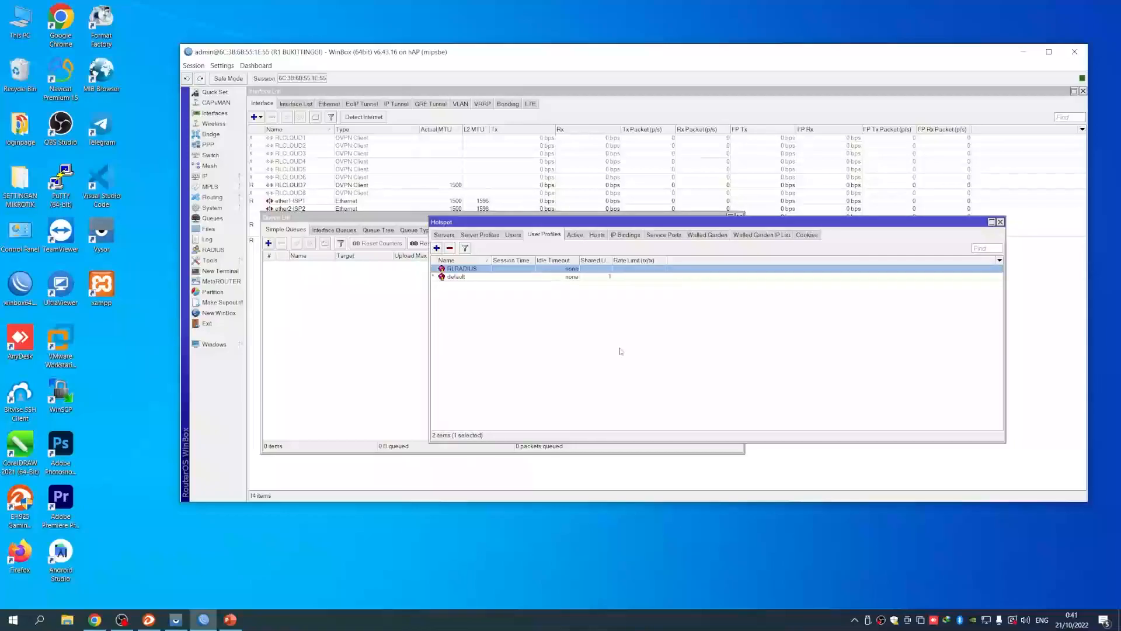
pyautogui.click(492, 236)
pyautogui.click(512, 278)
pyautogui.doubleClick(512, 278)
pyautogui.click(403, 173)
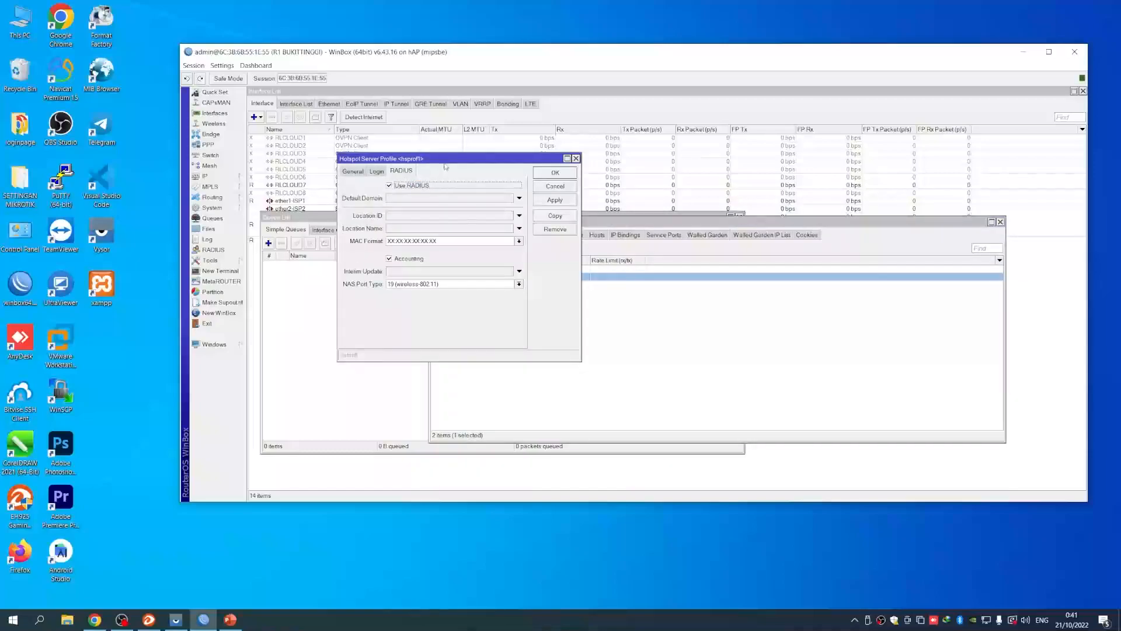
pyautogui.moveTo(447, 162); pyautogui.dragTo(552, 188)
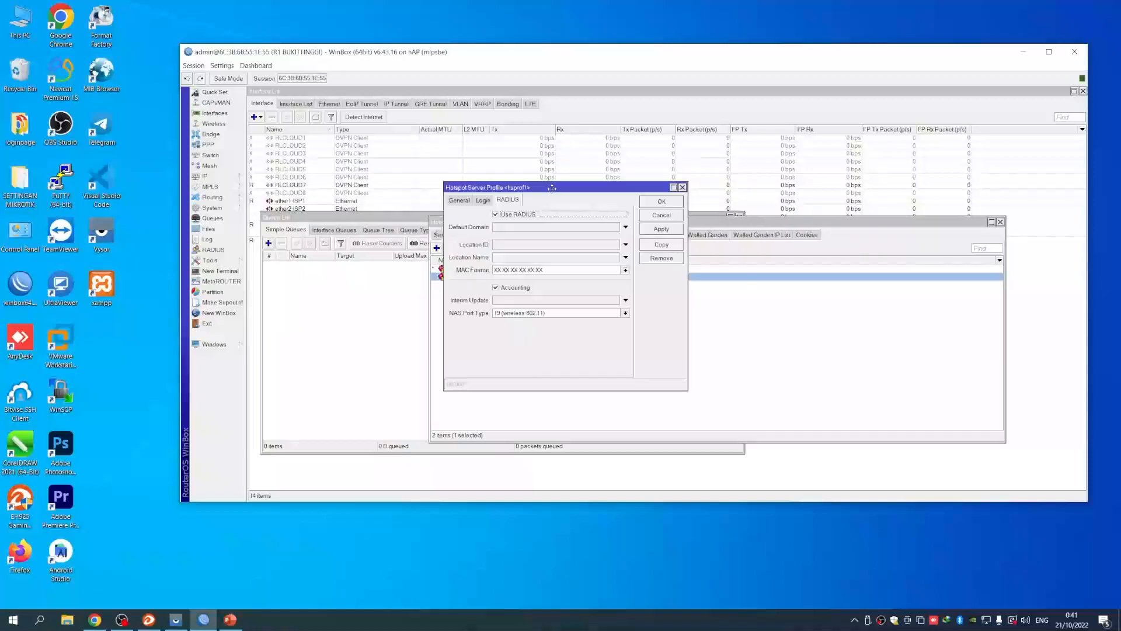
pyautogui.click(662, 202)
# - Check the queue settings of the RLRADIUS hotspot user profile and close it
pyautogui.click(544, 234)
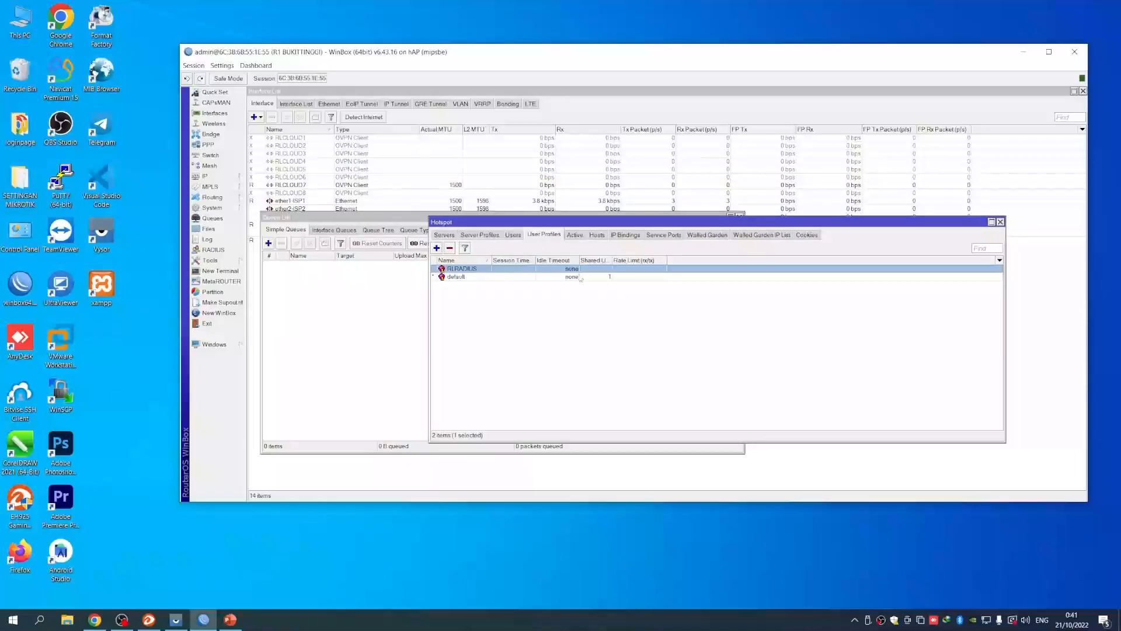
pyautogui.doubleClick(499, 269)
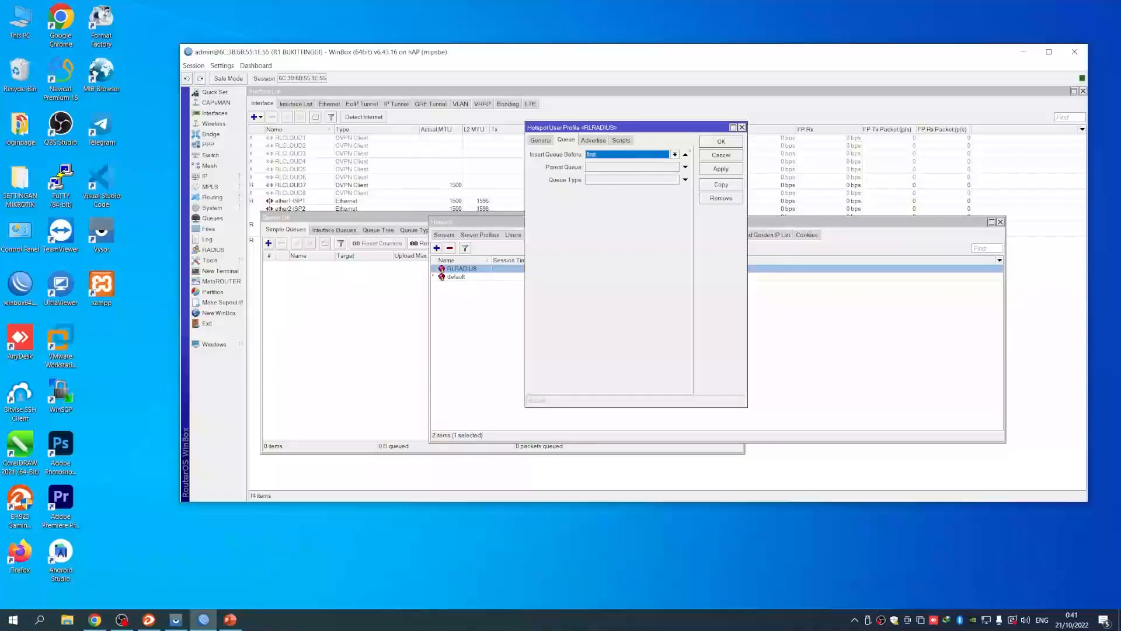
pyautogui.click(721, 141)
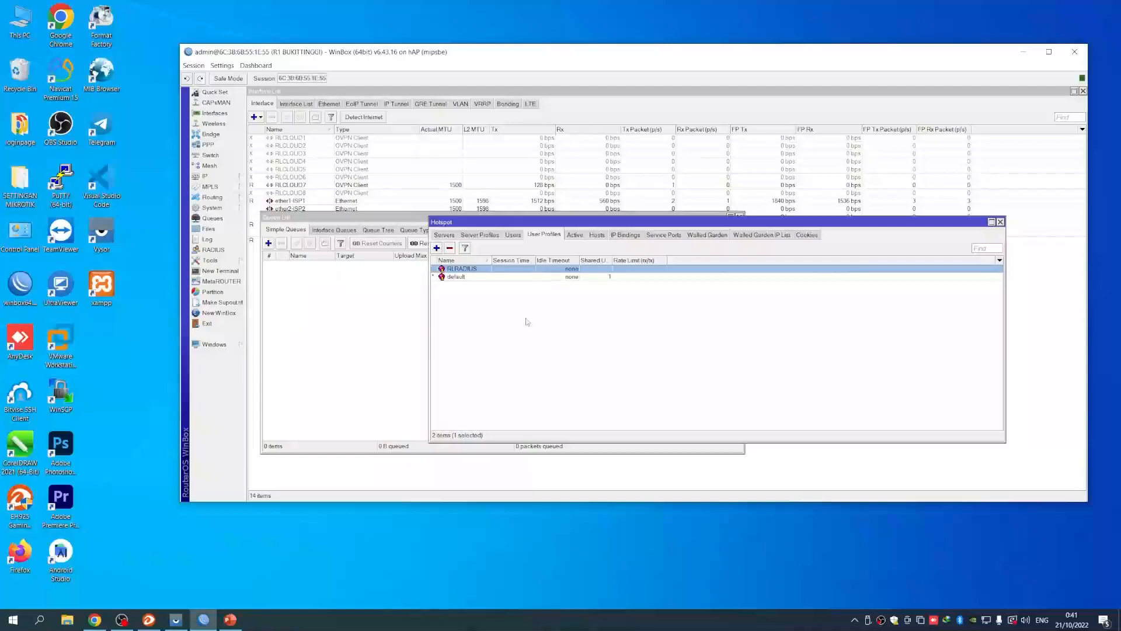
pyautogui.rightClick(881, 620)
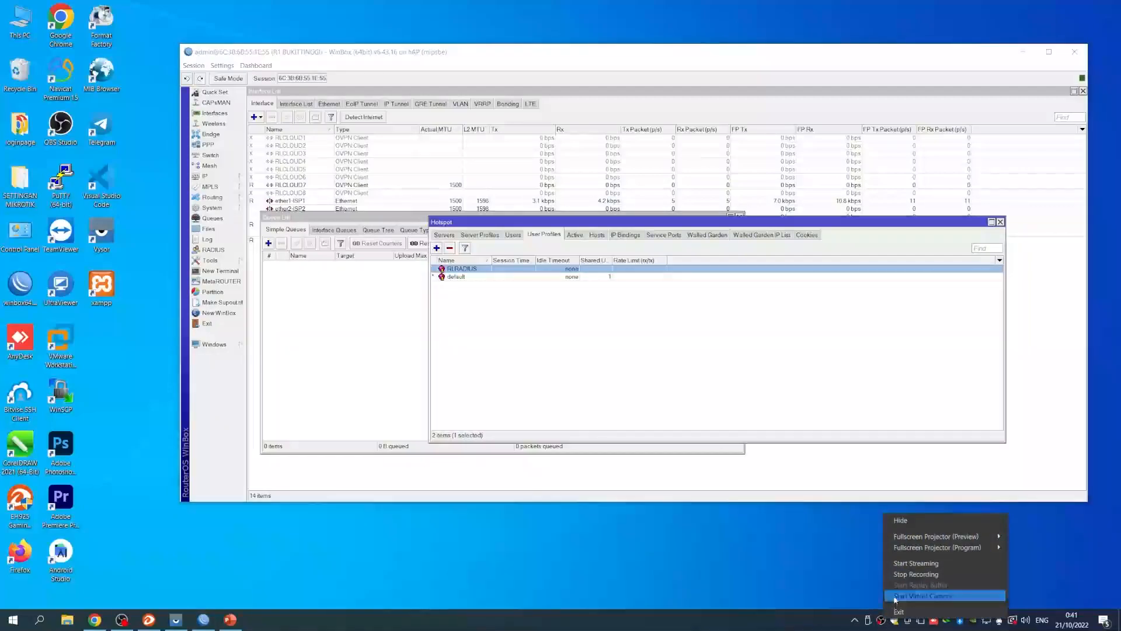